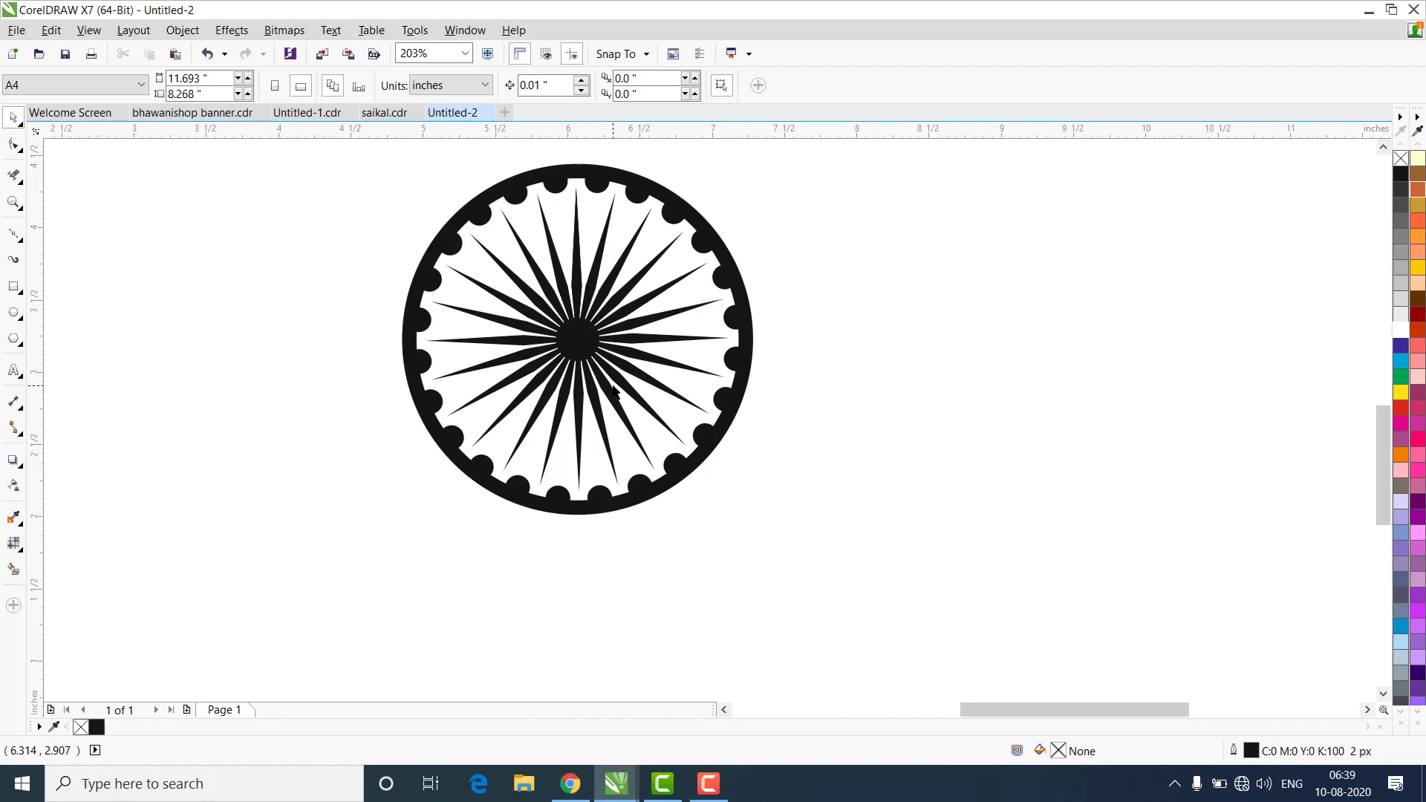
- Create a new document with the default A4 settings and switch its drawing units to inches
click(503, 113)
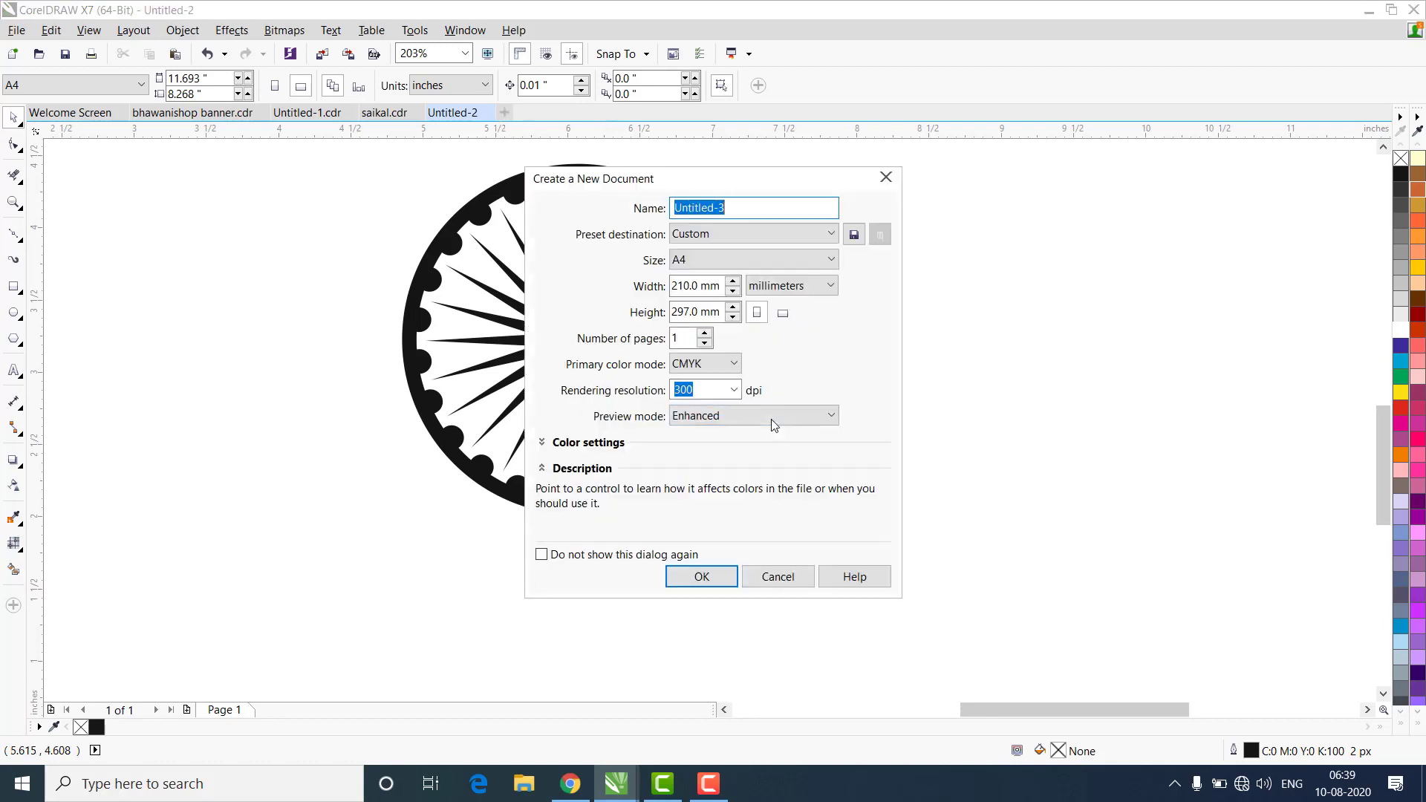
click(701, 576)
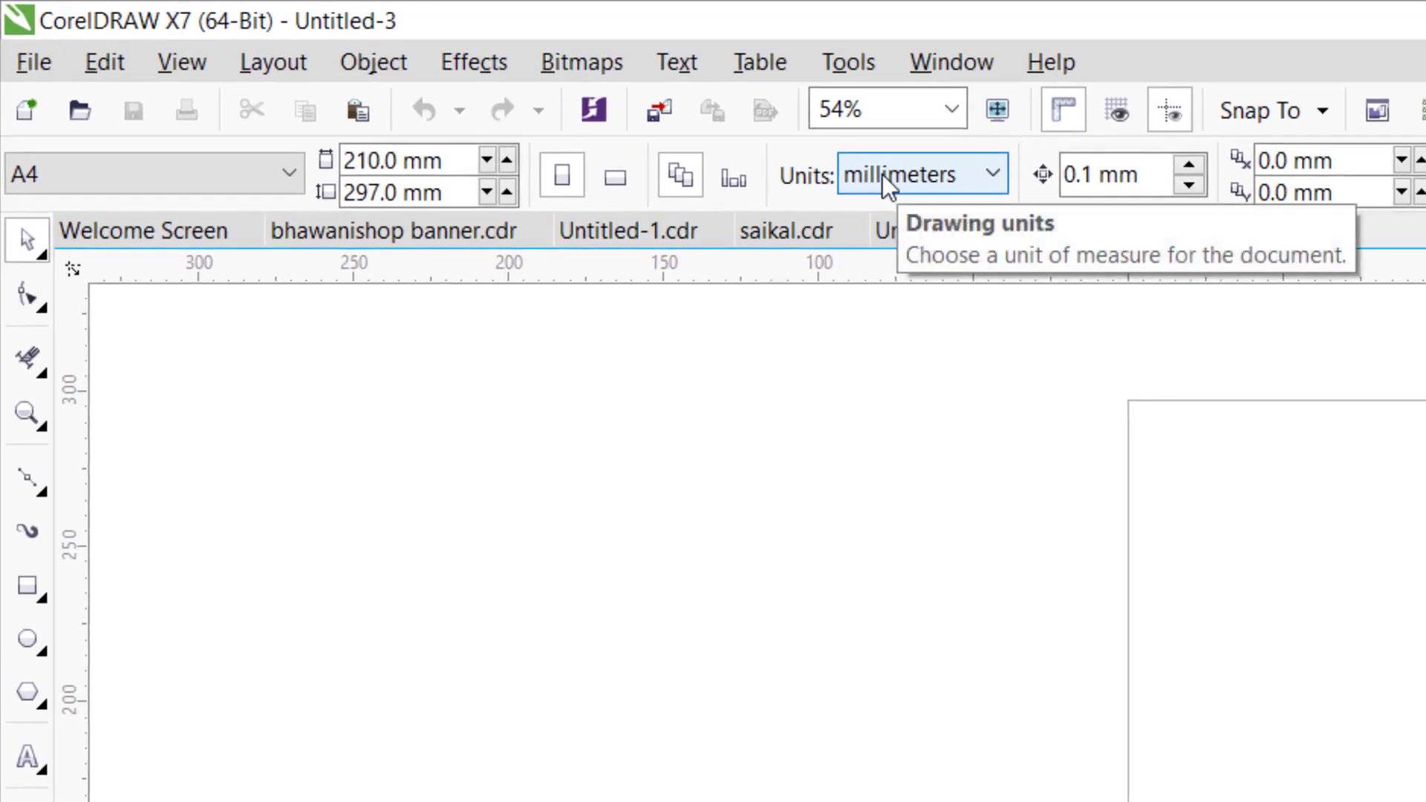
click(888, 185)
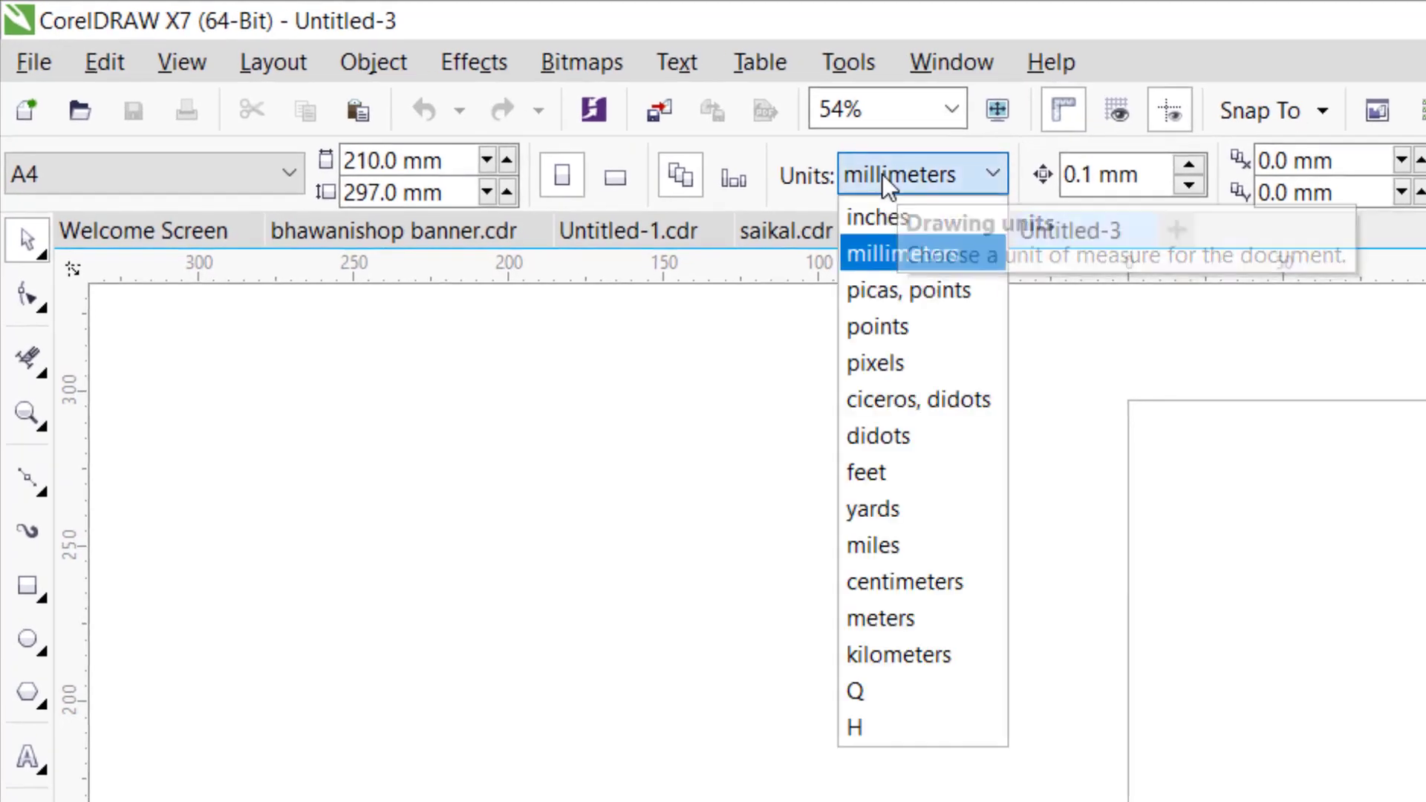
click(900, 230)
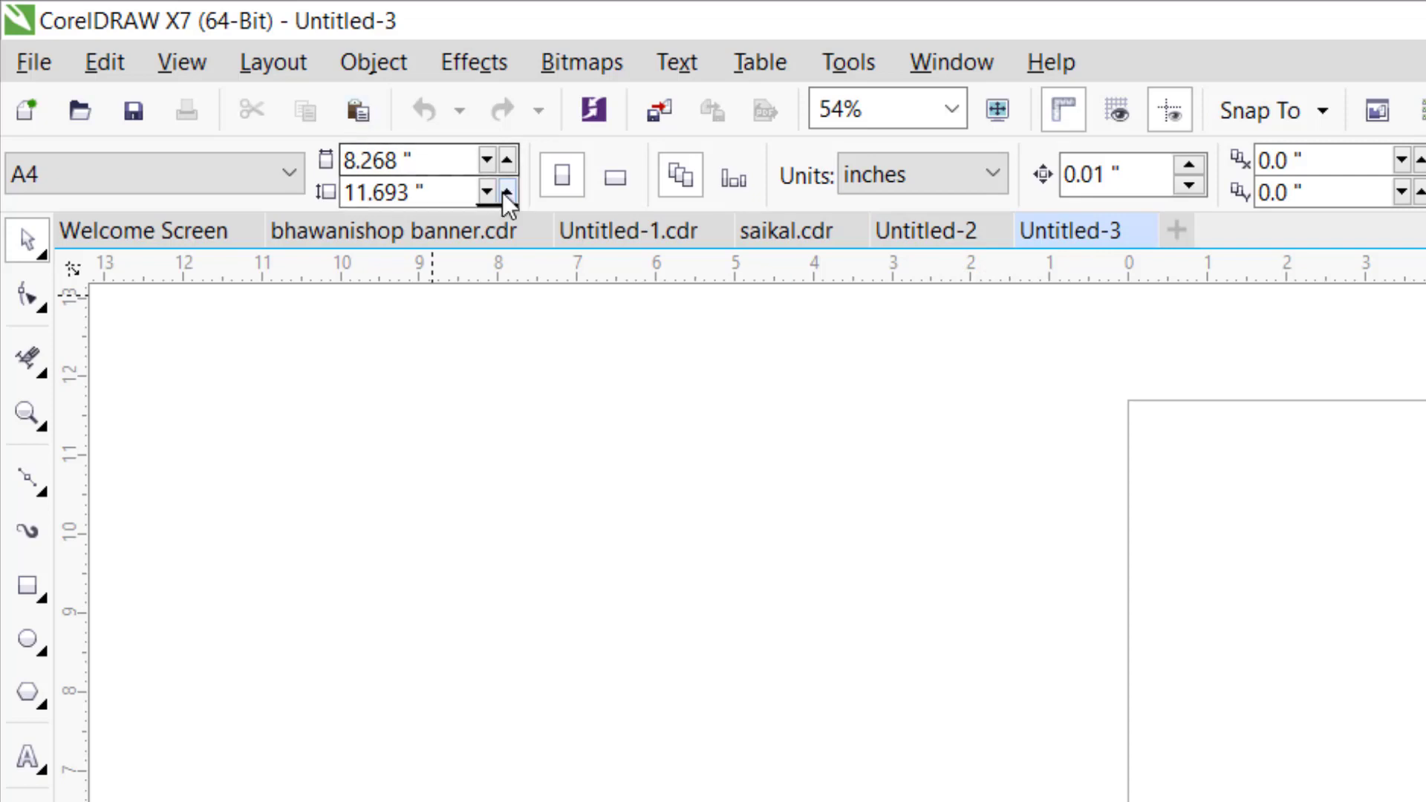
- Set the page size to 2 inches wide by 2 inches high
drag(461, 159, 183, 171)
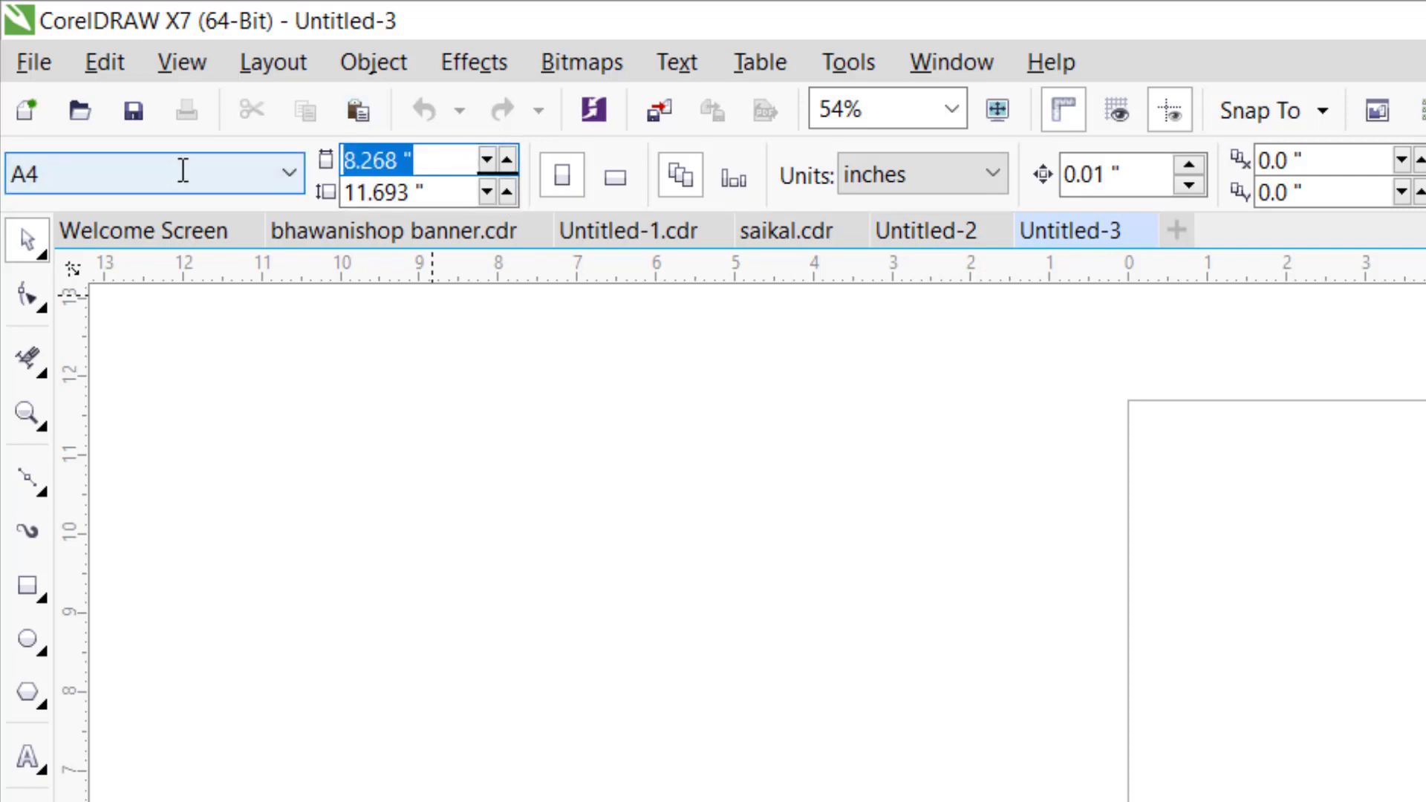
text(2)
key(Tab)
text(2)
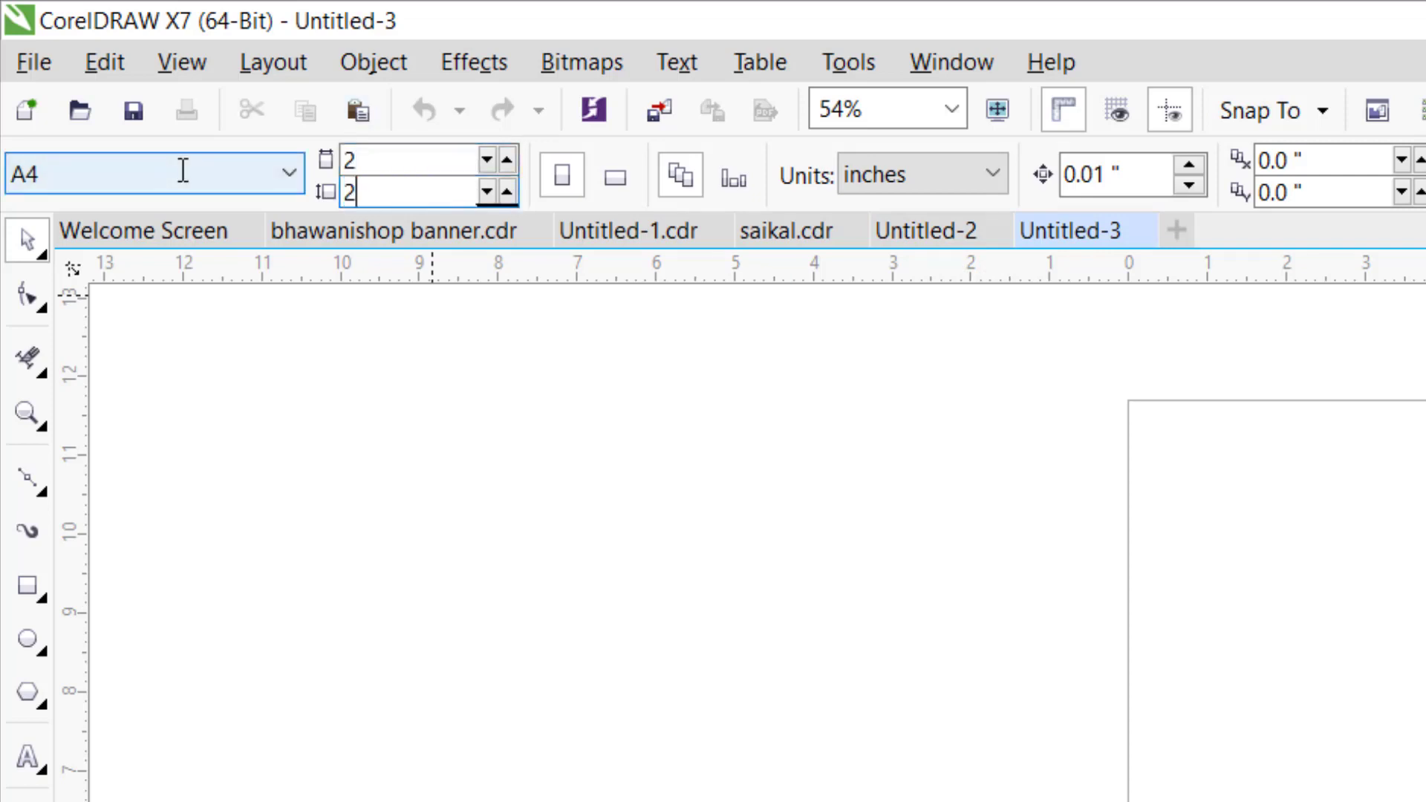
key(Return)
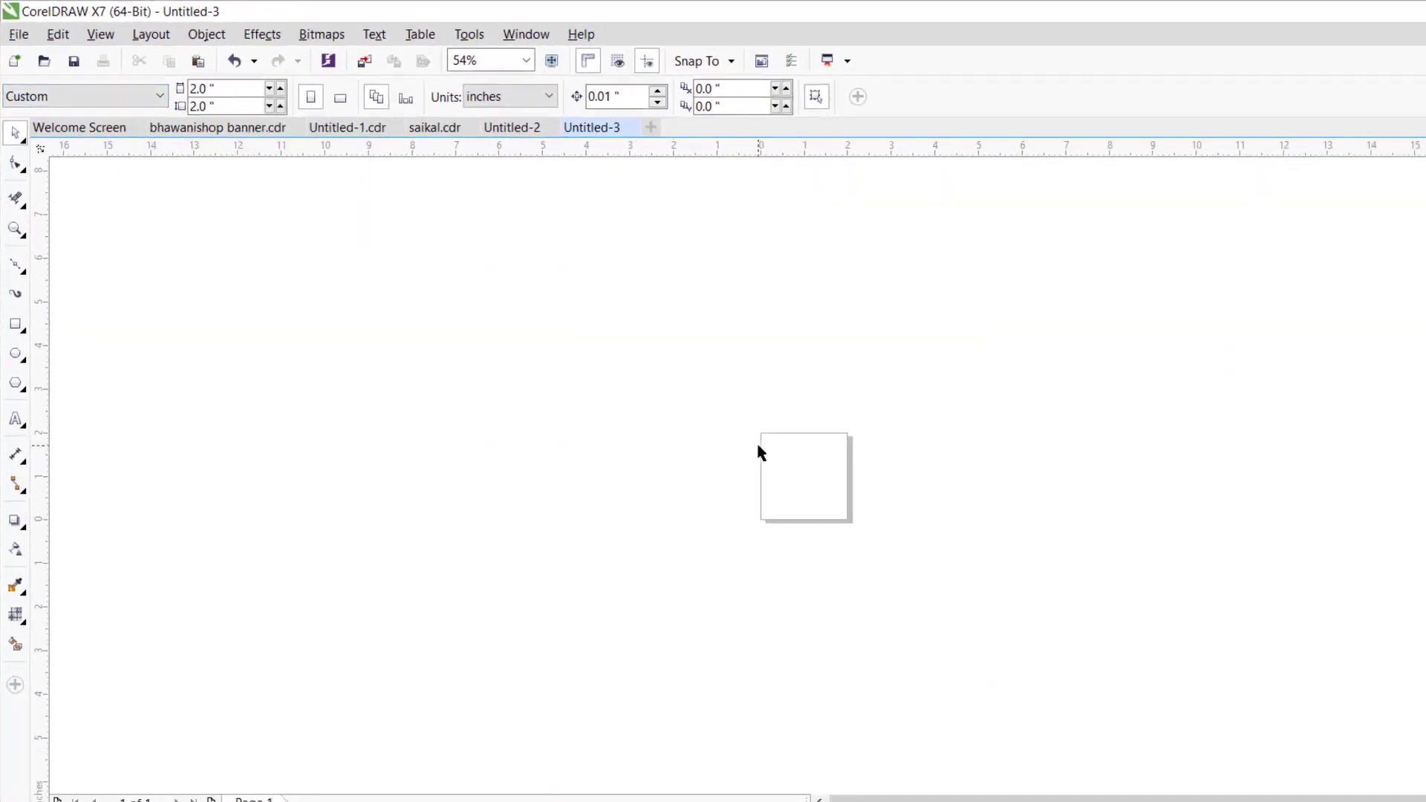
- Add a page-sized rectangle and round its corners fully to turn it into a circle
double_click(12, 329)
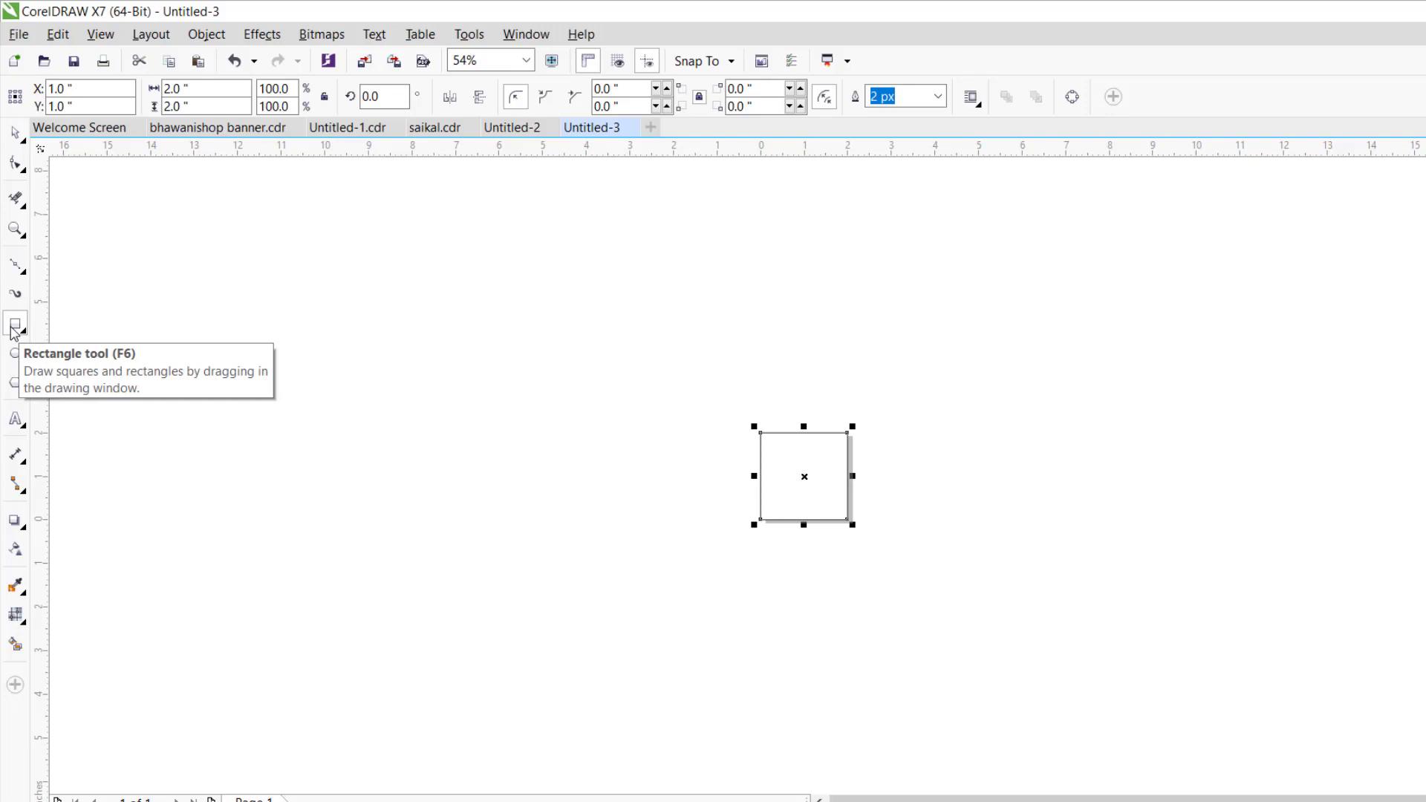
key(shift+F2)
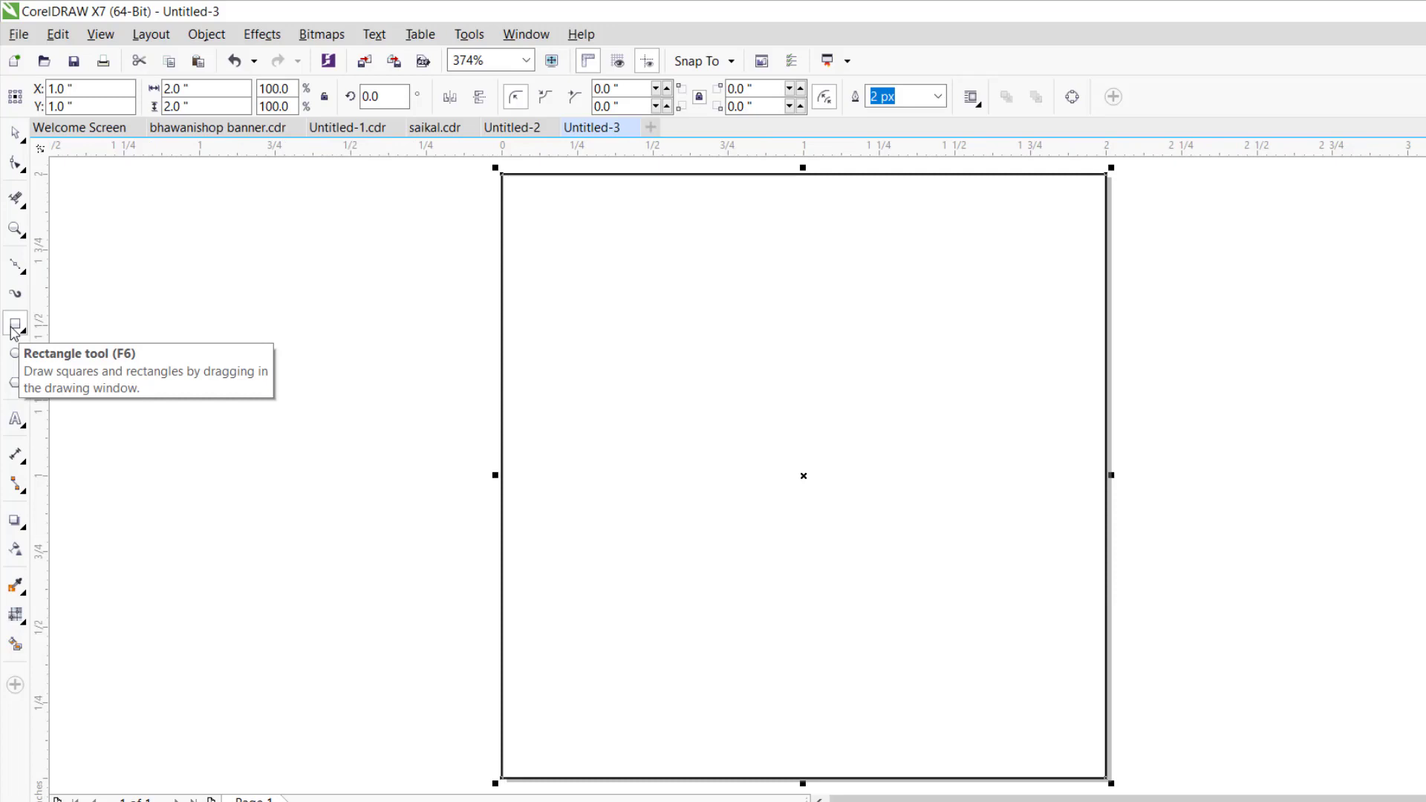
click(16, 165)
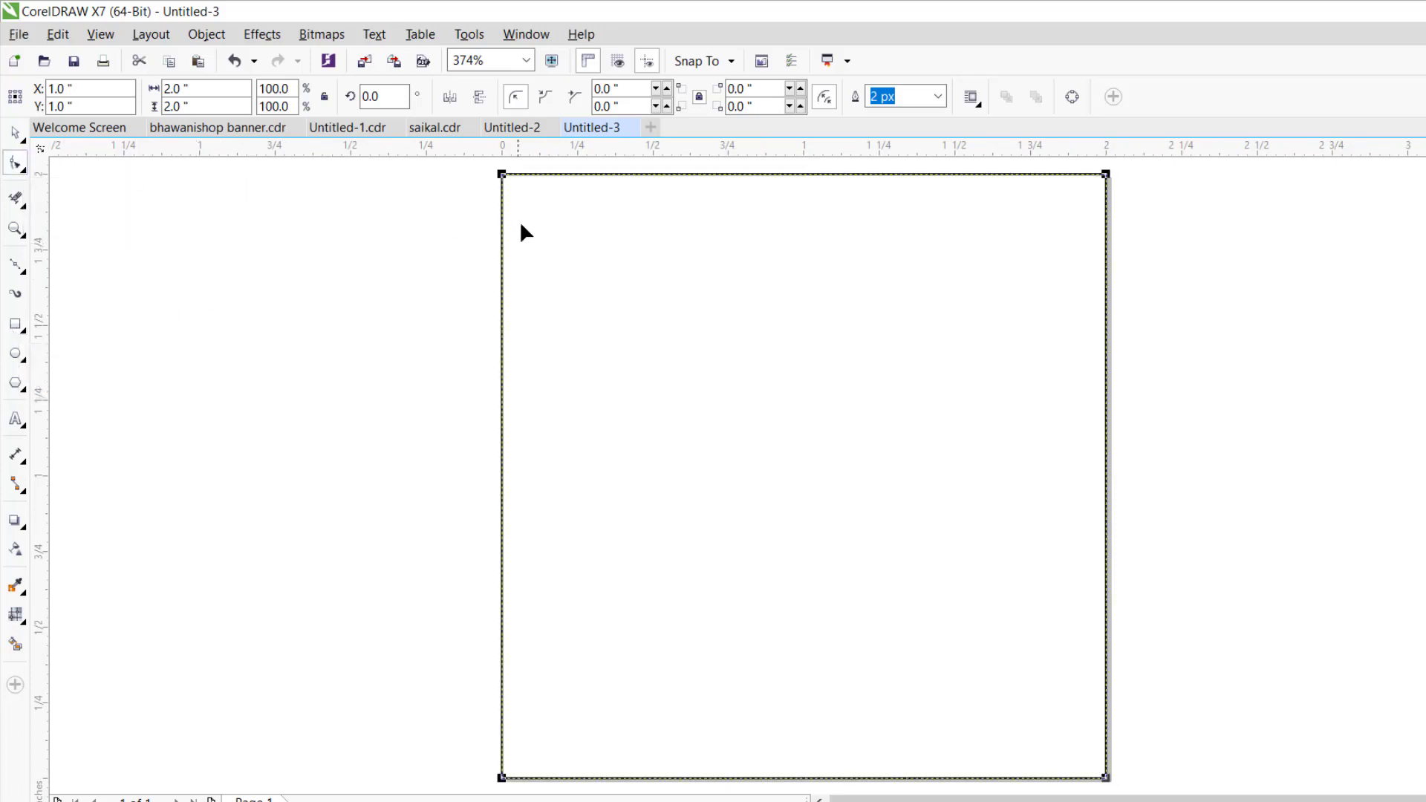
drag(501, 175, 994, 483)
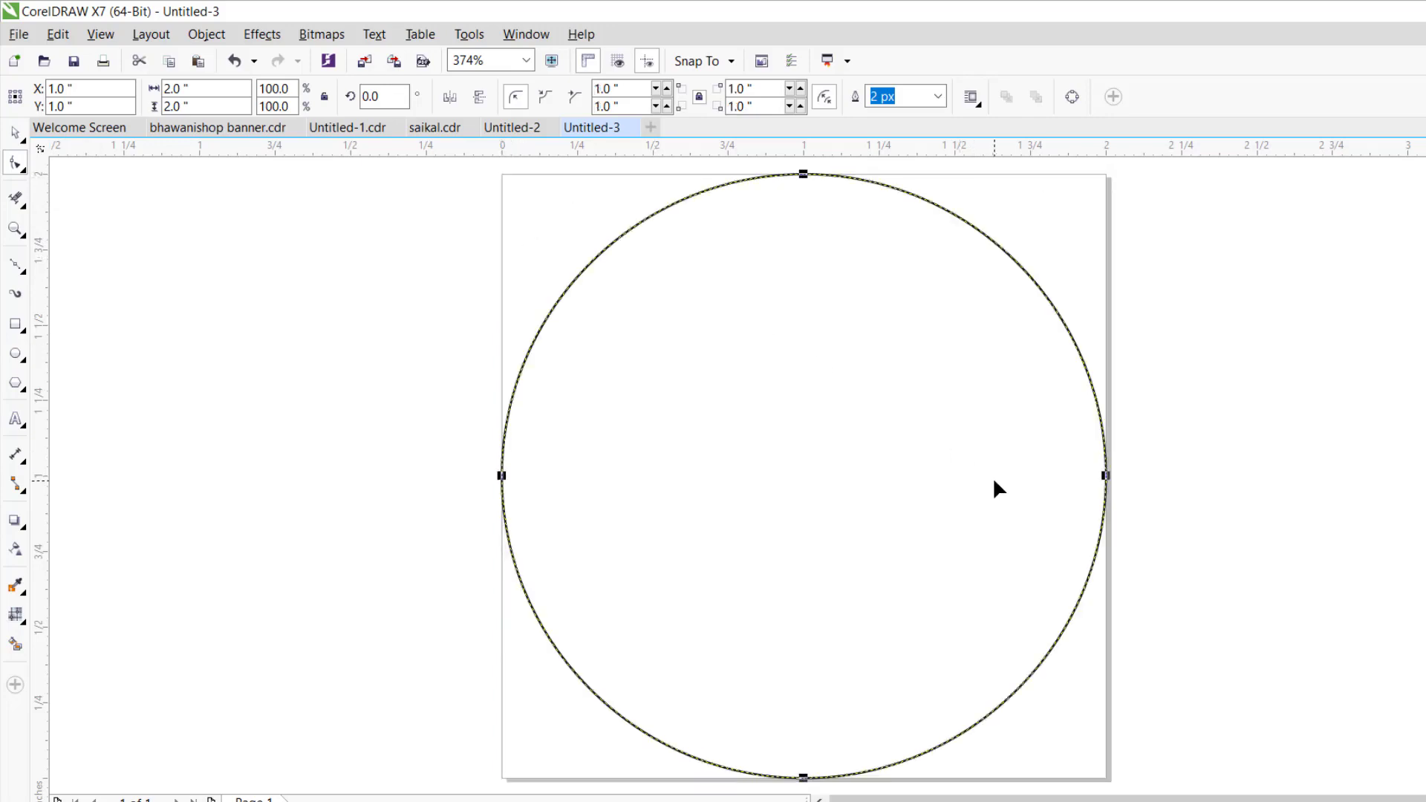
click(17, 136)
click(421, 304)
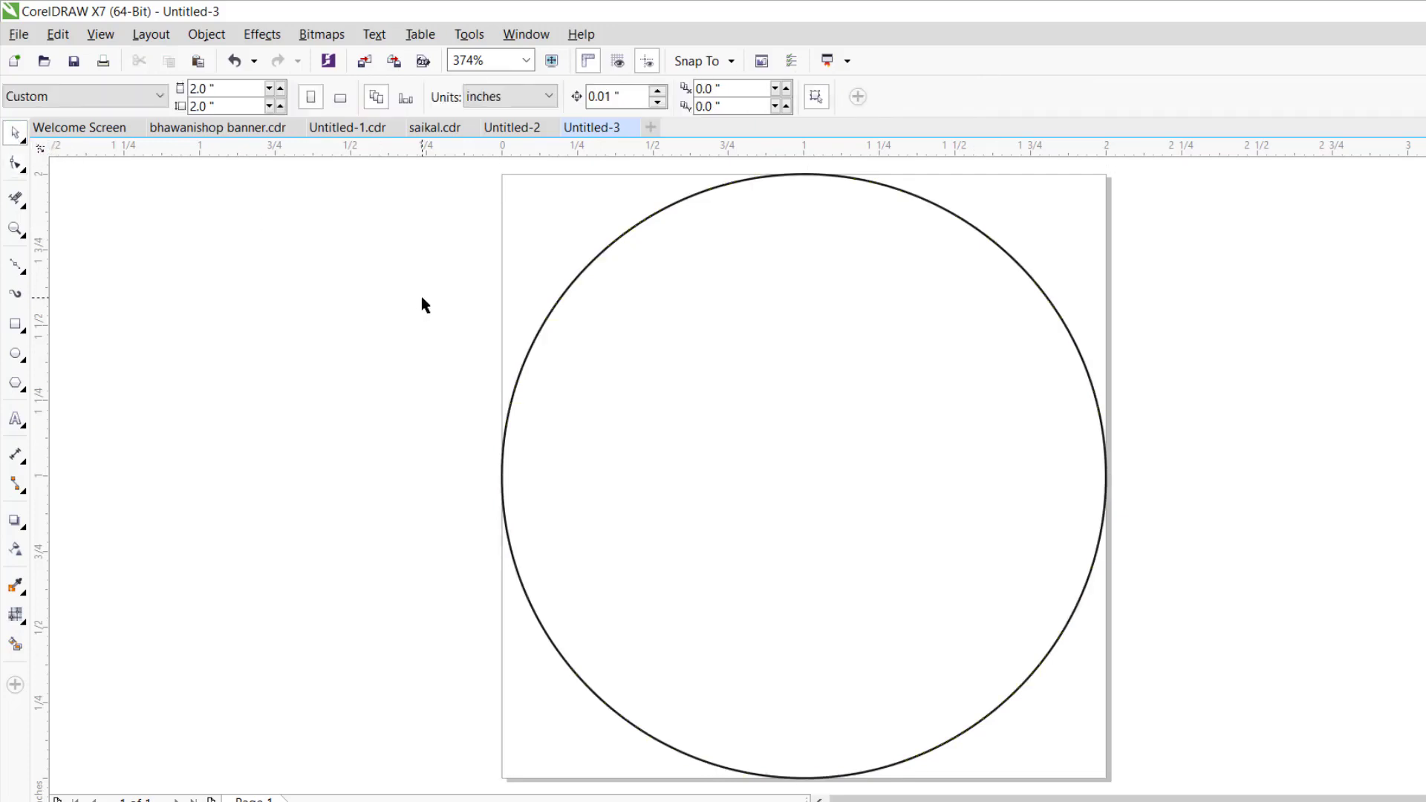
- Make a concentric copy of the circle scaled down to about 0.23 inches in diameter
click(802, 392)
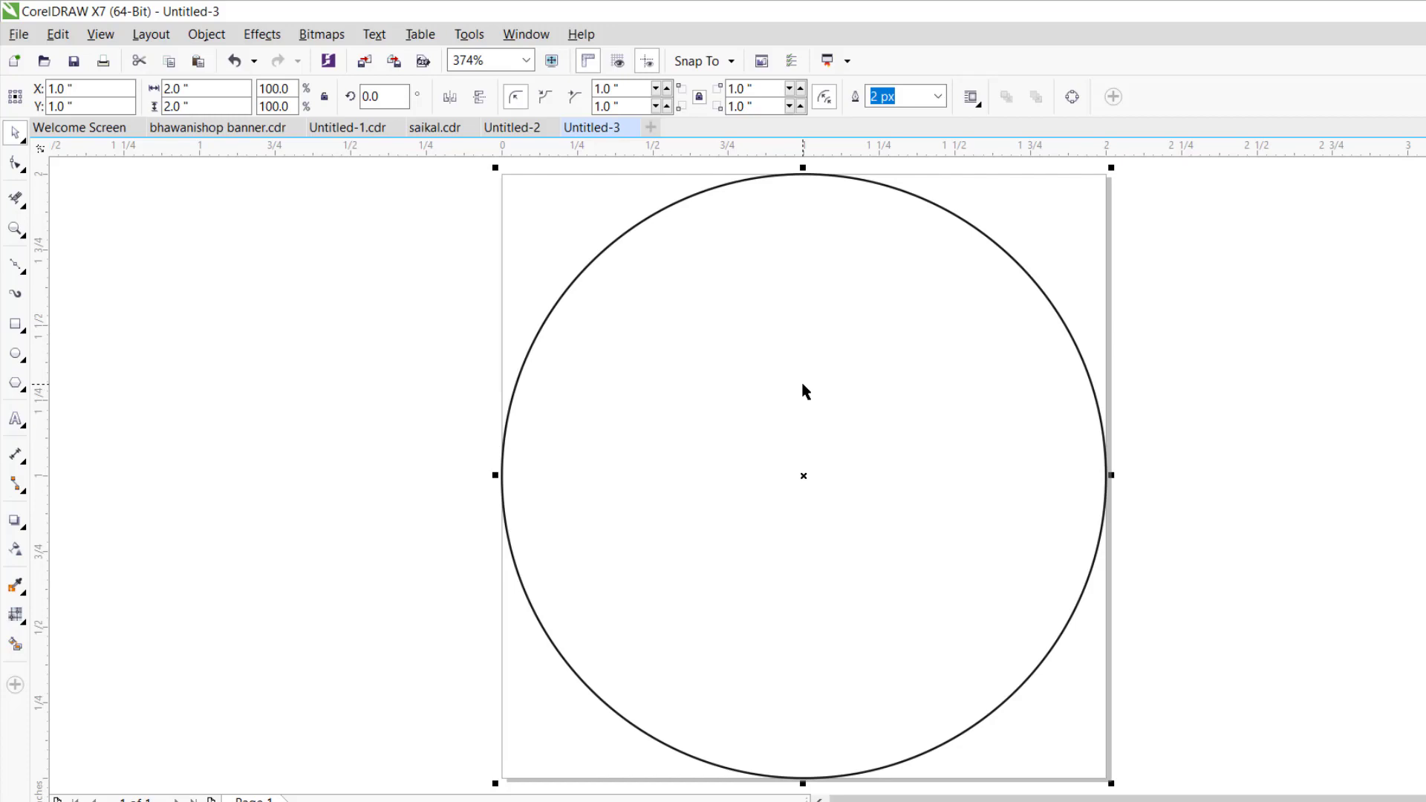
key(Return)
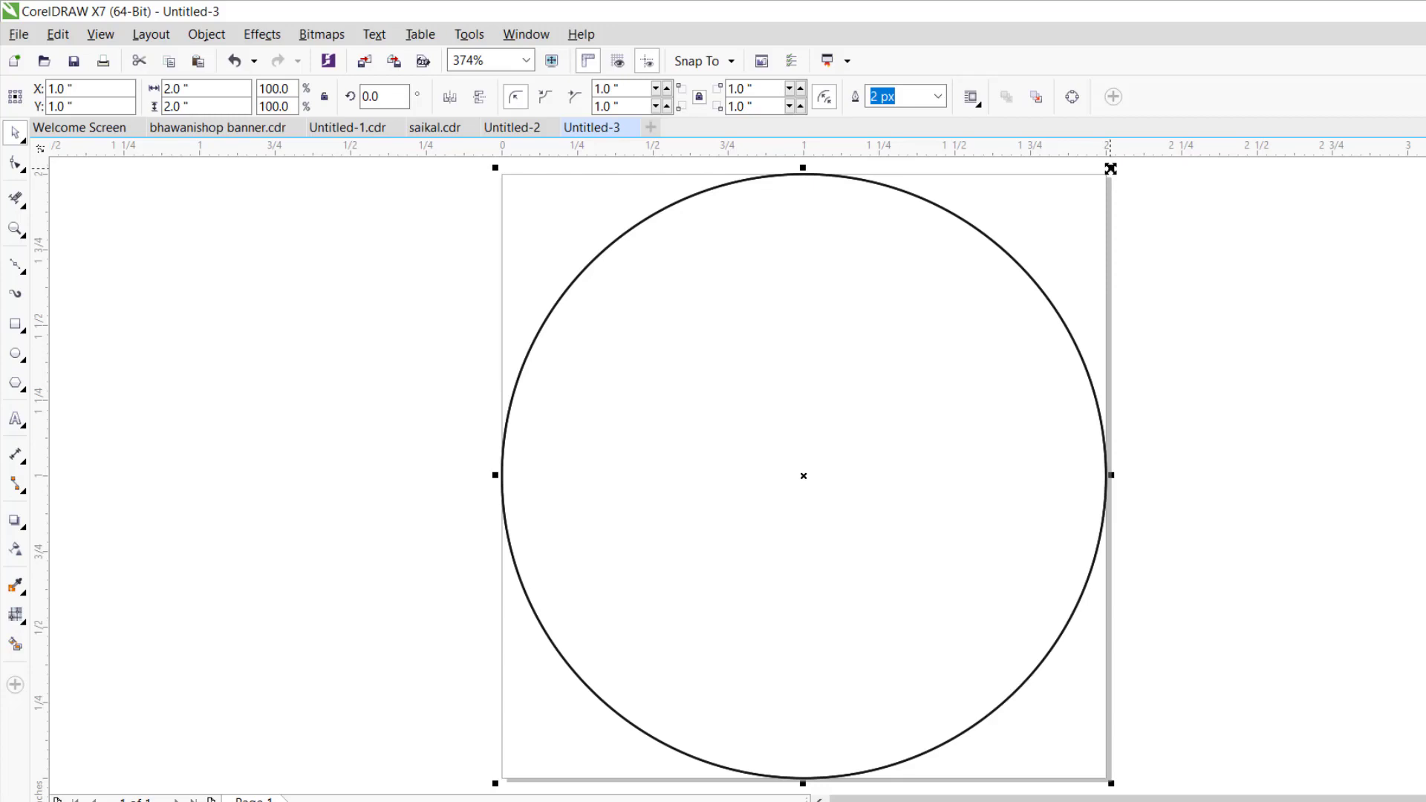
drag(1110, 169, 855, 434)
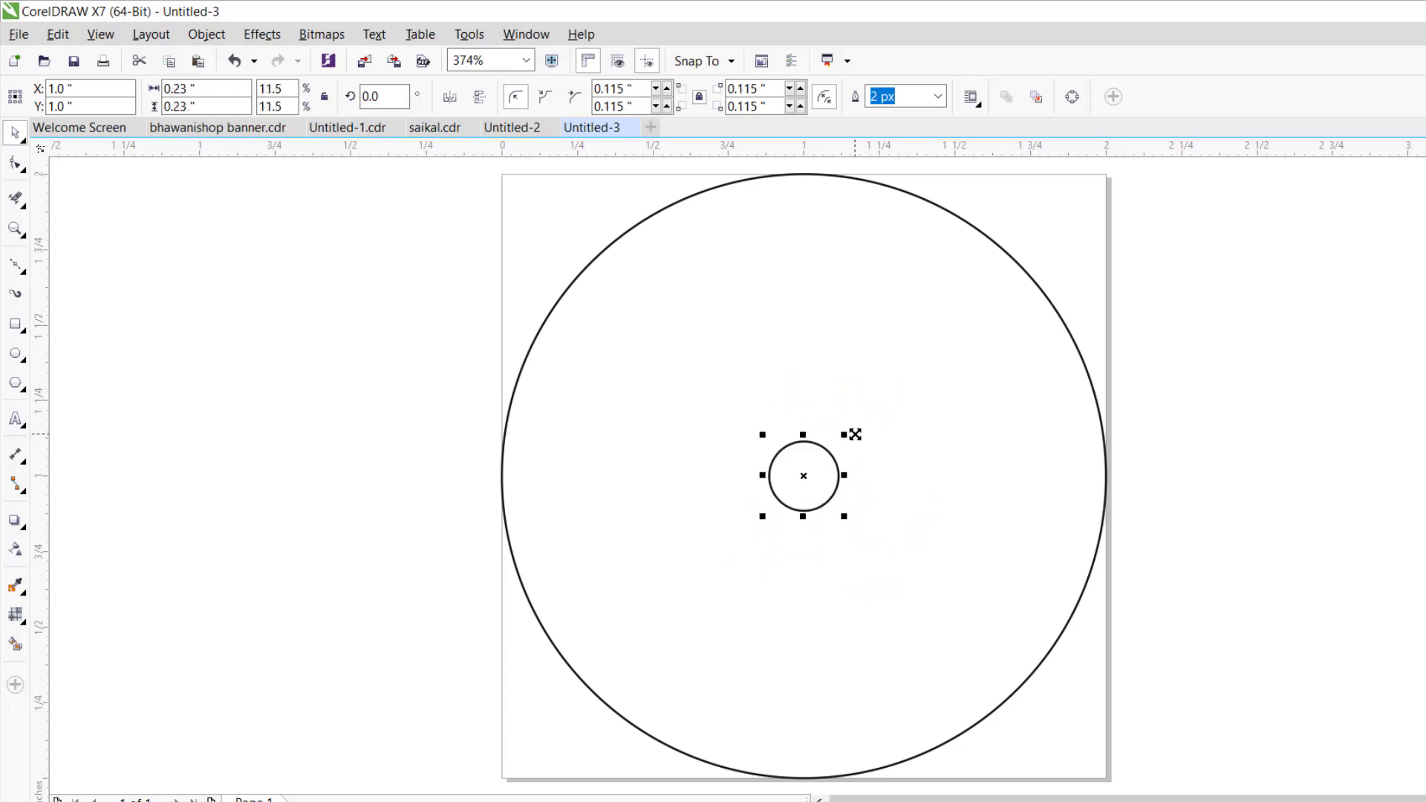
click(177, 375)
- Draw a narrow upright rectangle about 0.08 by 0.47 inches above the small circle and move it off the page beside the large circle
click(13, 327)
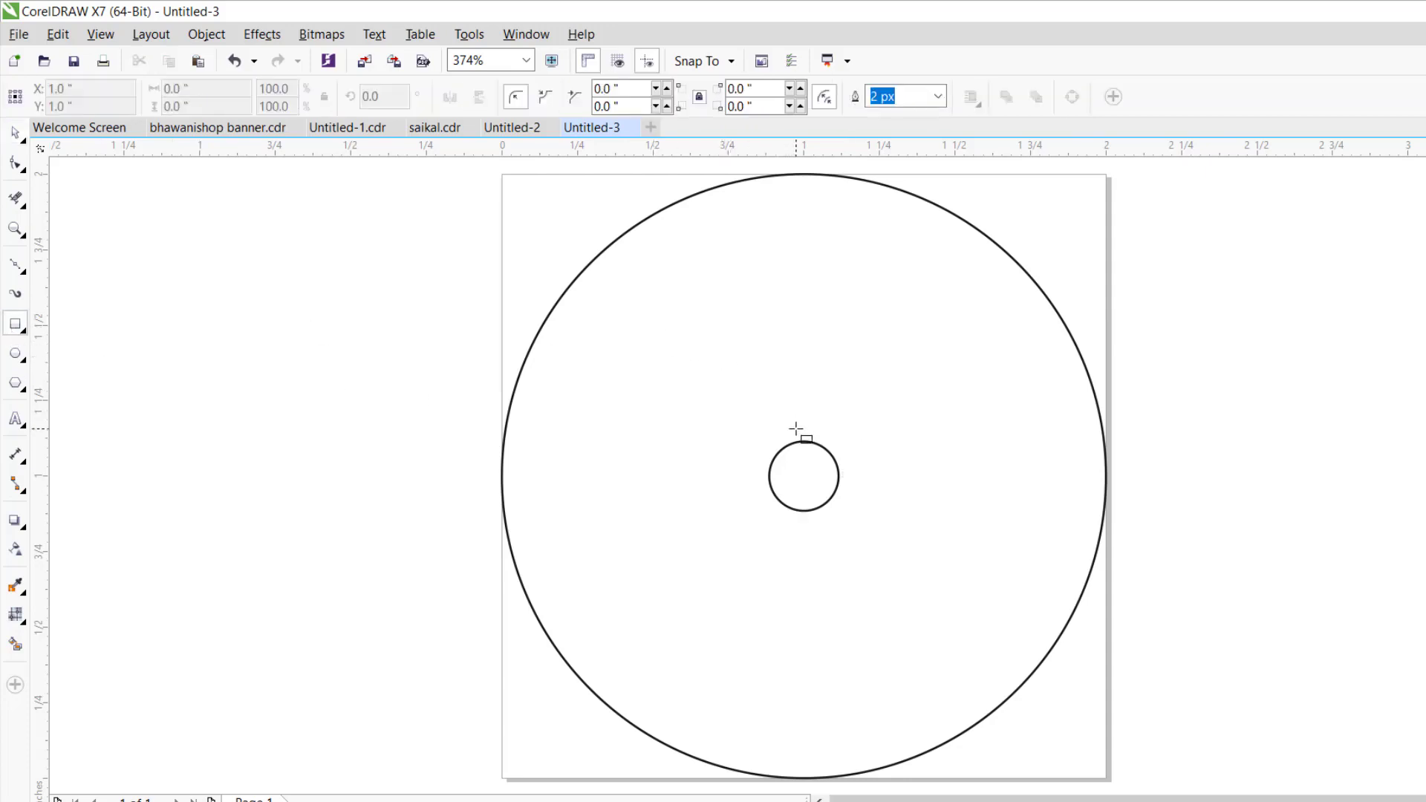
drag(792, 429, 817, 289)
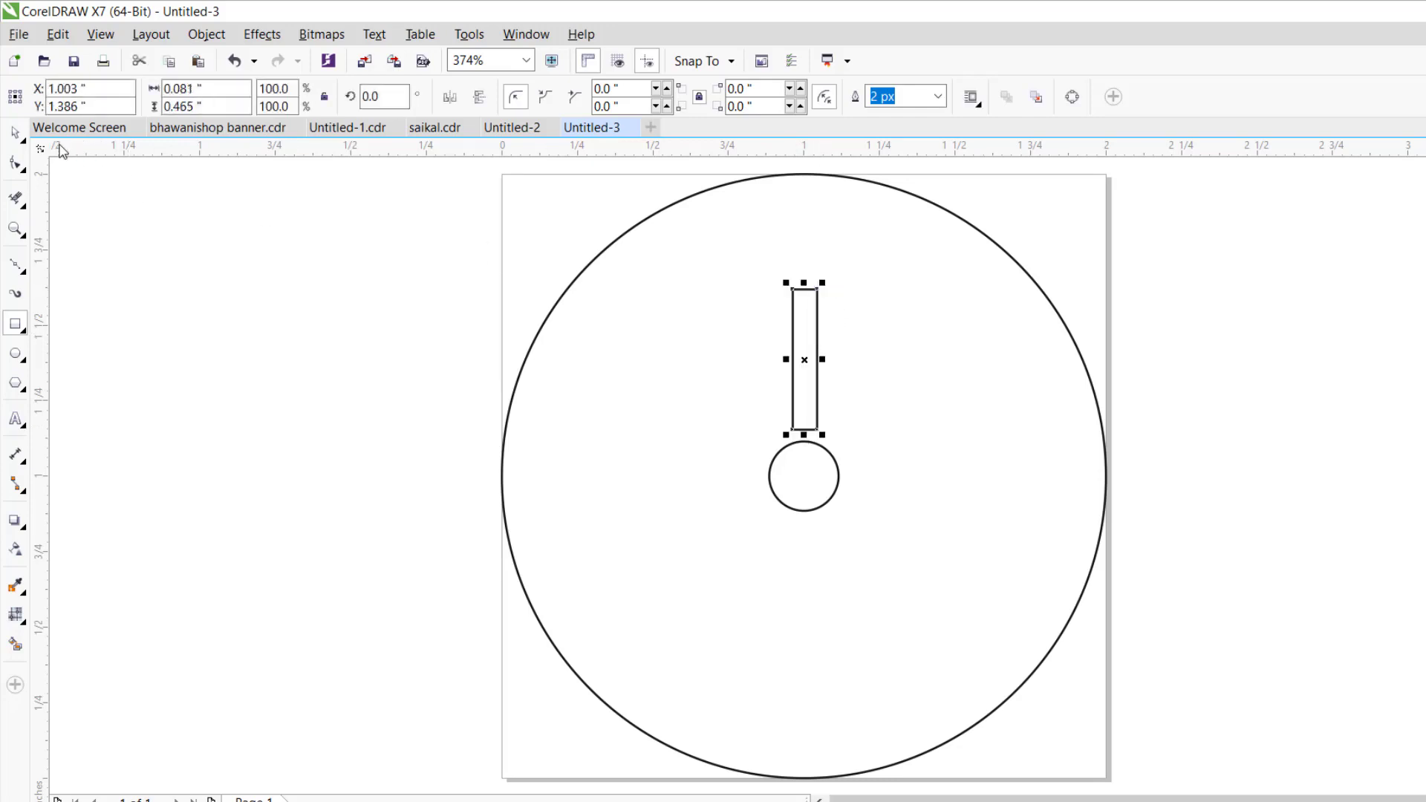
click(16, 134)
drag(817, 359, 253, 405)
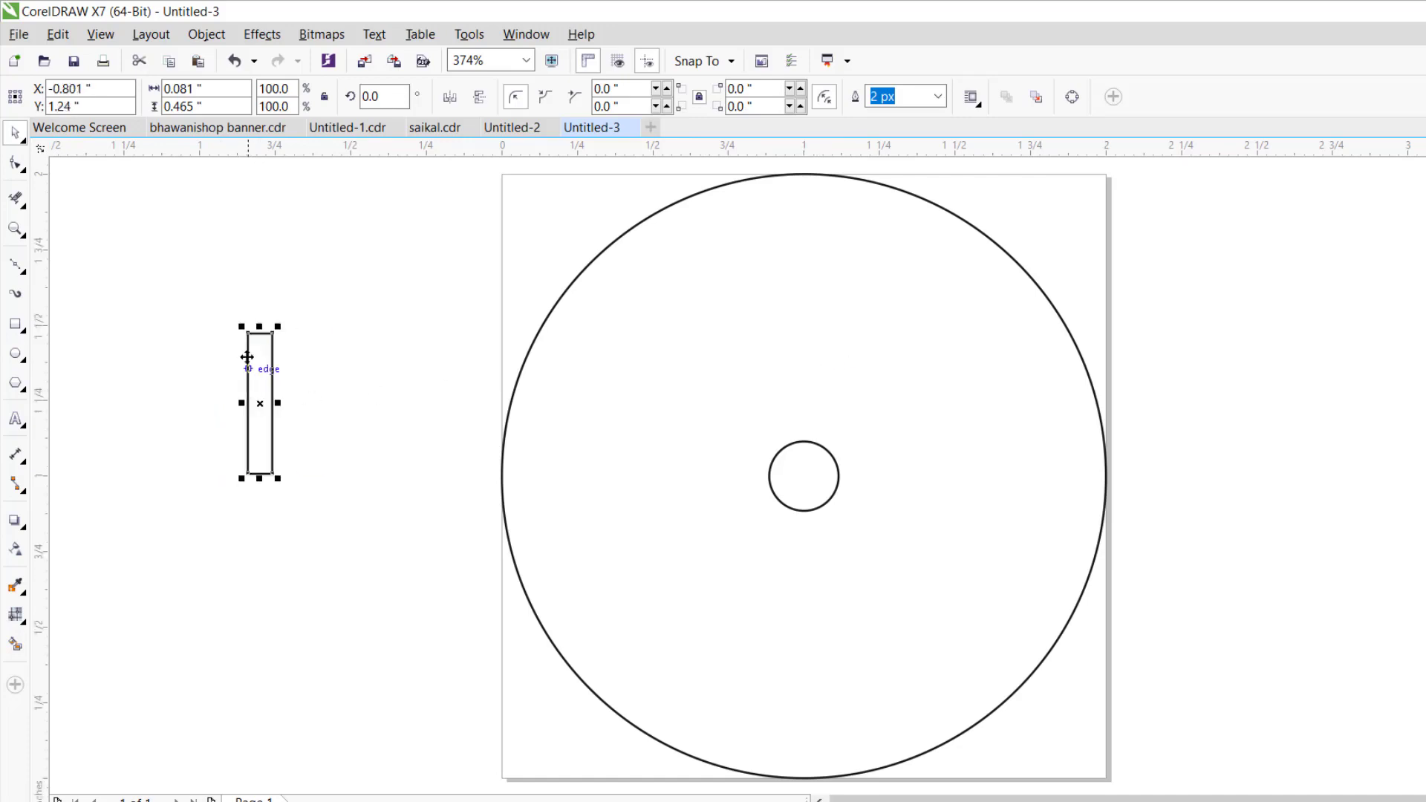
- Convert the narrow rectangle to curves and pull a new node at the middle of its top edge upward into a point
right_click(261, 376)
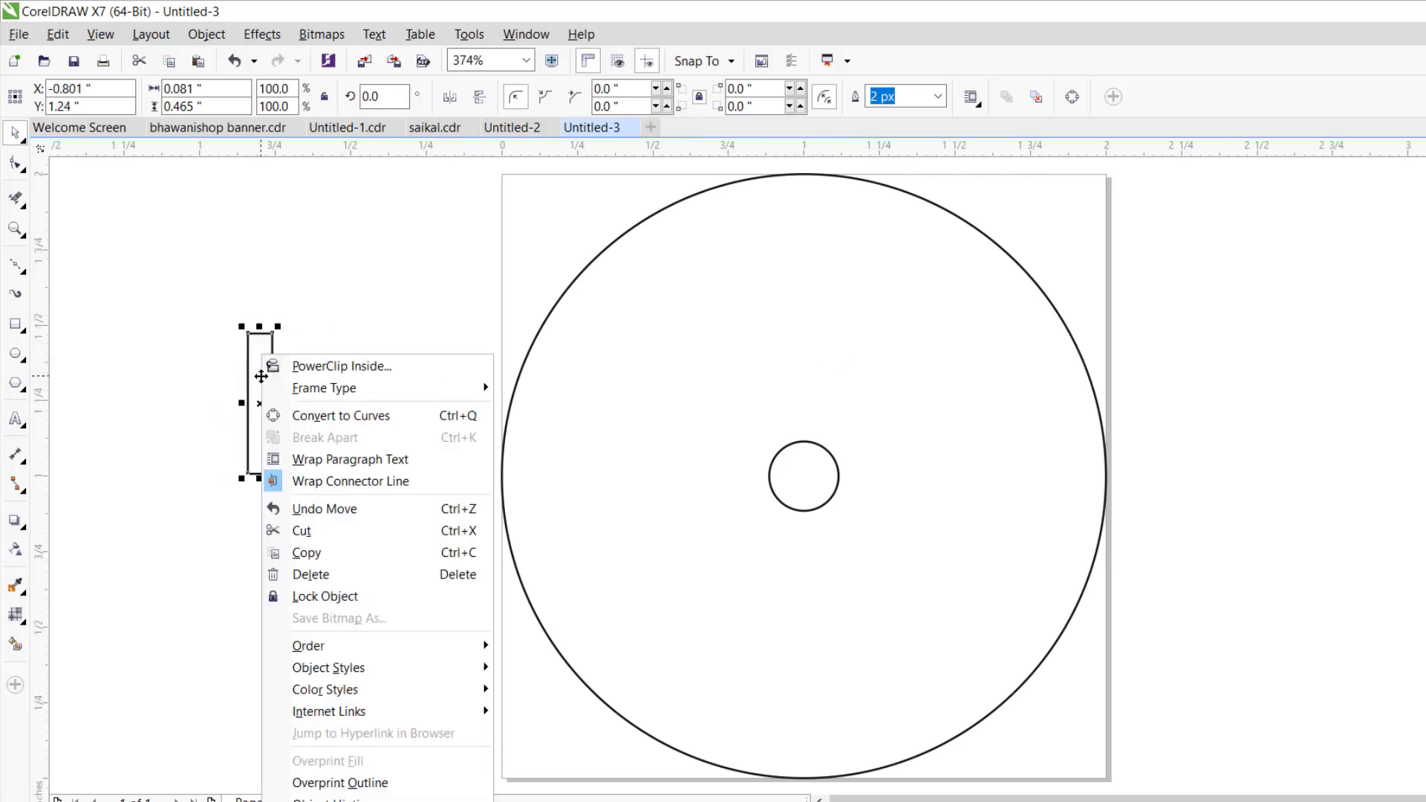
click(372, 417)
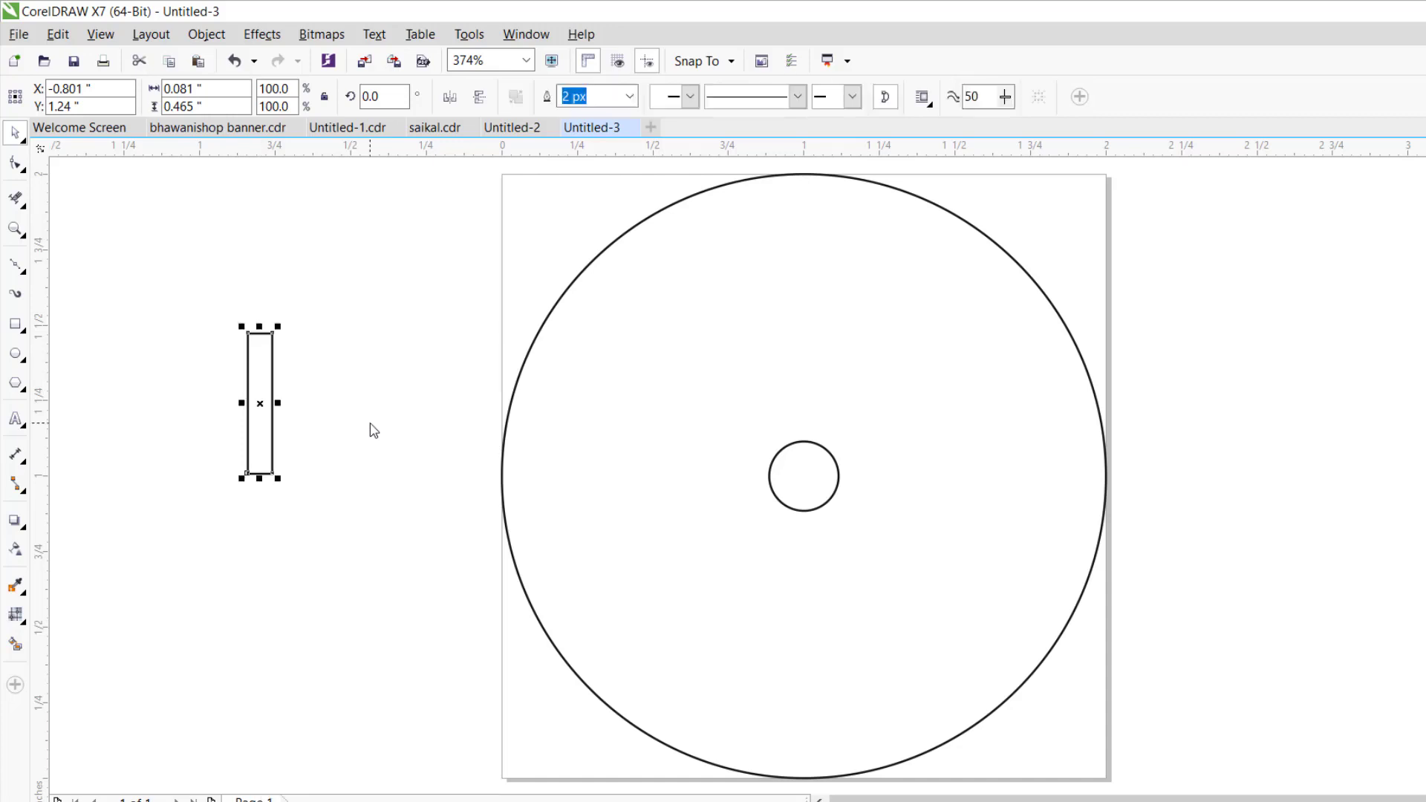
click(15, 165)
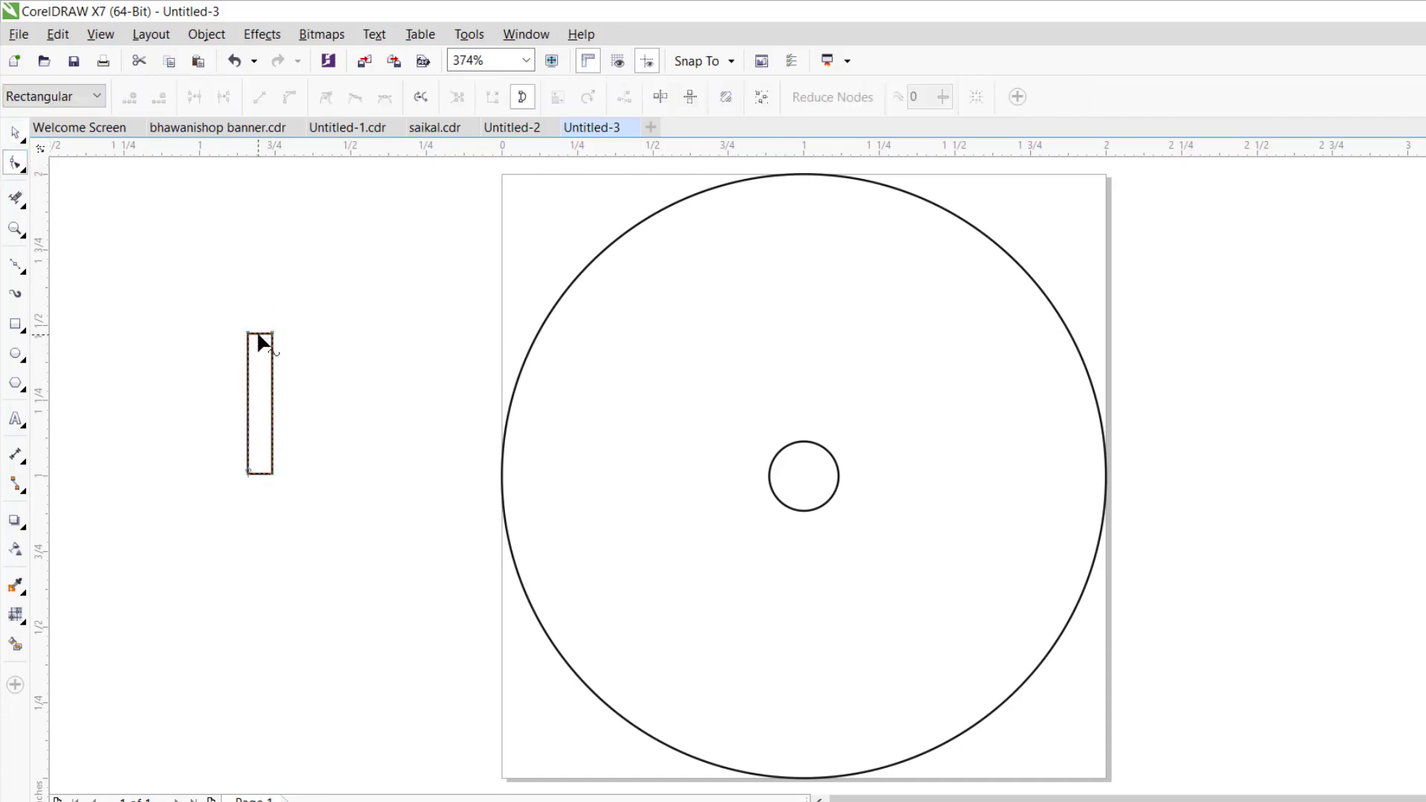
double_click(260, 333)
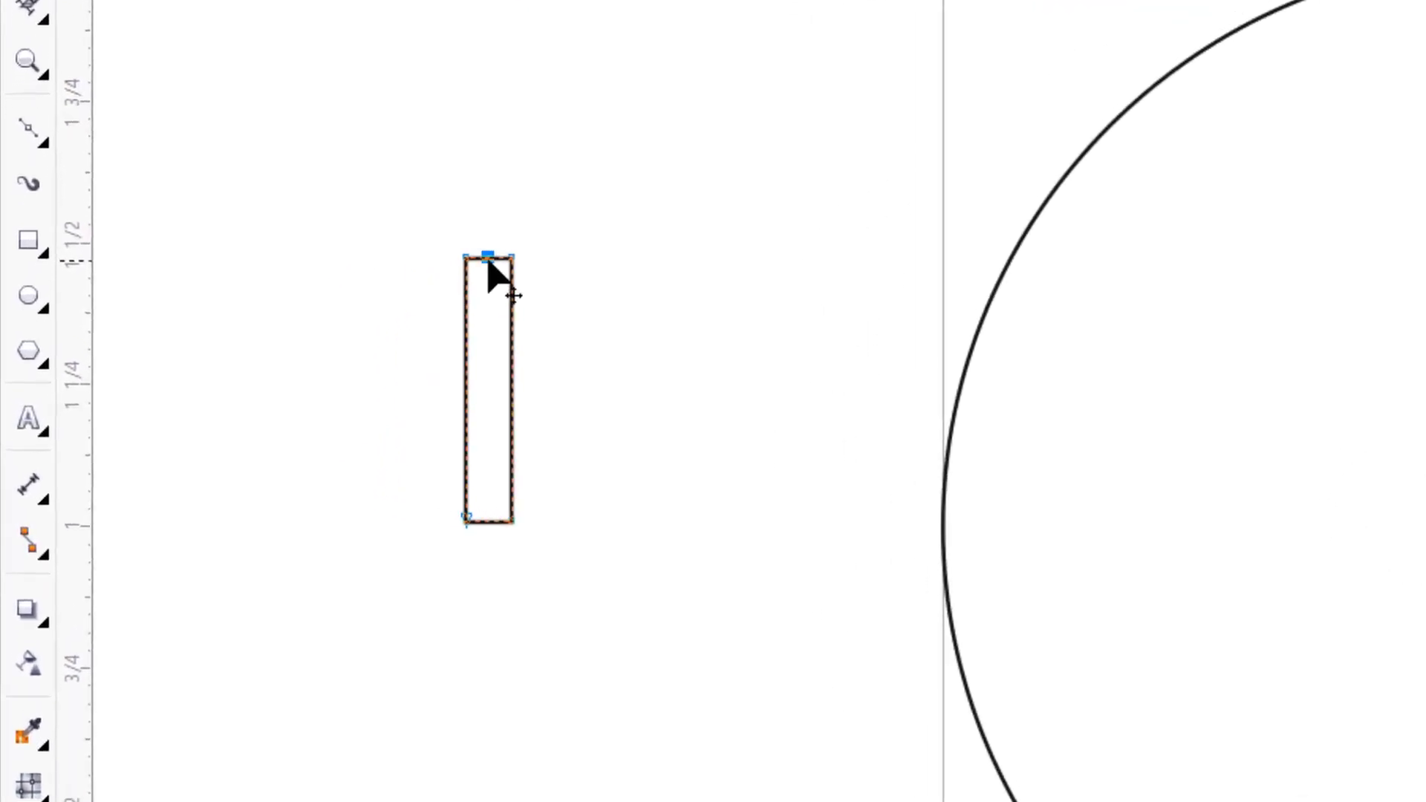
drag(487, 259, 487, 97)
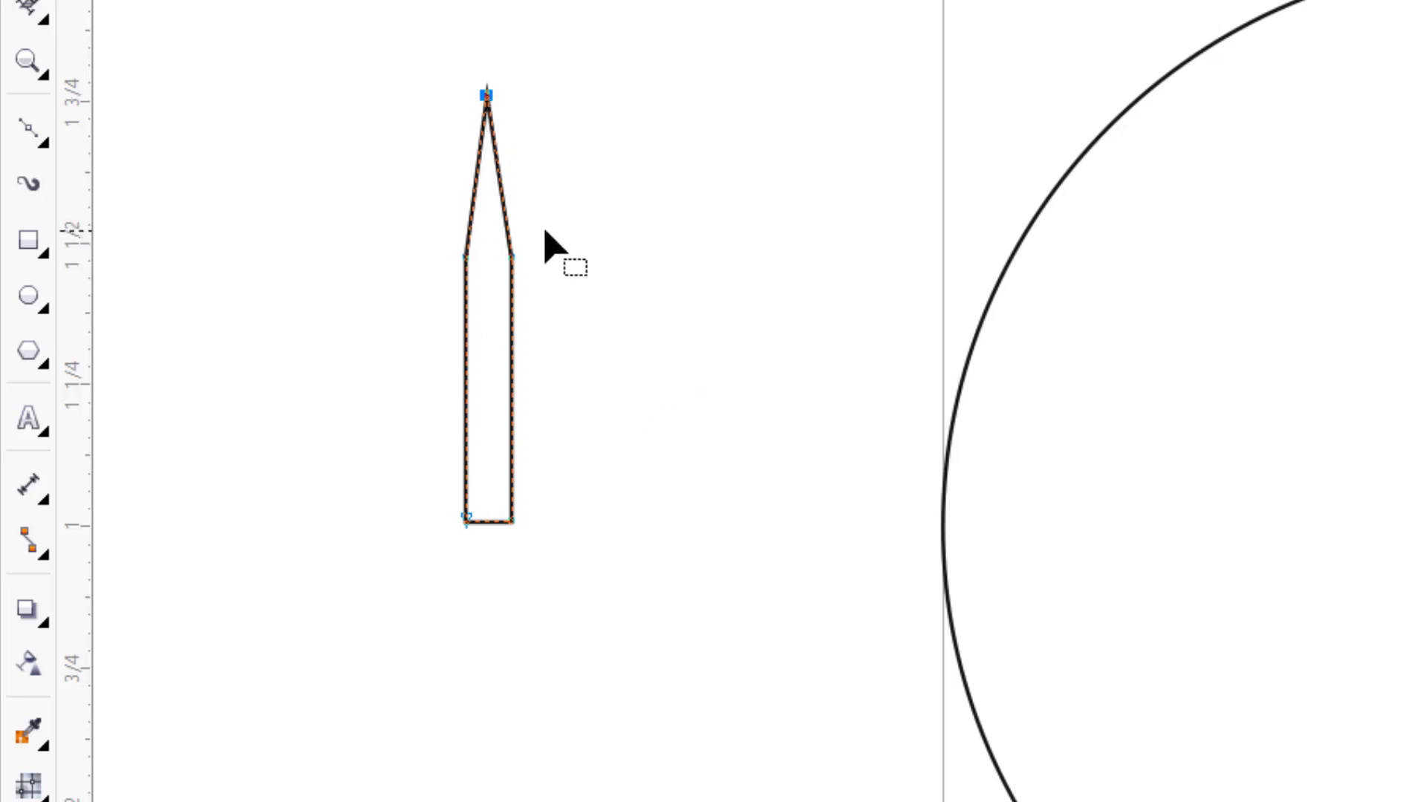
- Lower the two shoulder nodes of the pointed shape close to its base to form a long tapered spoke
scroll(312, 334, left, 5)
drag(886, 231, 671, 282)
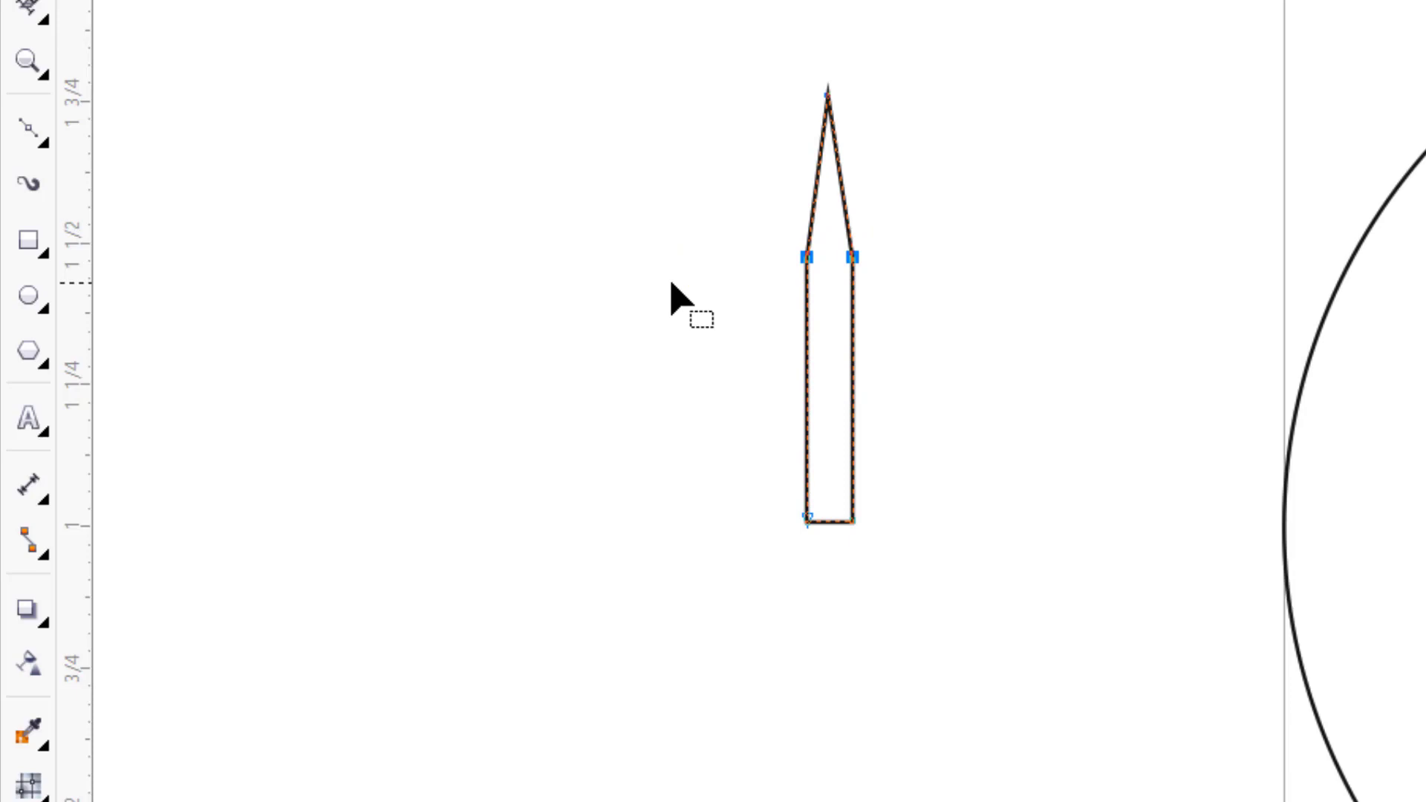
key(Down)
key(Down)
key(Down)
key(Down)
key(Down)
key(Down)
key(Down)
key(Down)
key(Down)
key(Down)
key(Down)
key(Down)
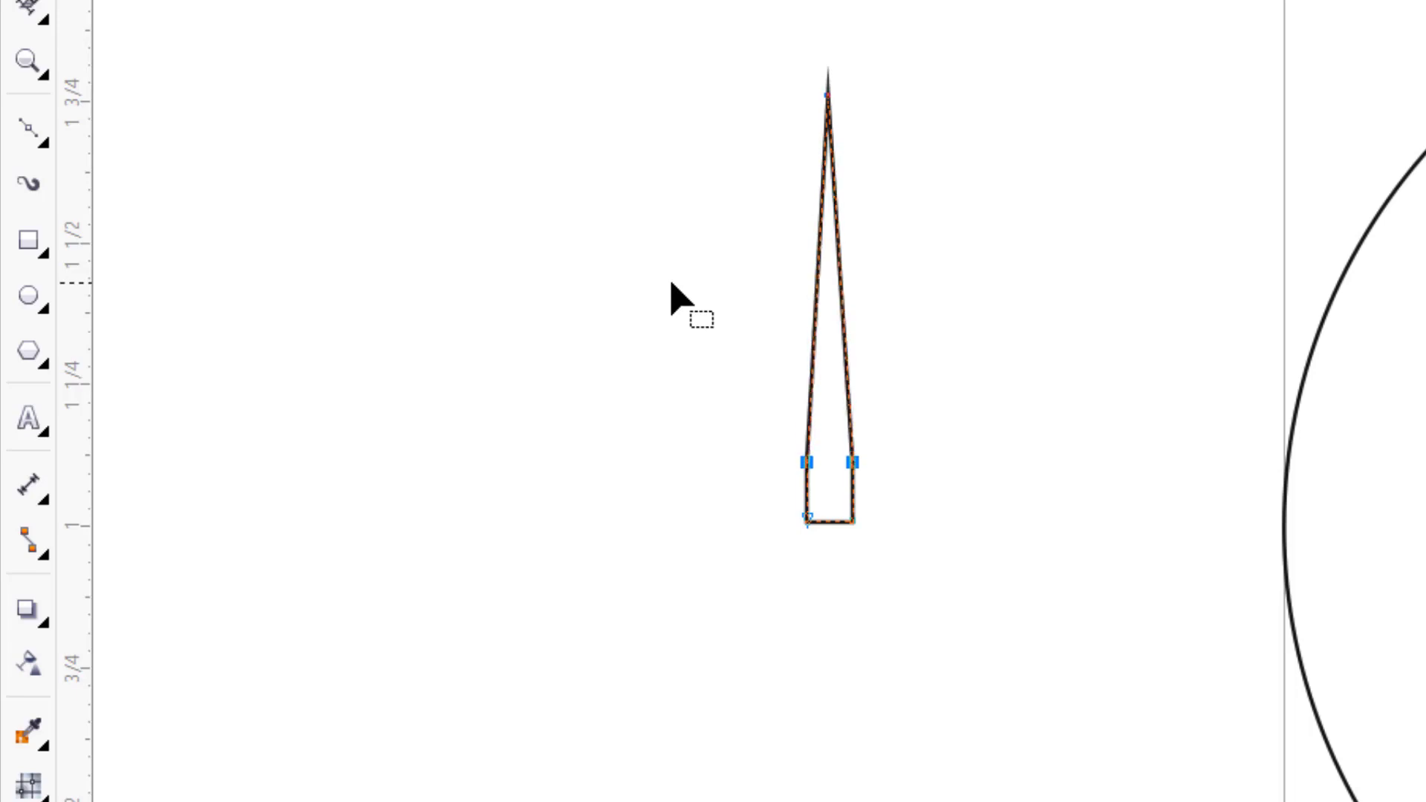
click(980, 497)
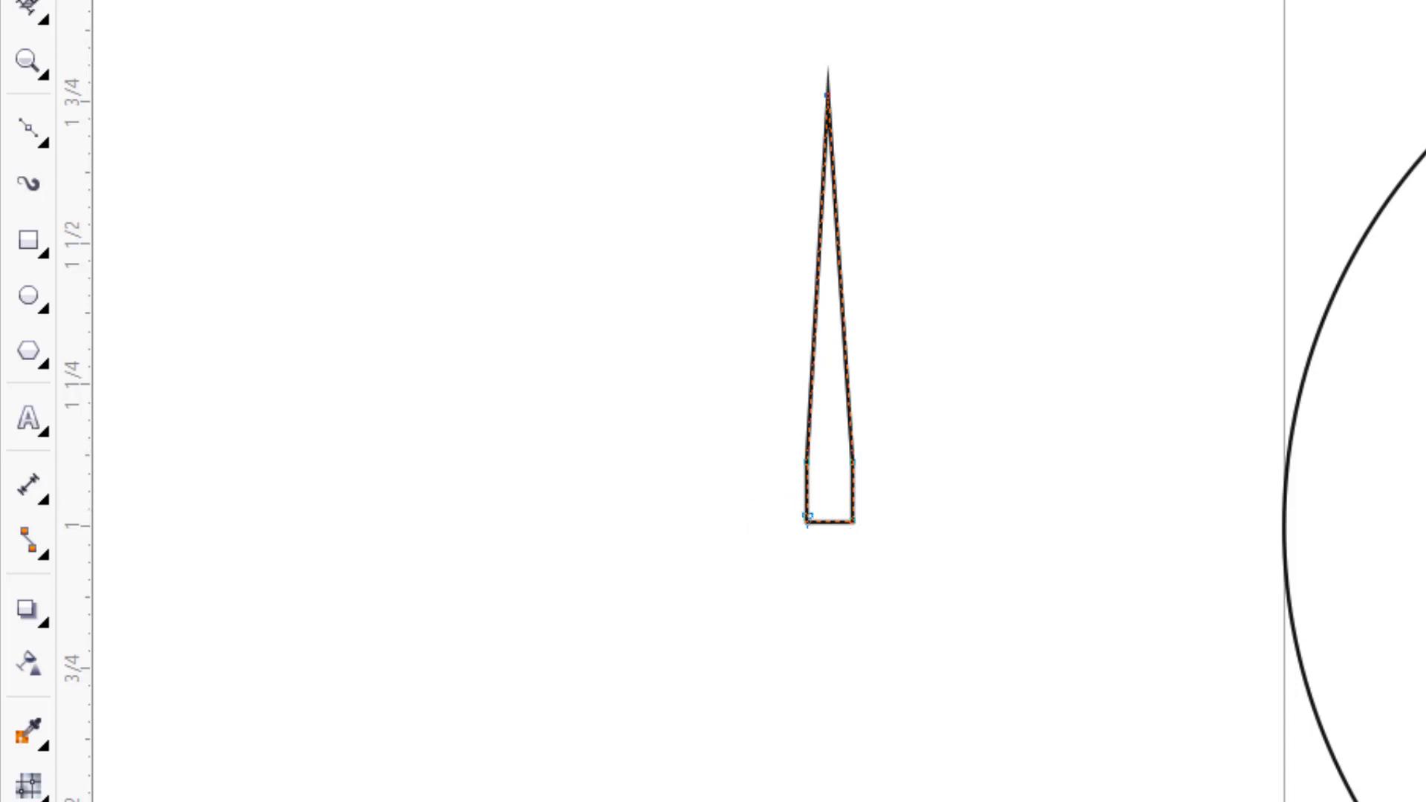
- Fill the spoke with blue (C100 M100 Y0 K0) without an outline and place it upright on top of the small circle
key(space)
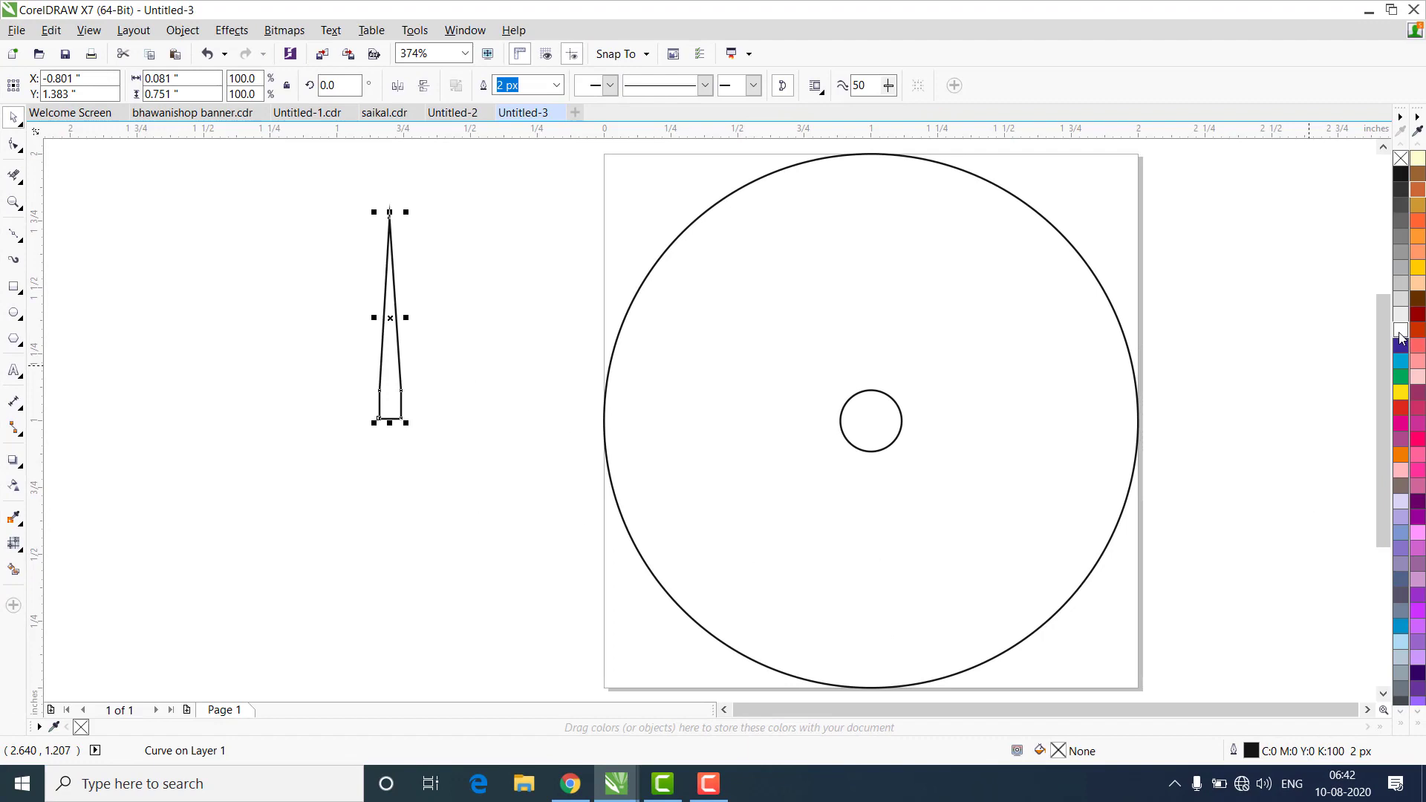
click(1399, 345)
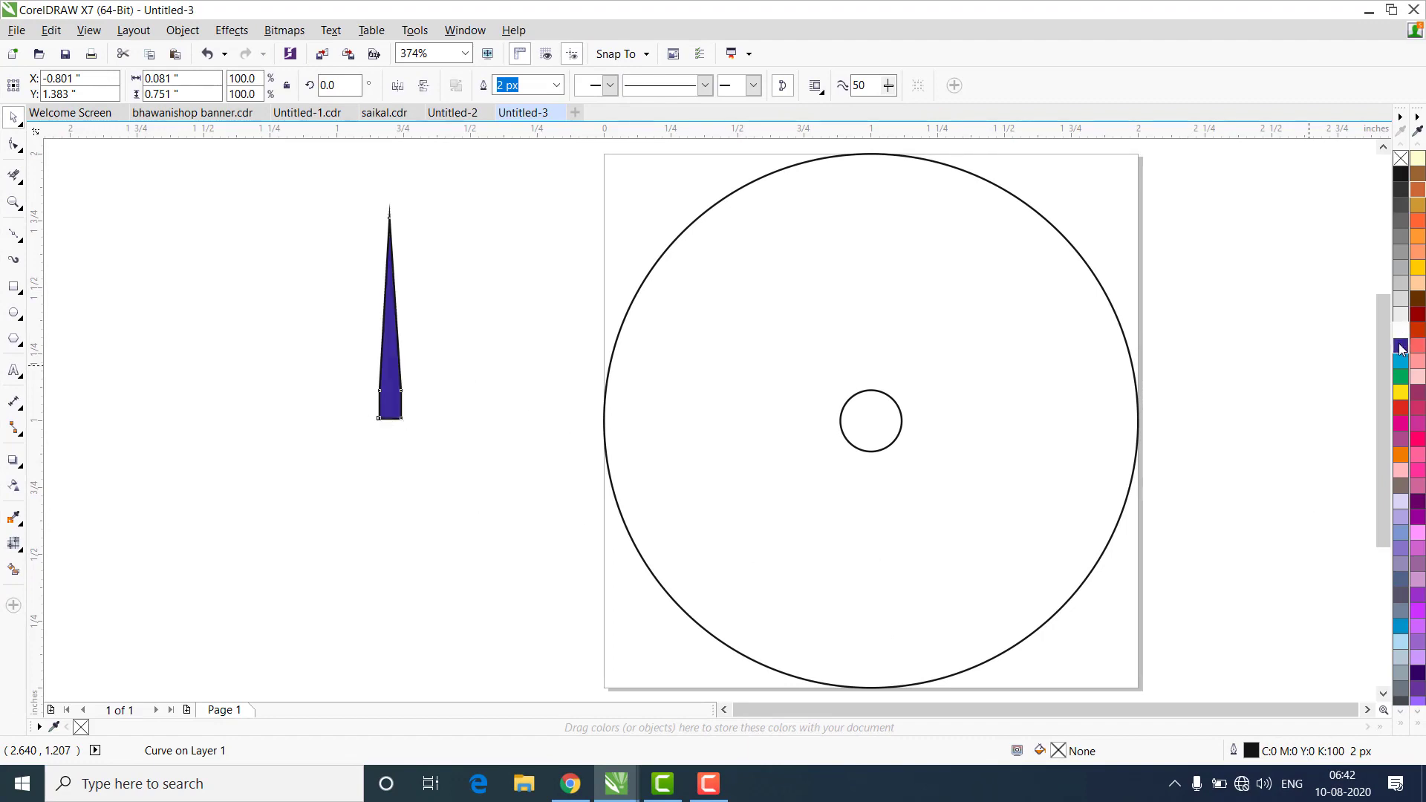
right_click(1401, 158)
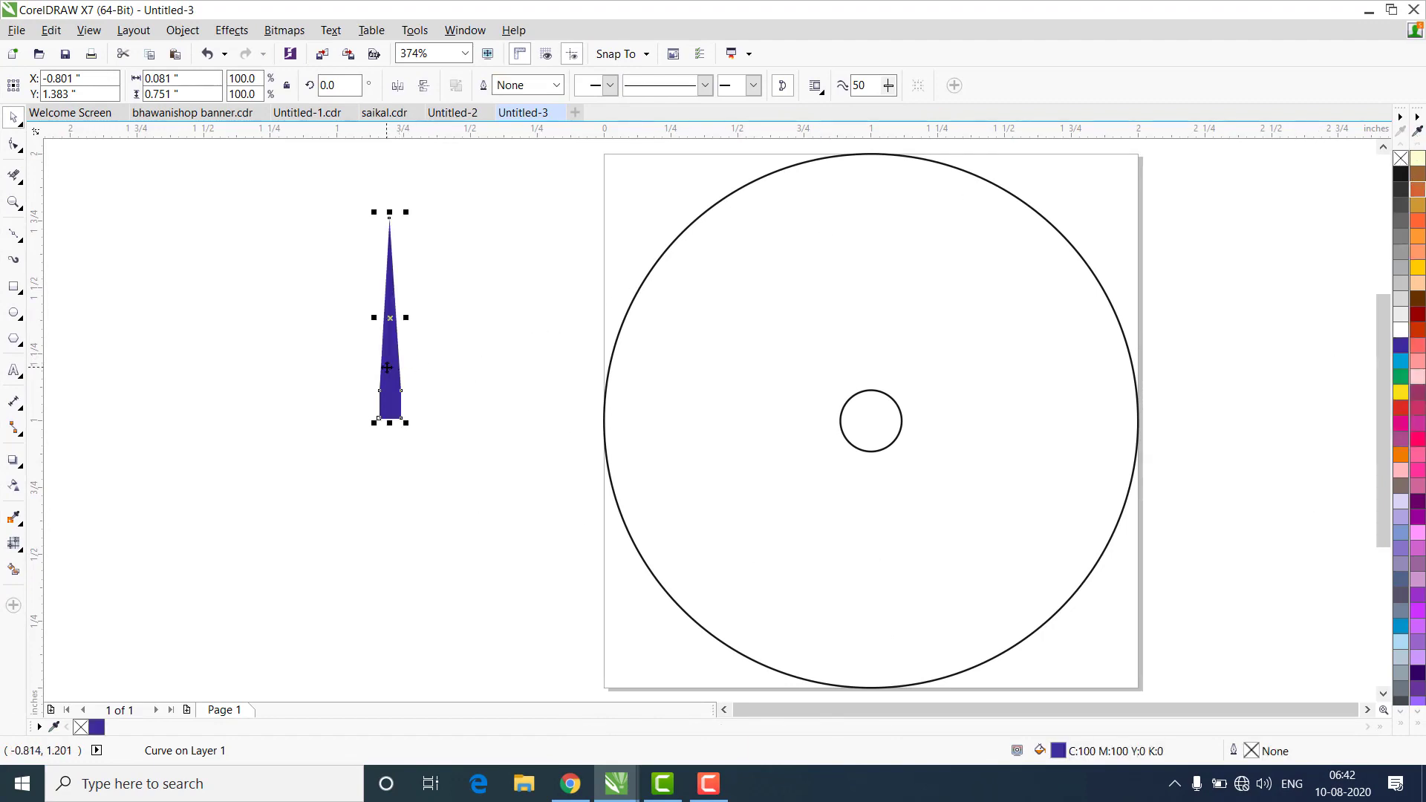
drag(387, 367, 867, 338)
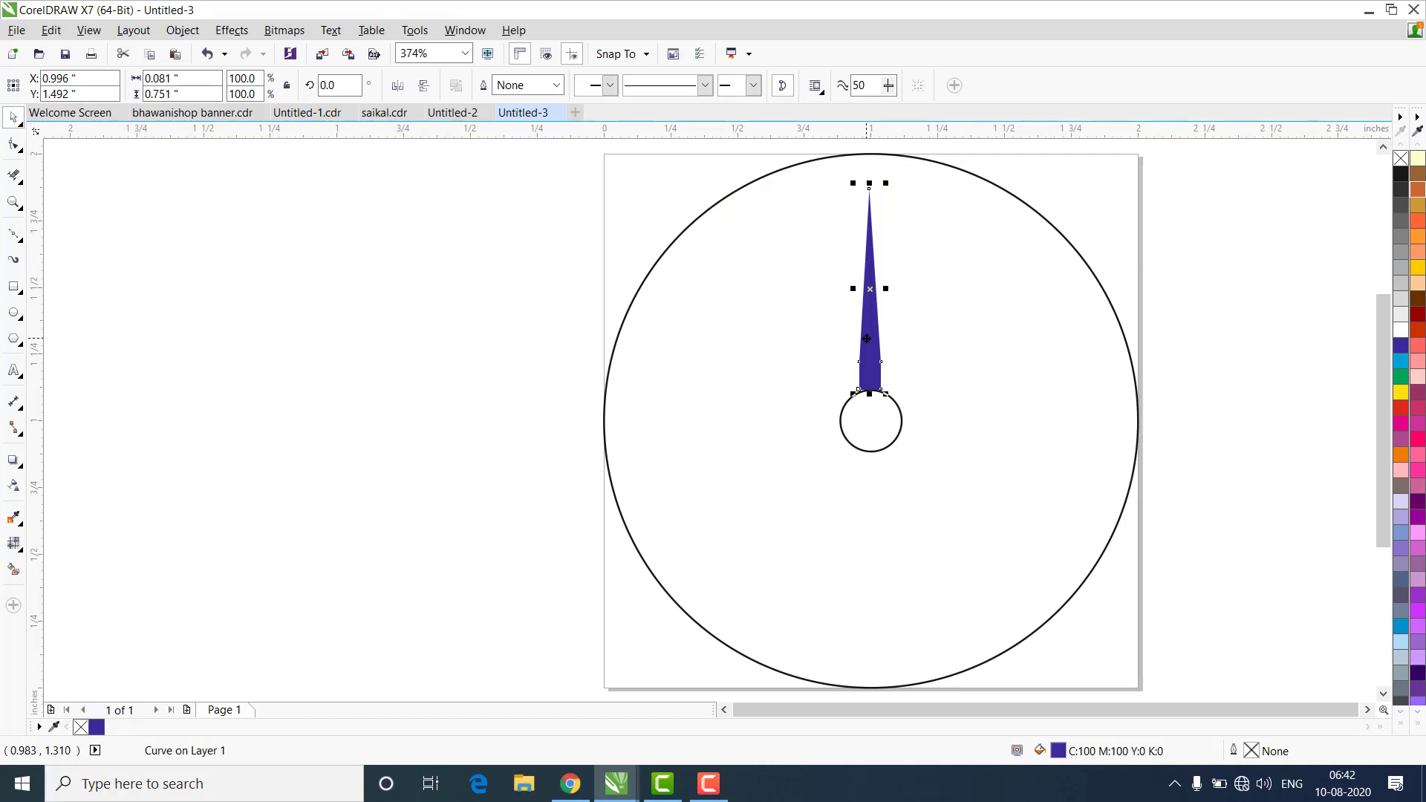
click(363, 408)
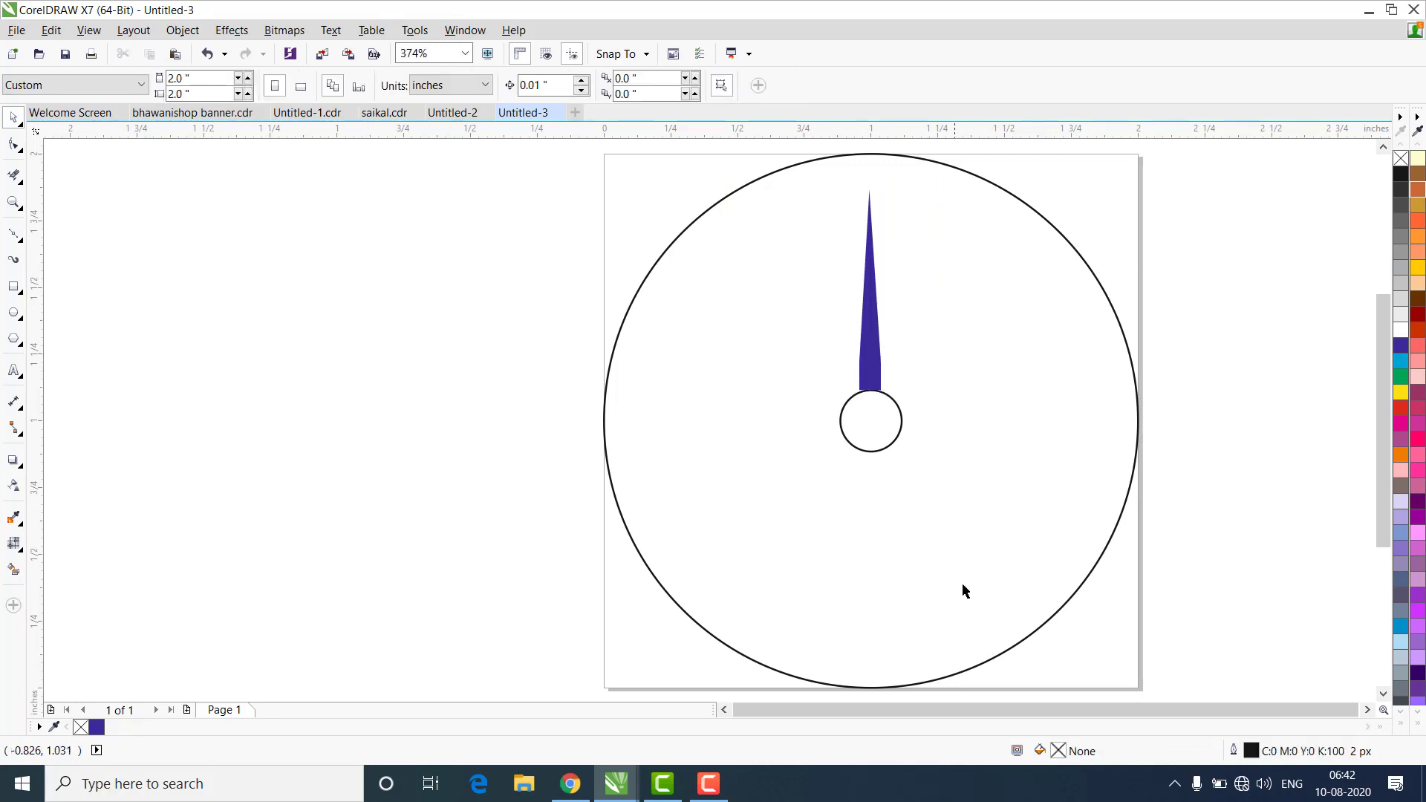
- Rotate 23 copies of the blue spoke in 15° increments around the wheel's center at X 1.0, Y 1.0 inches
click(1367, 709)
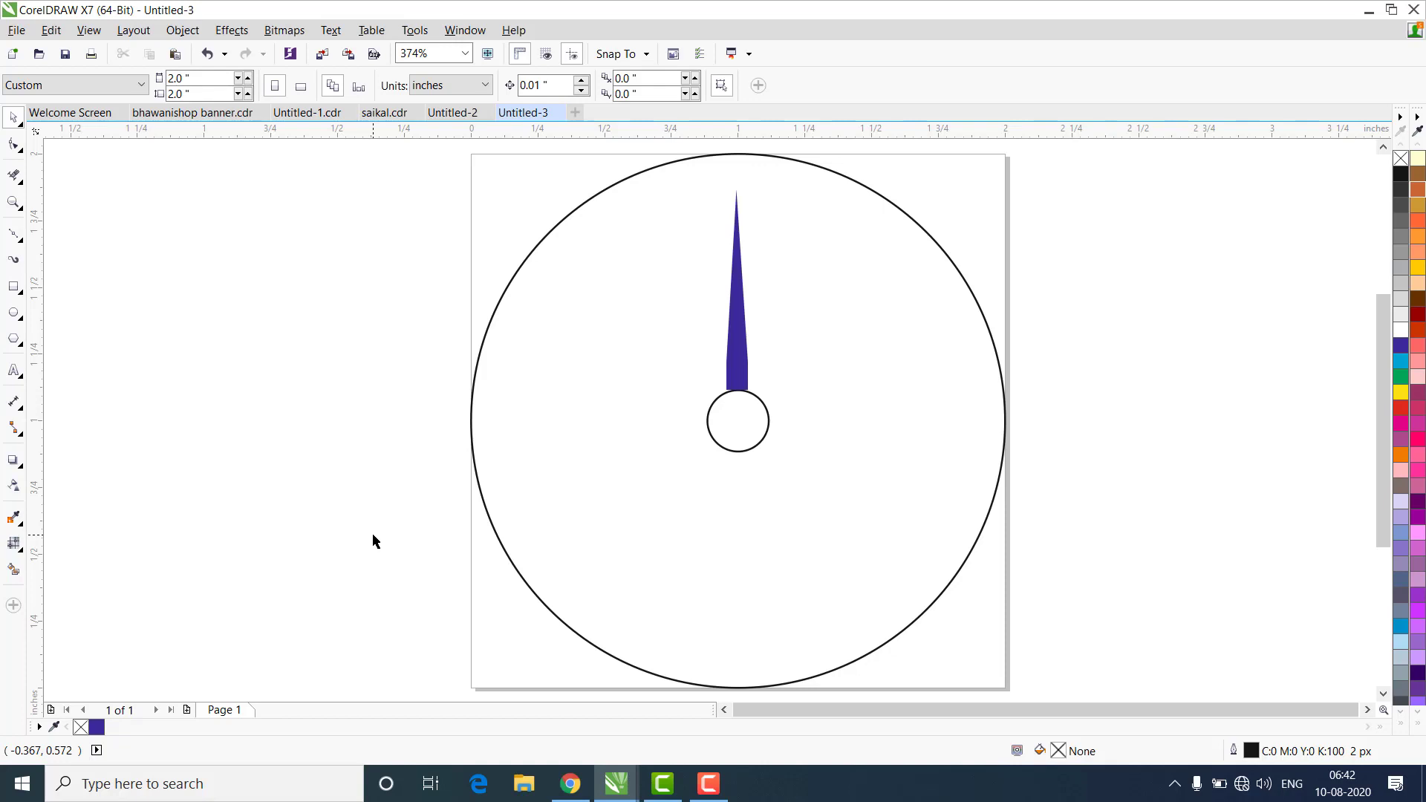
key(alt+F7)
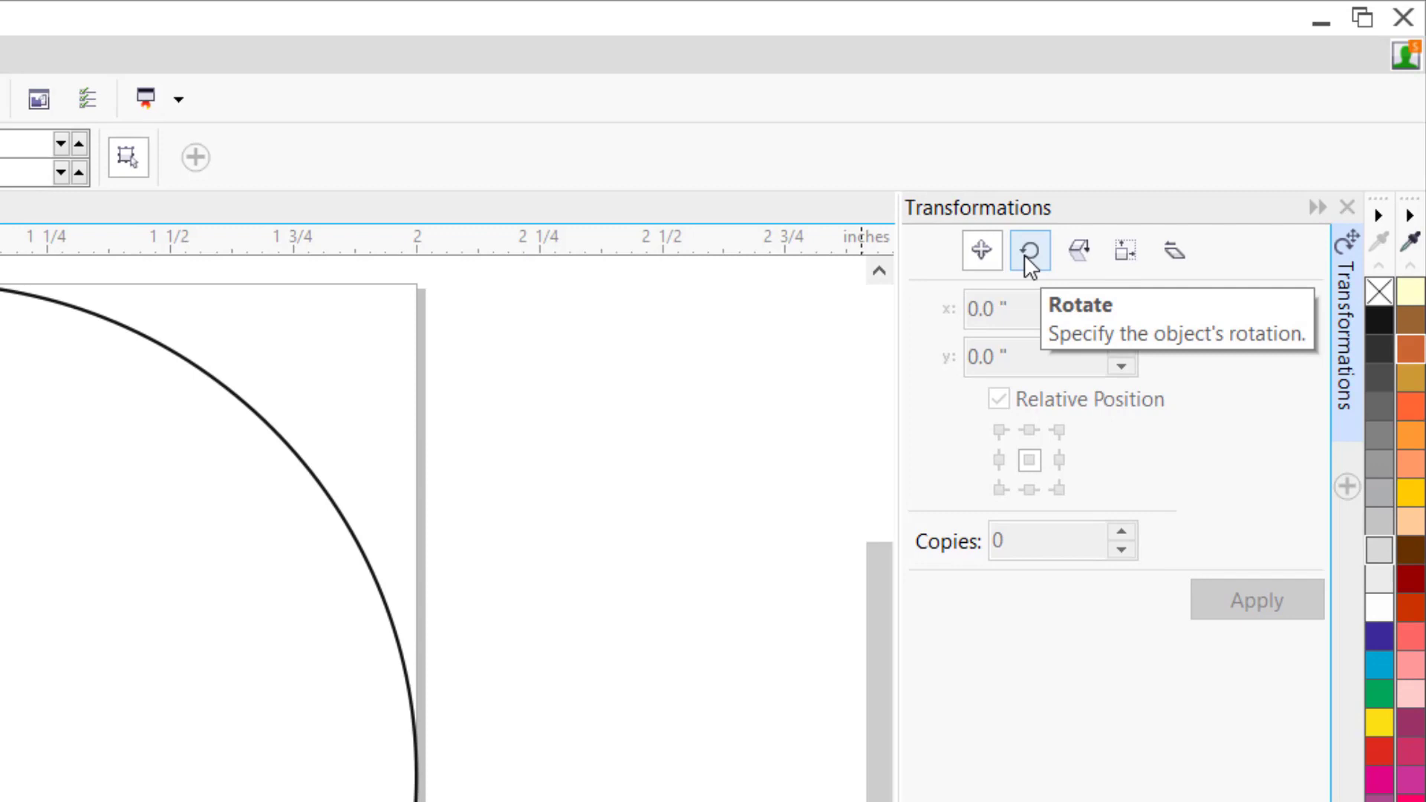
click(1024, 257)
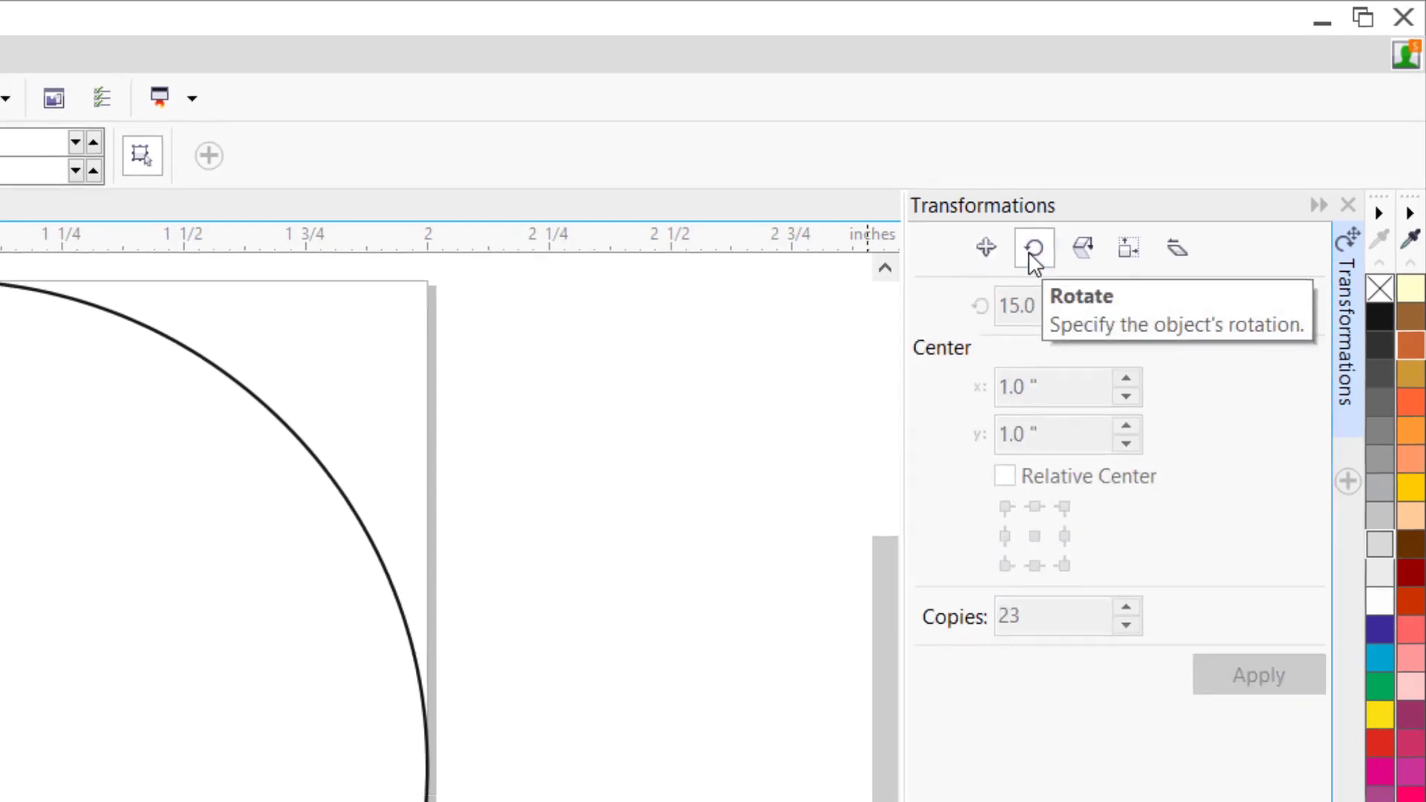
click(384, 438)
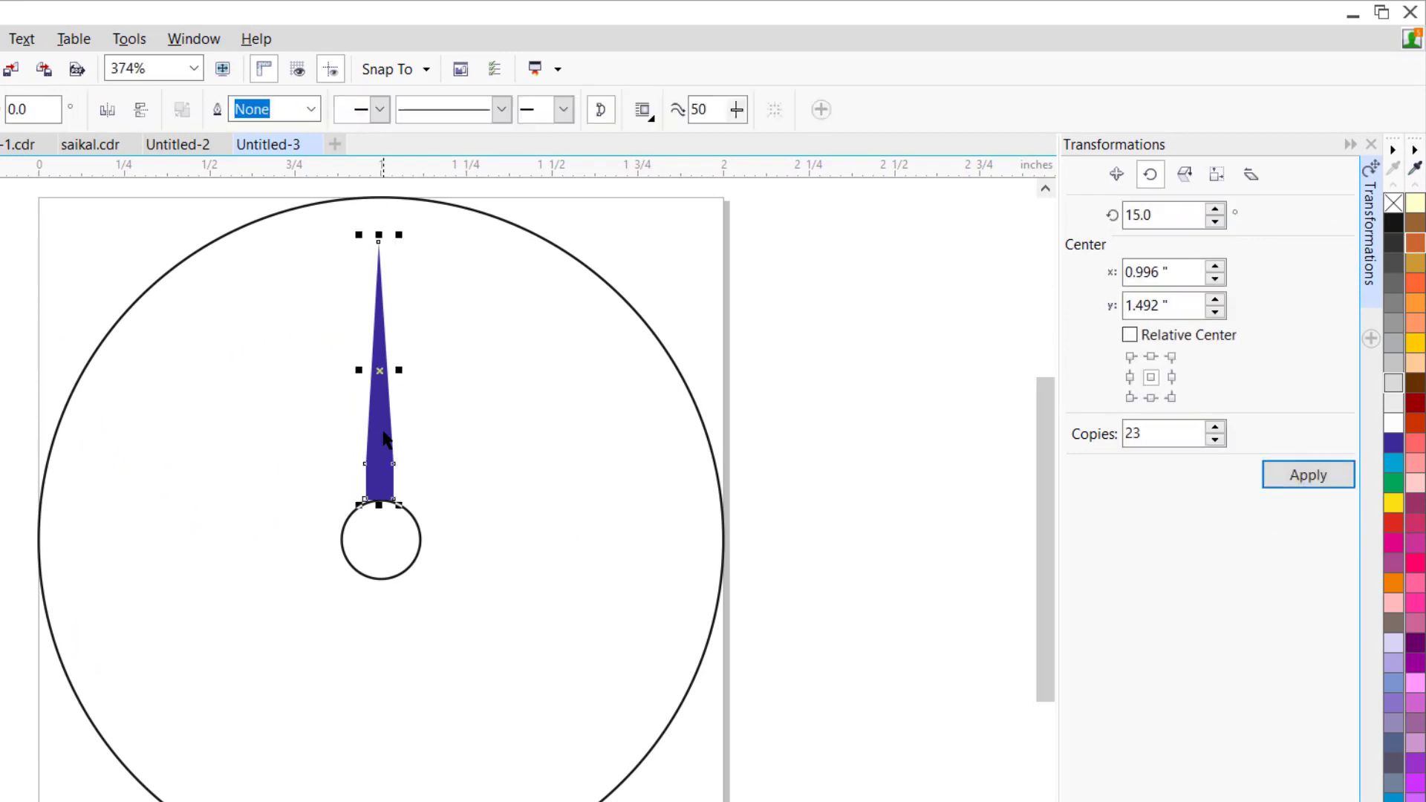
click(384, 433)
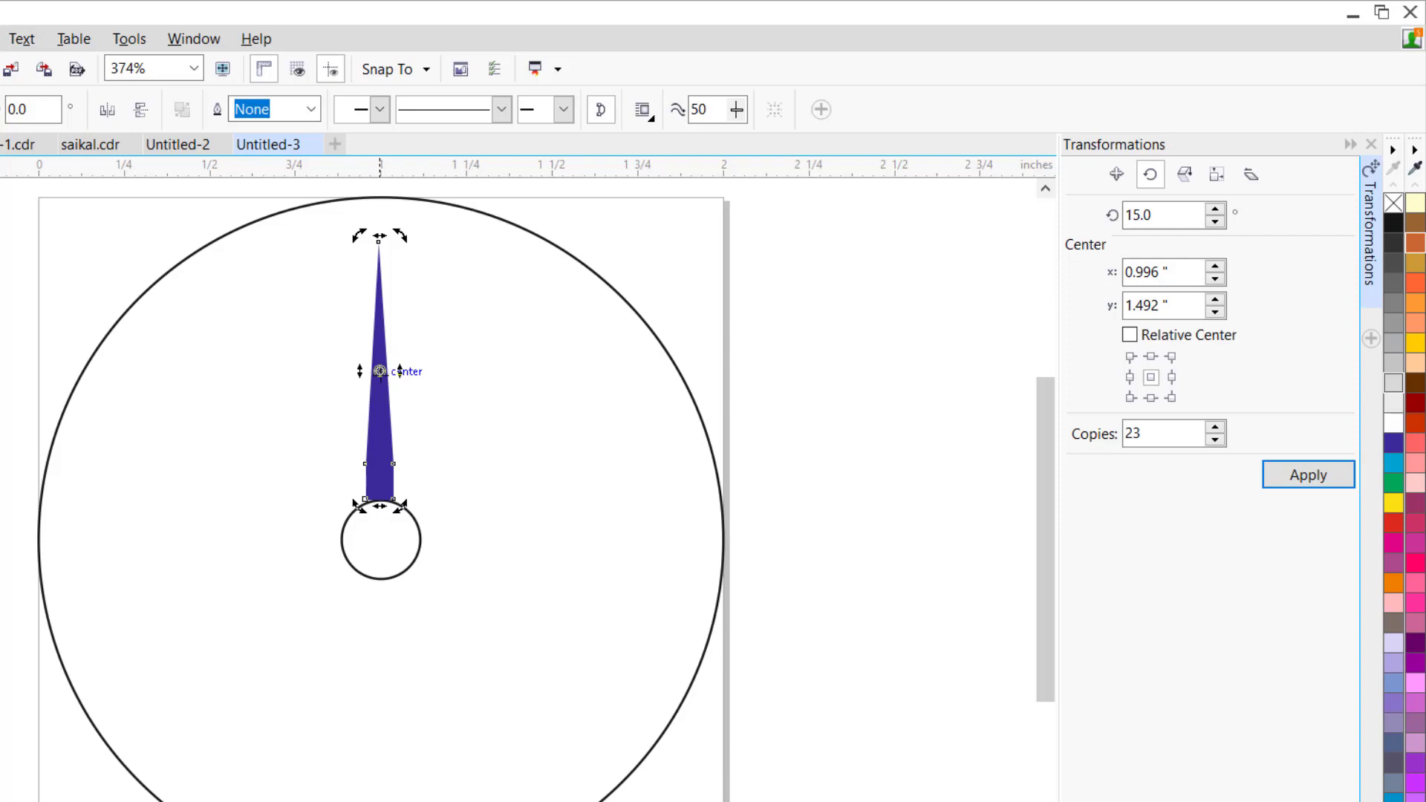
drag(379, 371, 382, 532)
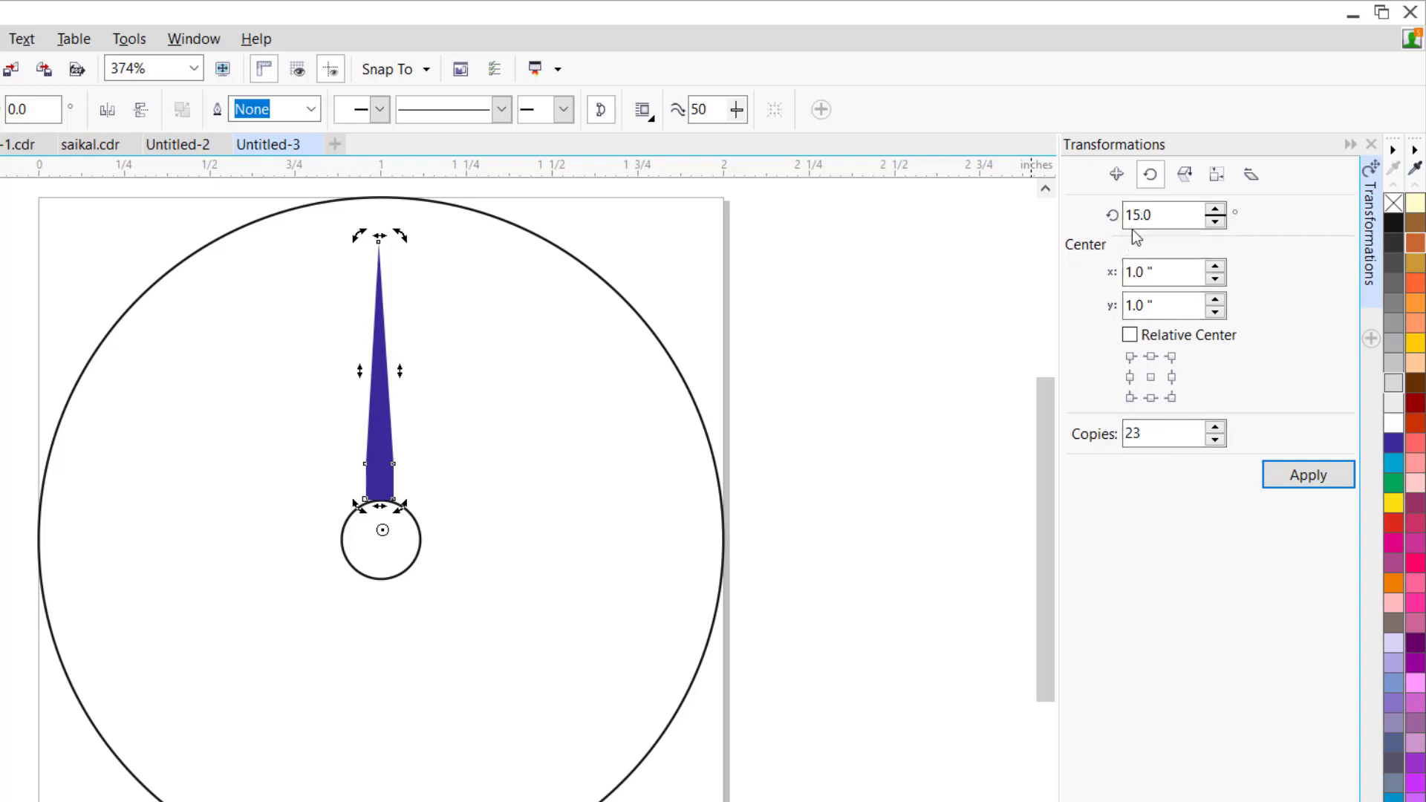
click(1285, 483)
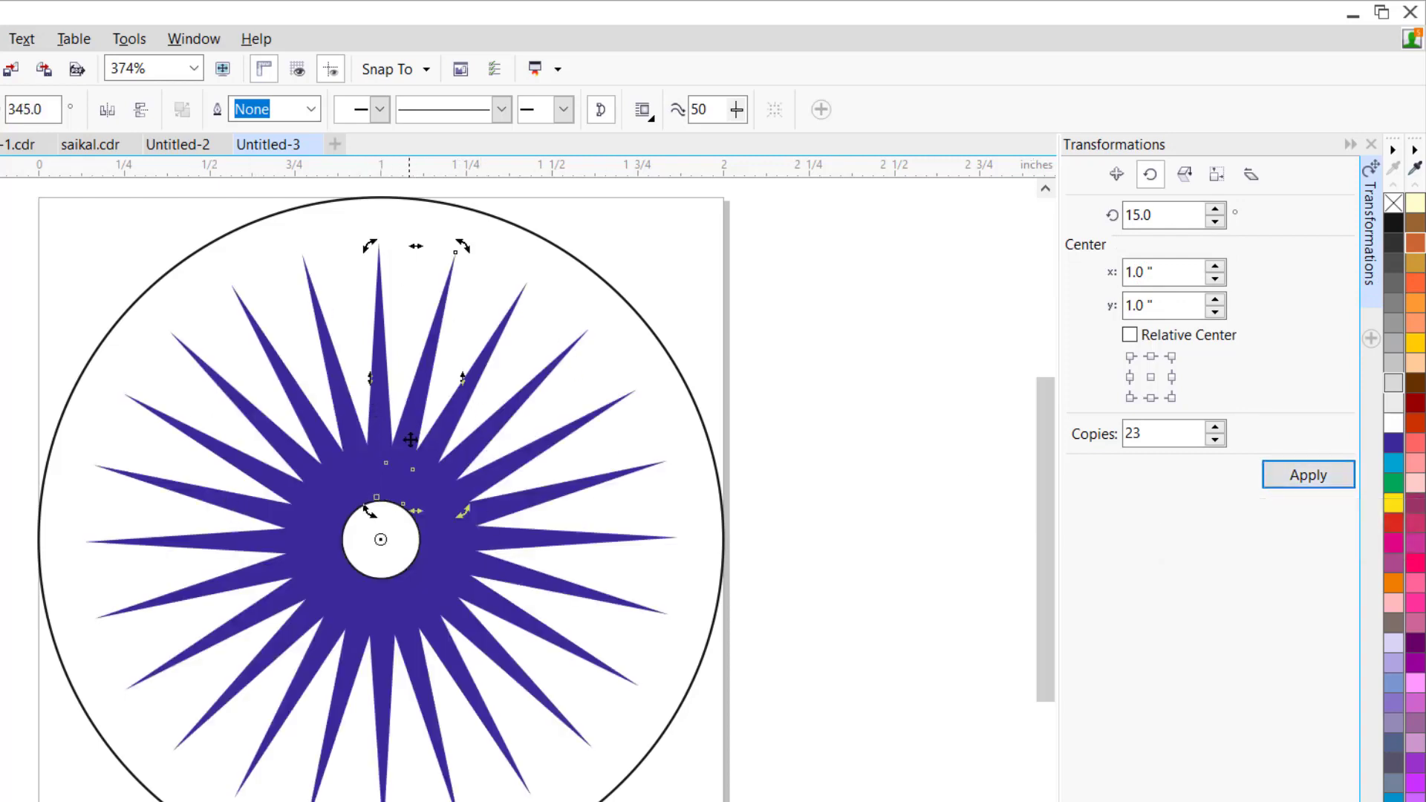
click(759, 301)
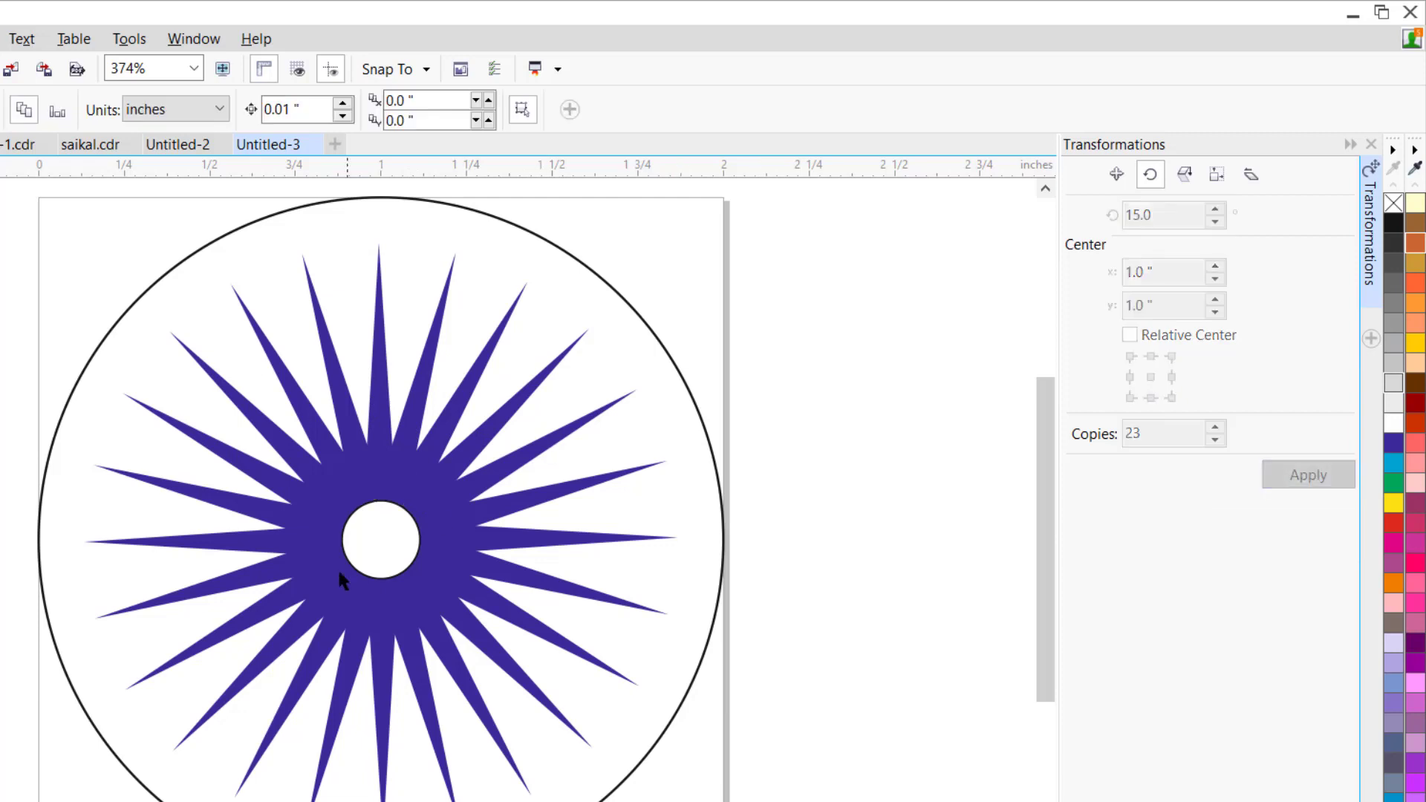
- Give the large outer circle a 25 px outline in the same blue as the spokes
click(643, 327)
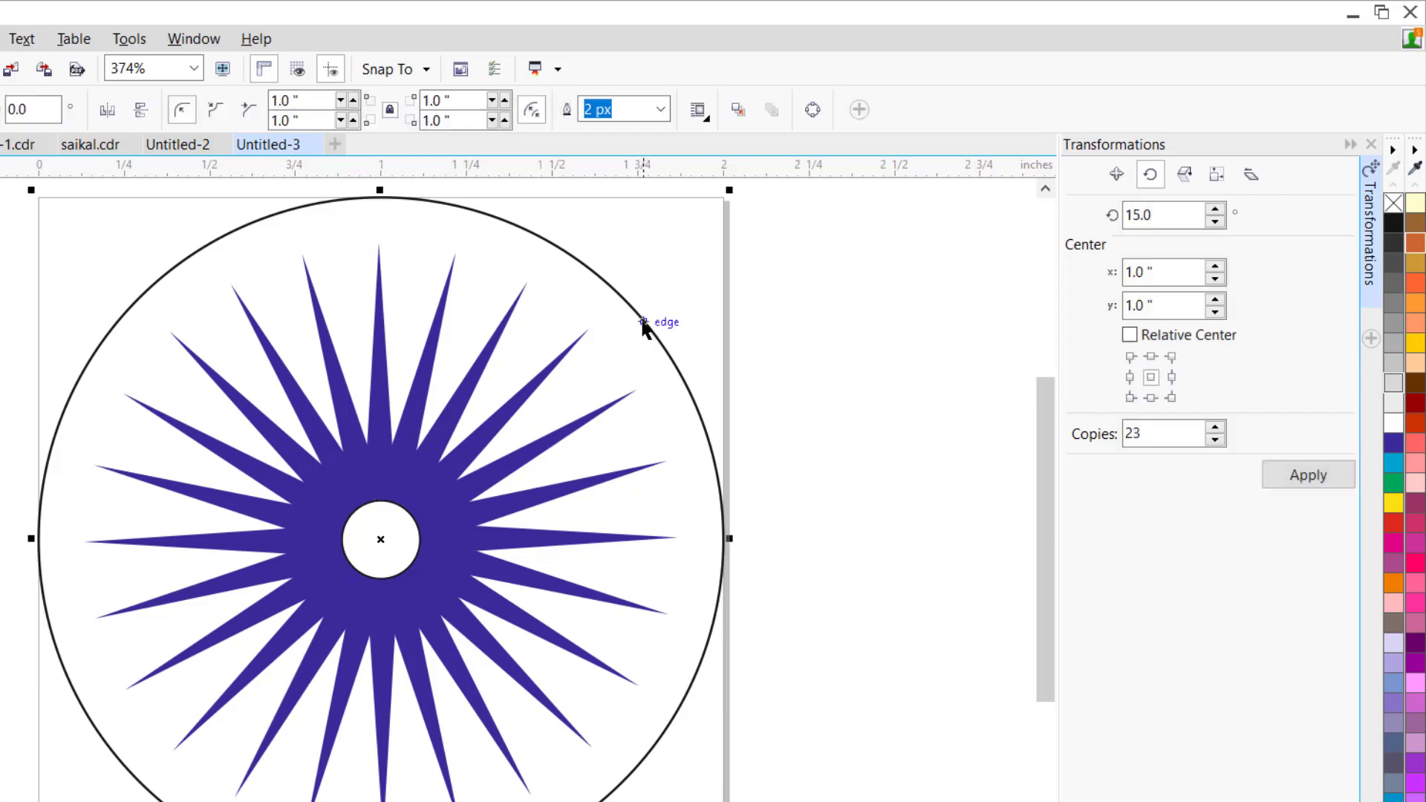
click(660, 111)
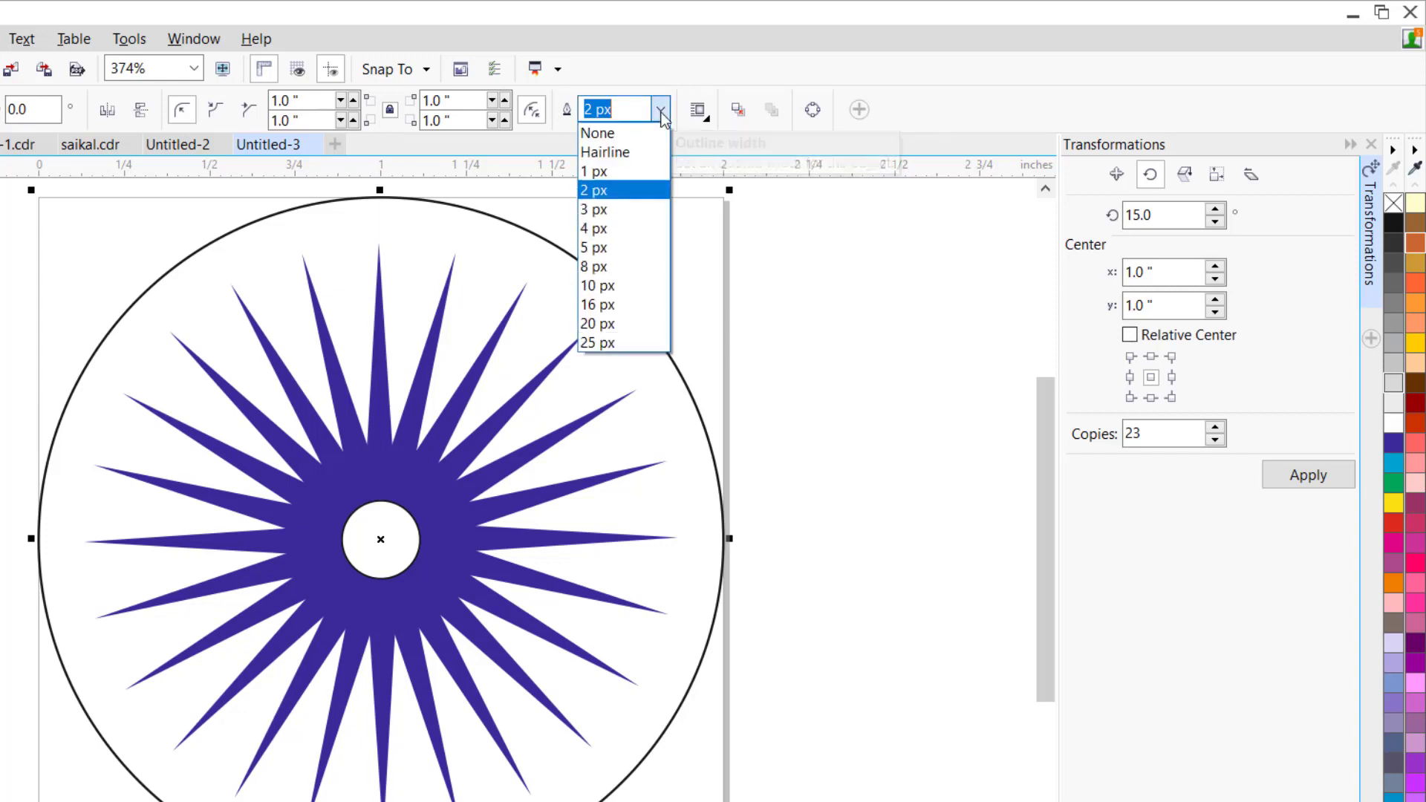
click(617, 341)
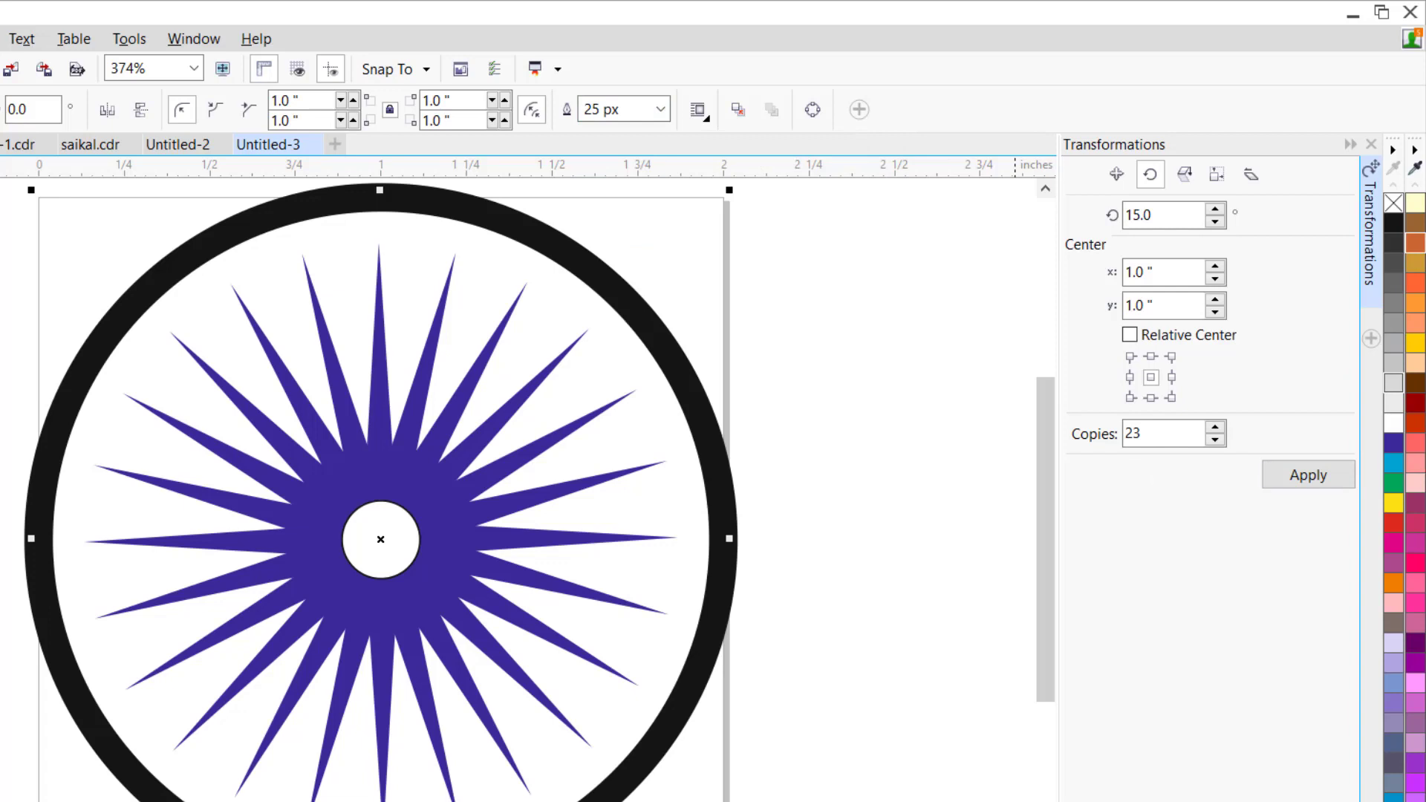
right_click(1393, 443)
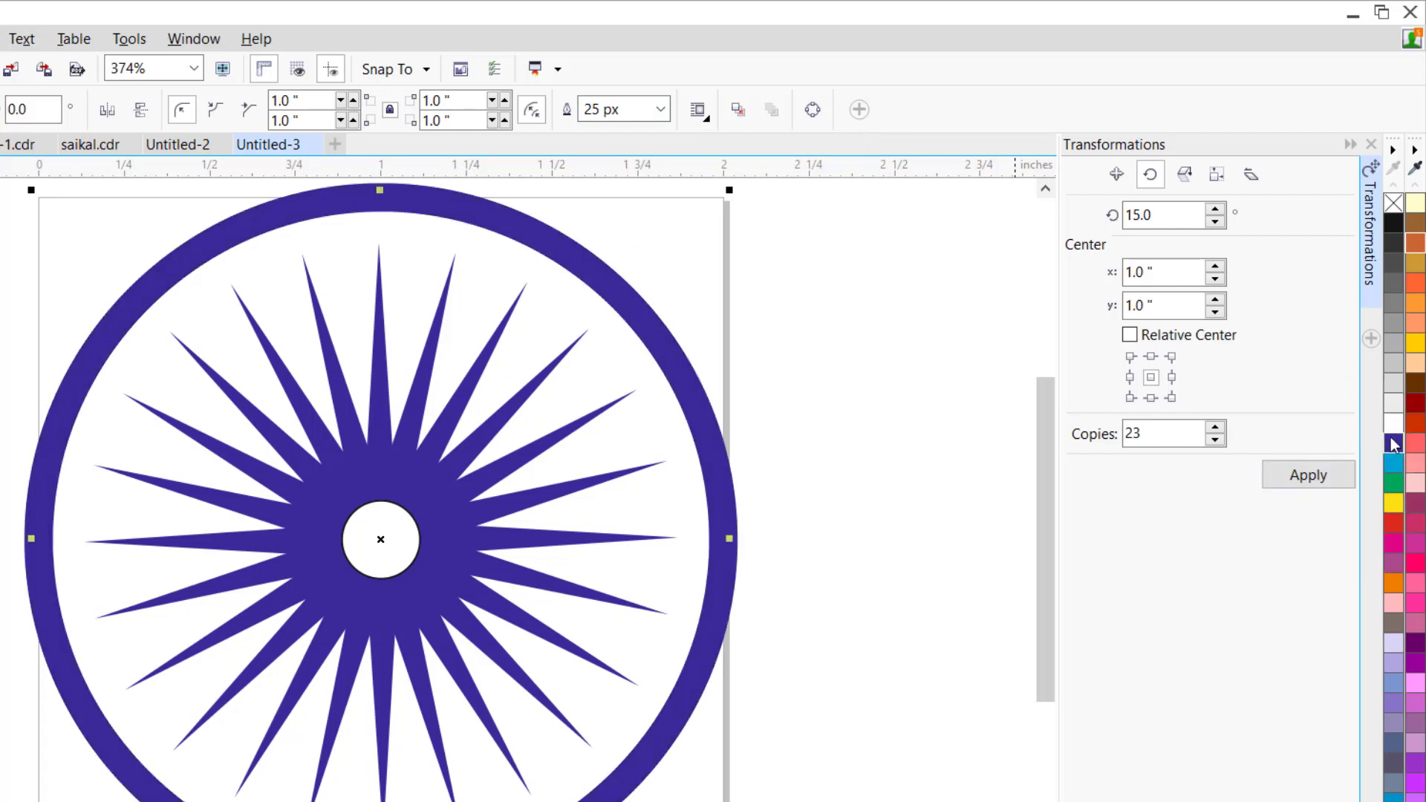
click(873, 455)
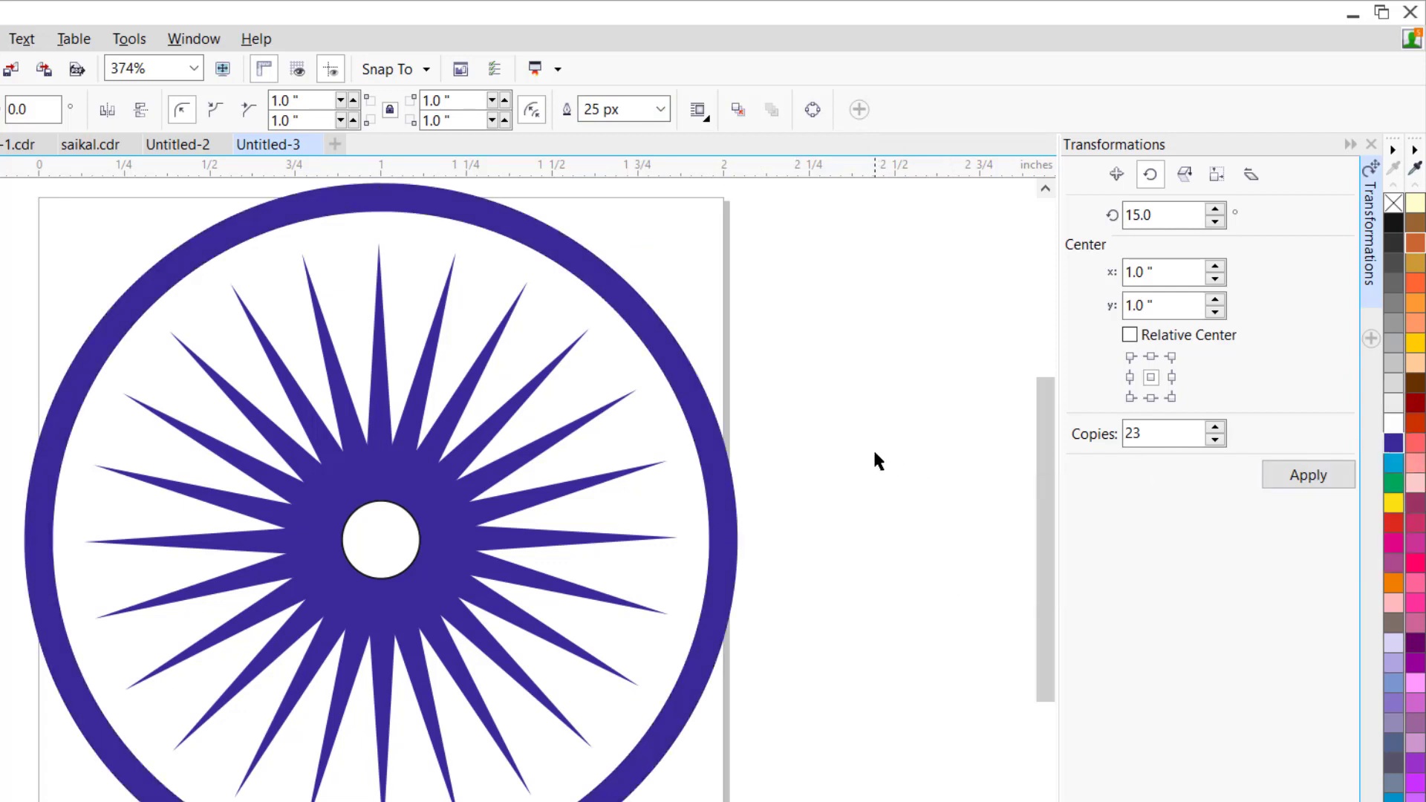
- Copy the small center circle to the upper rim beside the top spoke and shrink the copy to about 0.14 inches in diameter
click(367, 530)
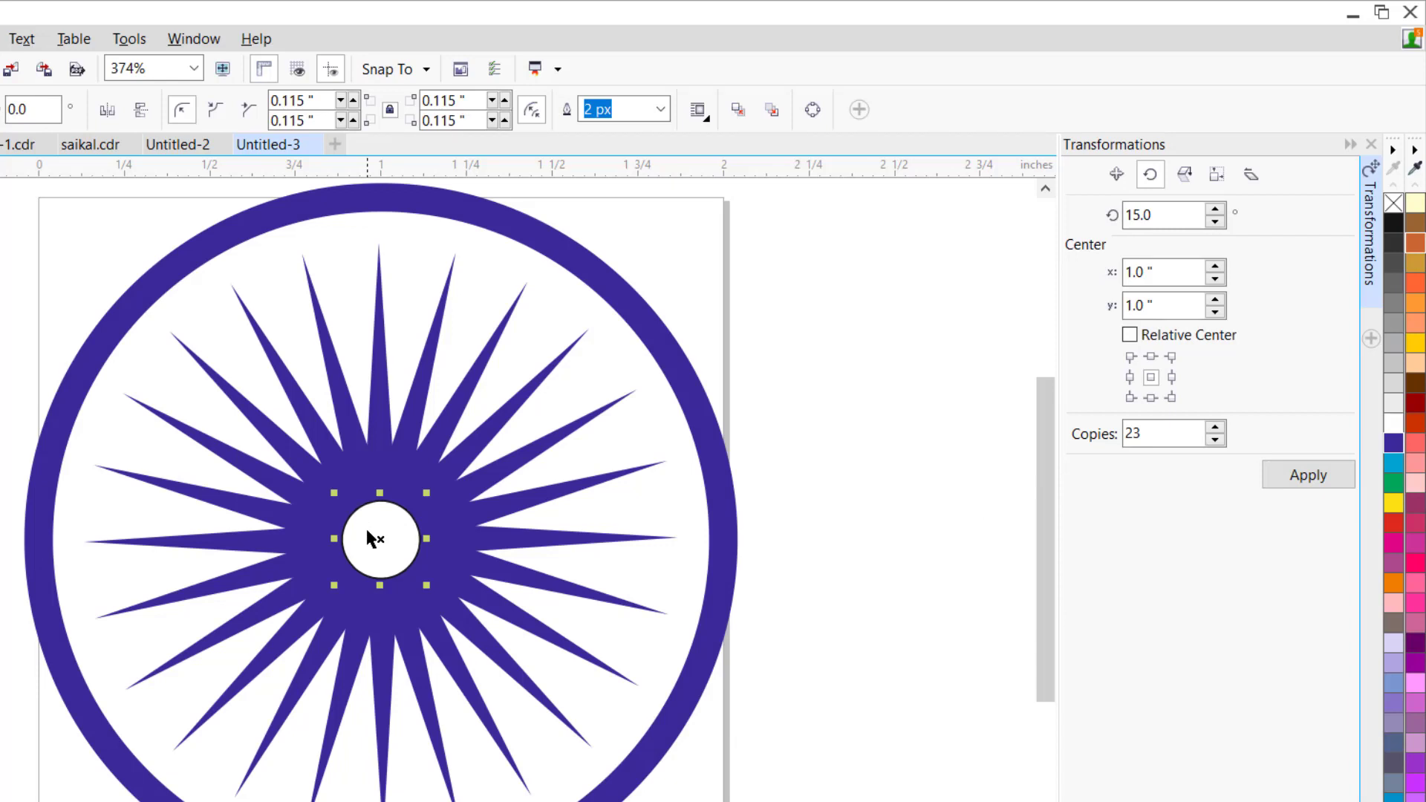
drag(371, 538, 404, 228)
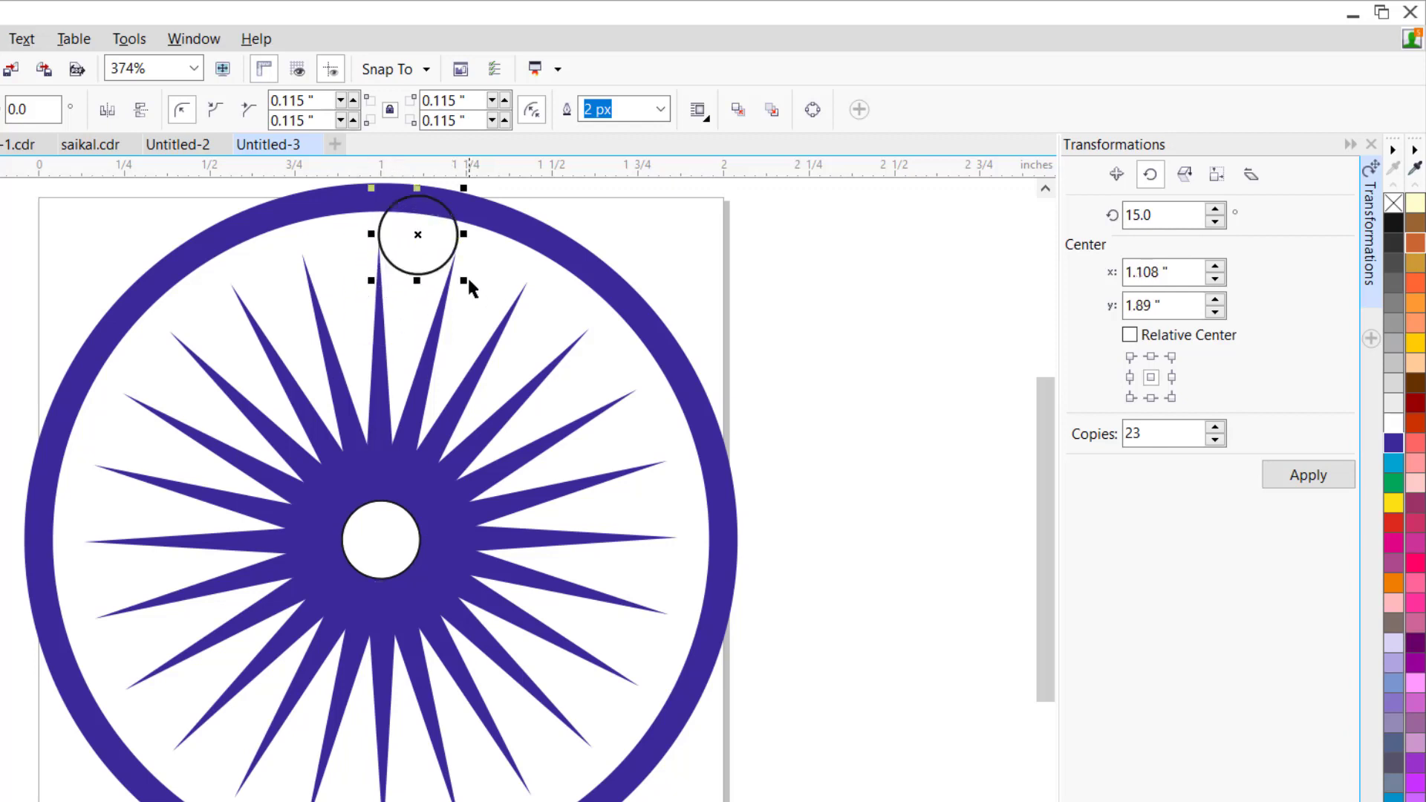
drag(464, 281, 434, 251)
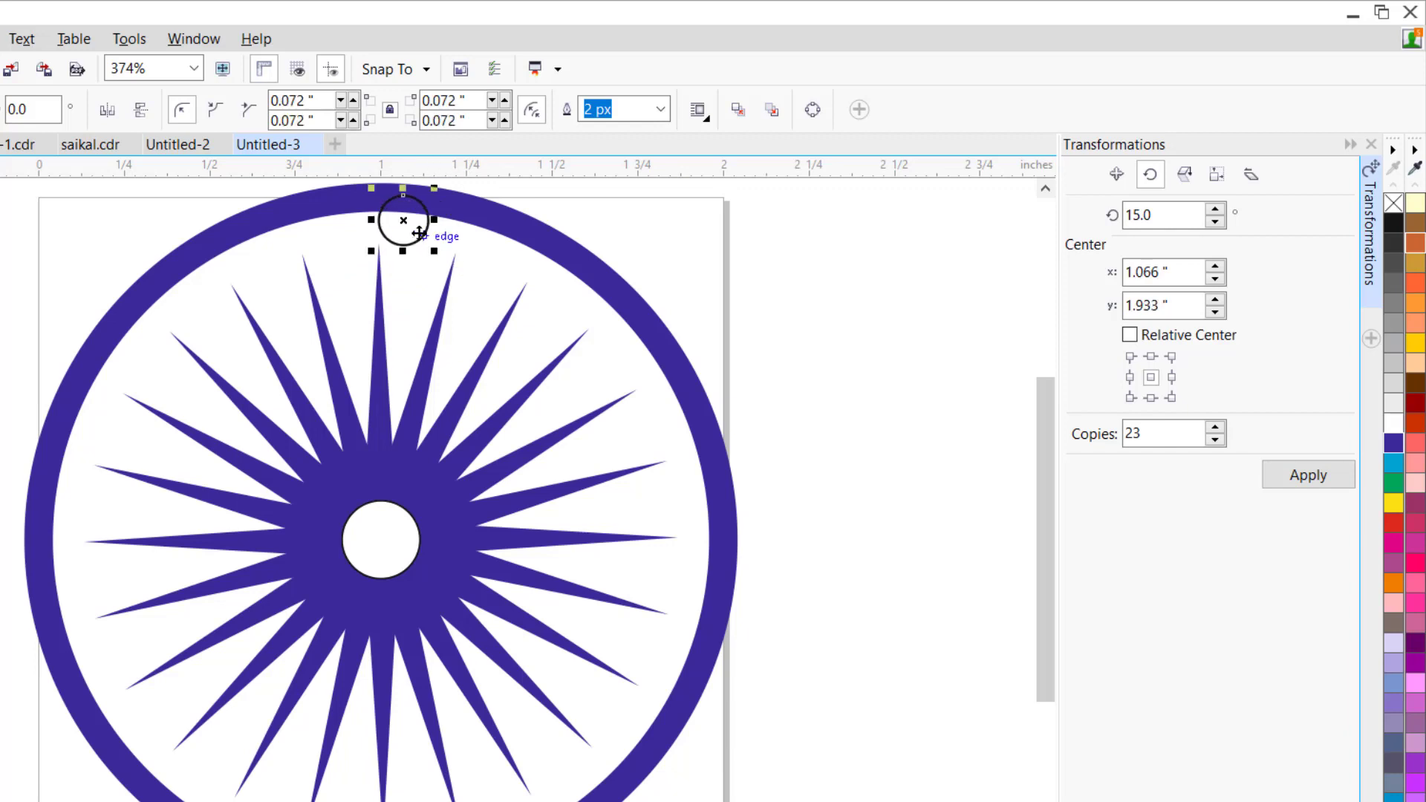
- Fill the small rim circle with blue, remove its outline, and shift it midway between the top spoke and its clockwise neighbor
click(1402, 446)
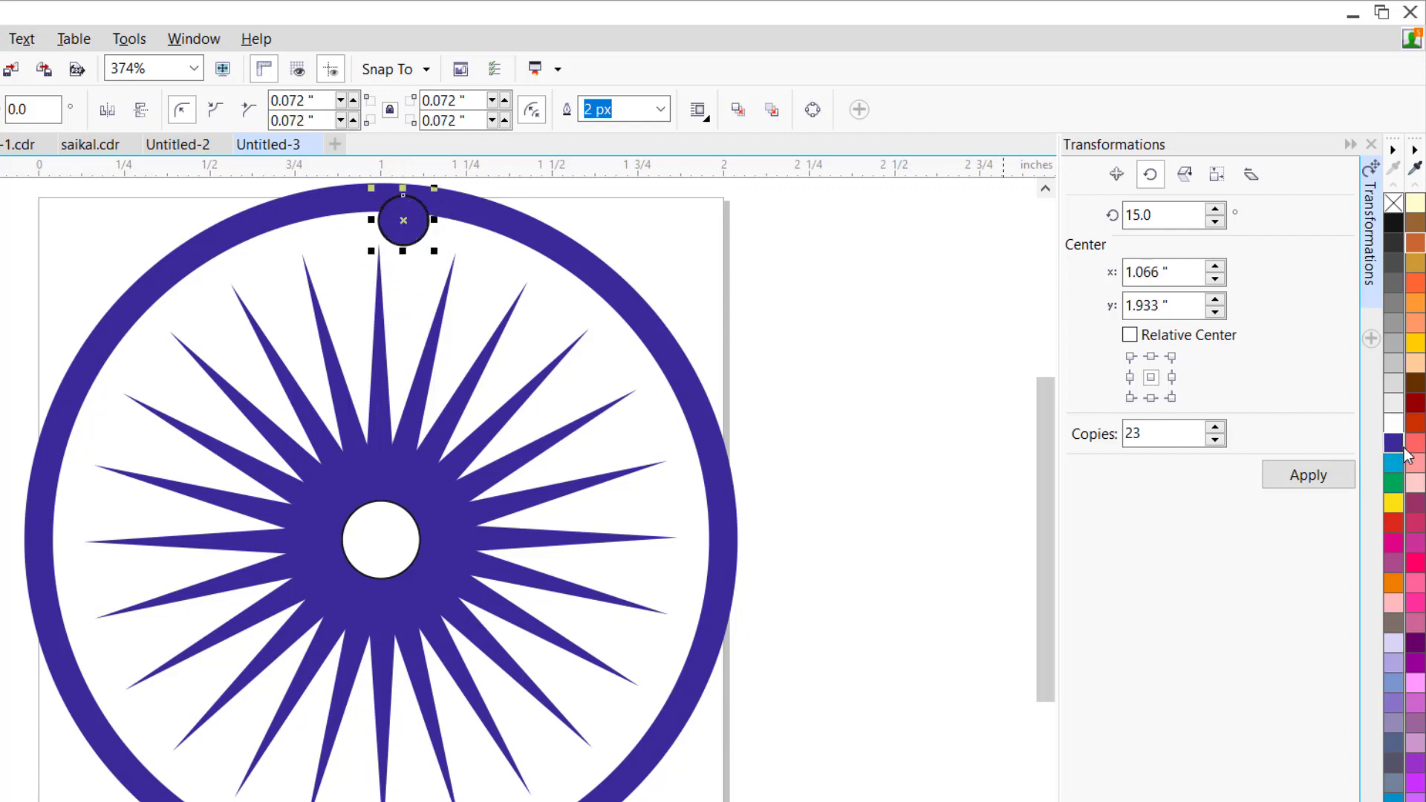
right_click(1394, 205)
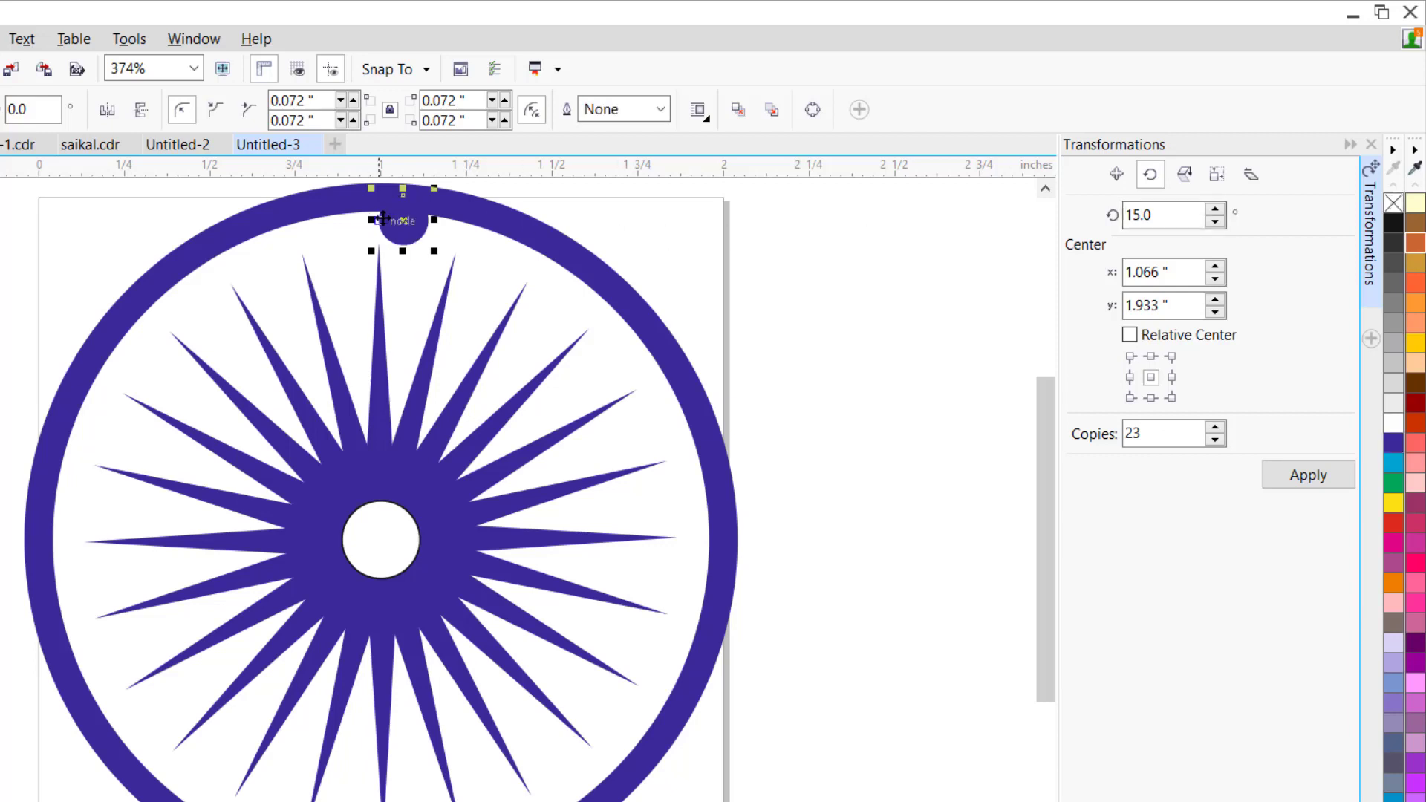
drag(401, 221, 414, 225)
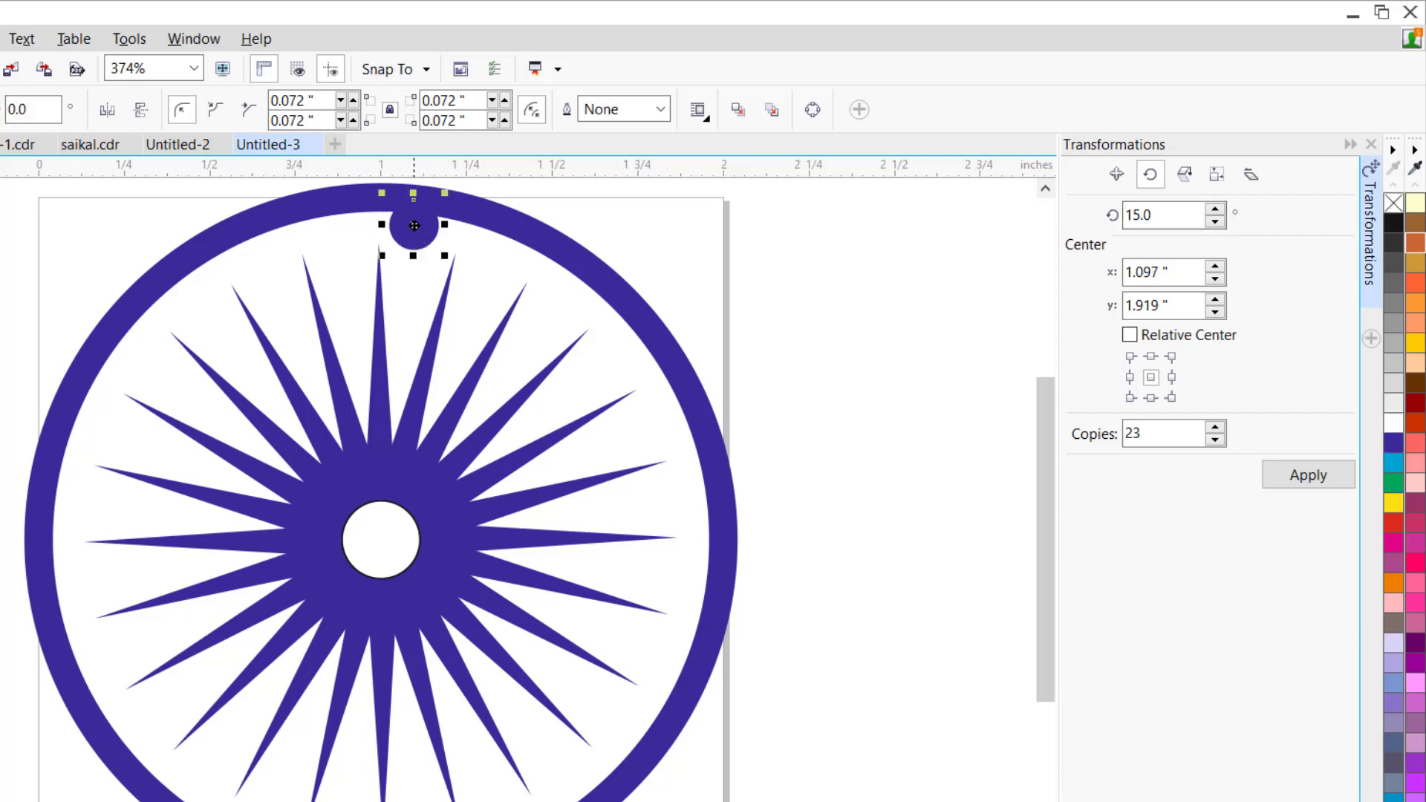
- Rotate 23 copies of the blue rim circle in 15° increments around the wheel's center at X 1.0, Y 1.0 inches
click(425, 236)
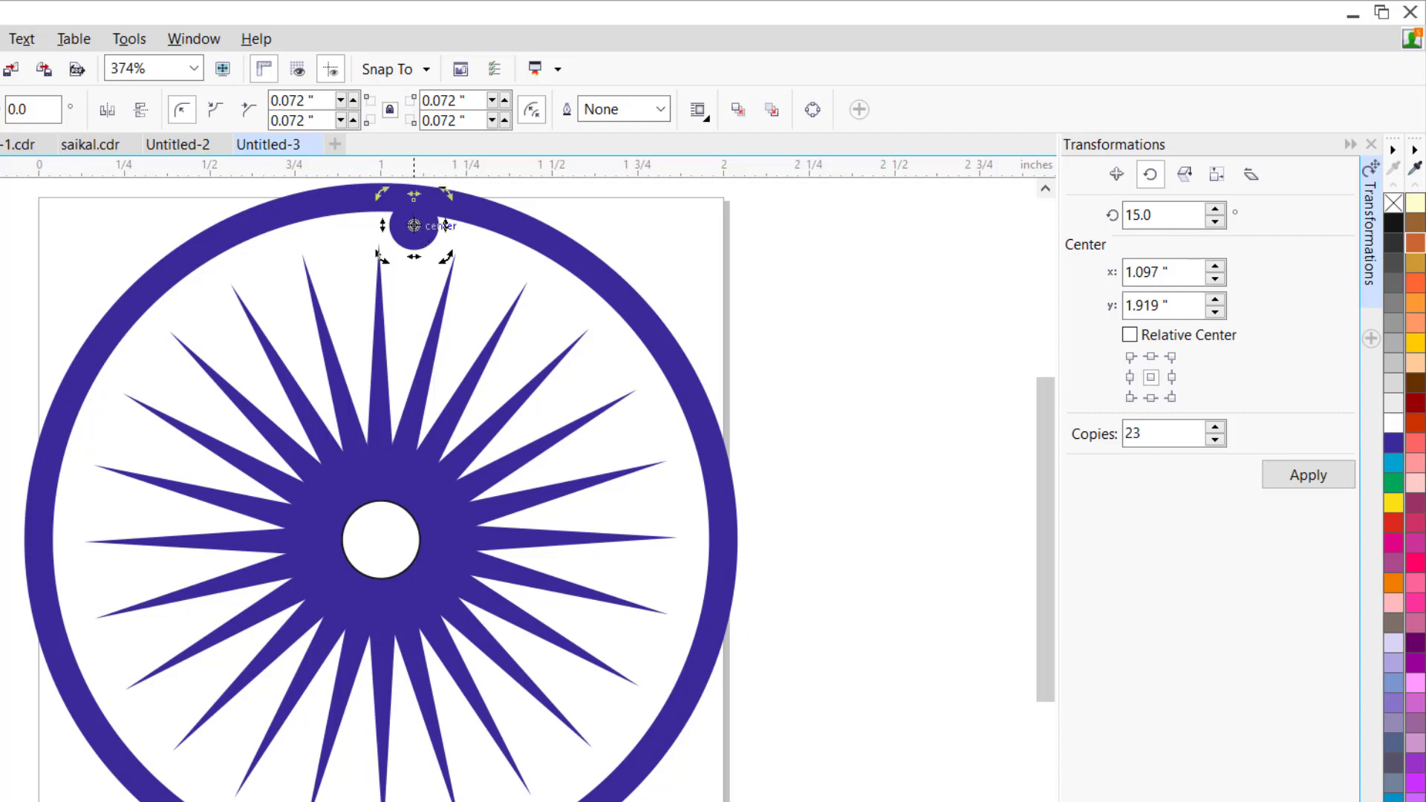
mouse_move(414, 225)
mouse_down()
mouse_move(383, 553)
mouse_move(382, 541)
mouse_up()
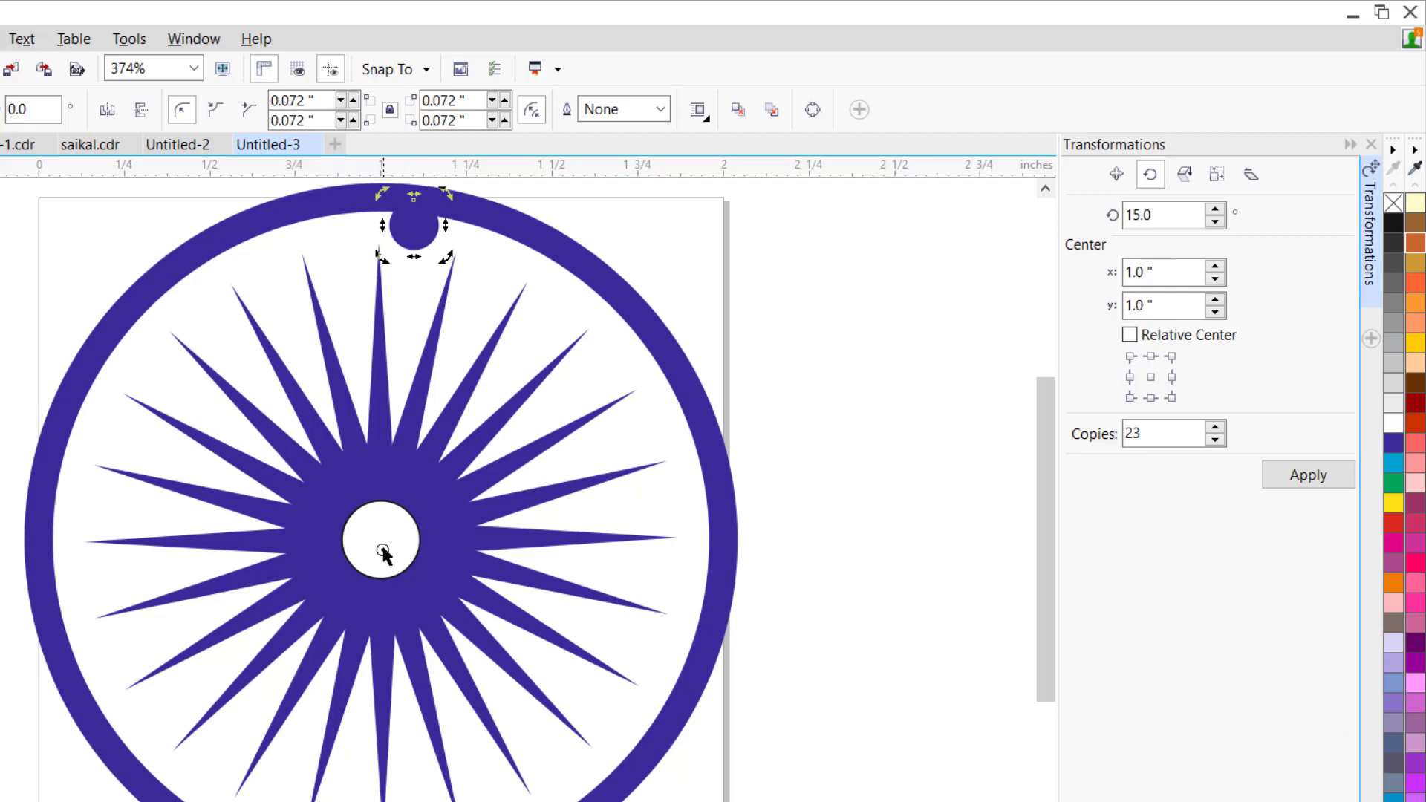
click(382, 549)
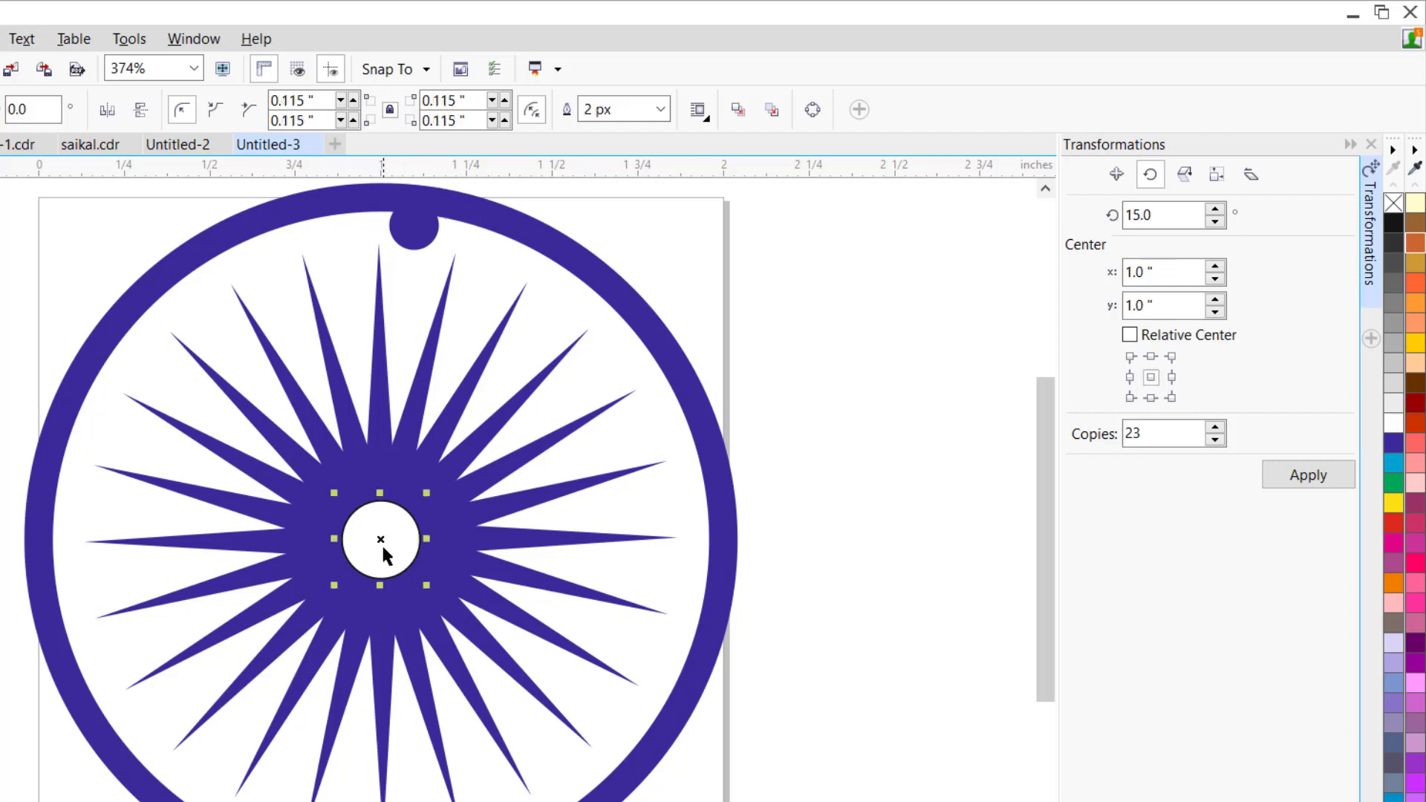
click(412, 219)
click(413, 222)
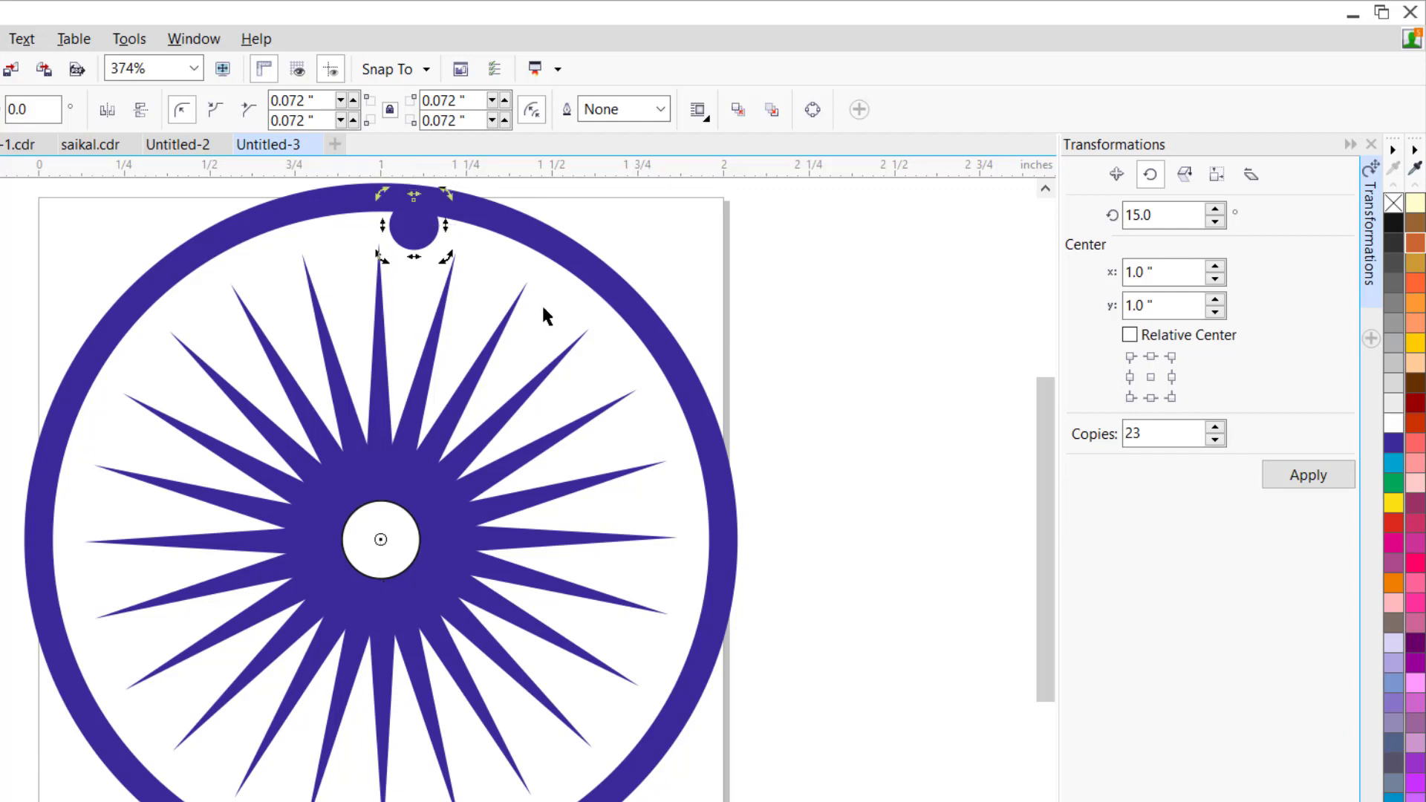
click(1308, 479)
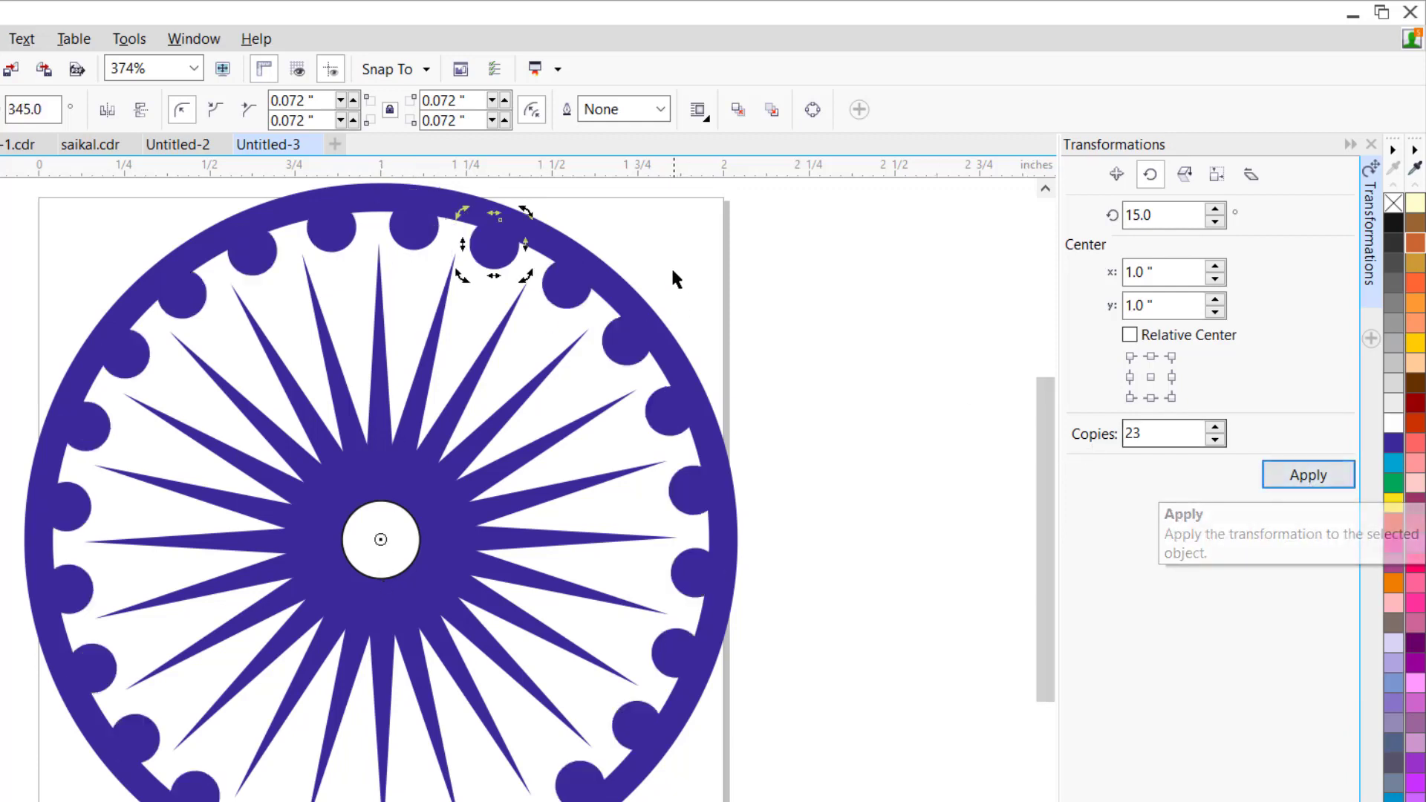
click(794, 298)
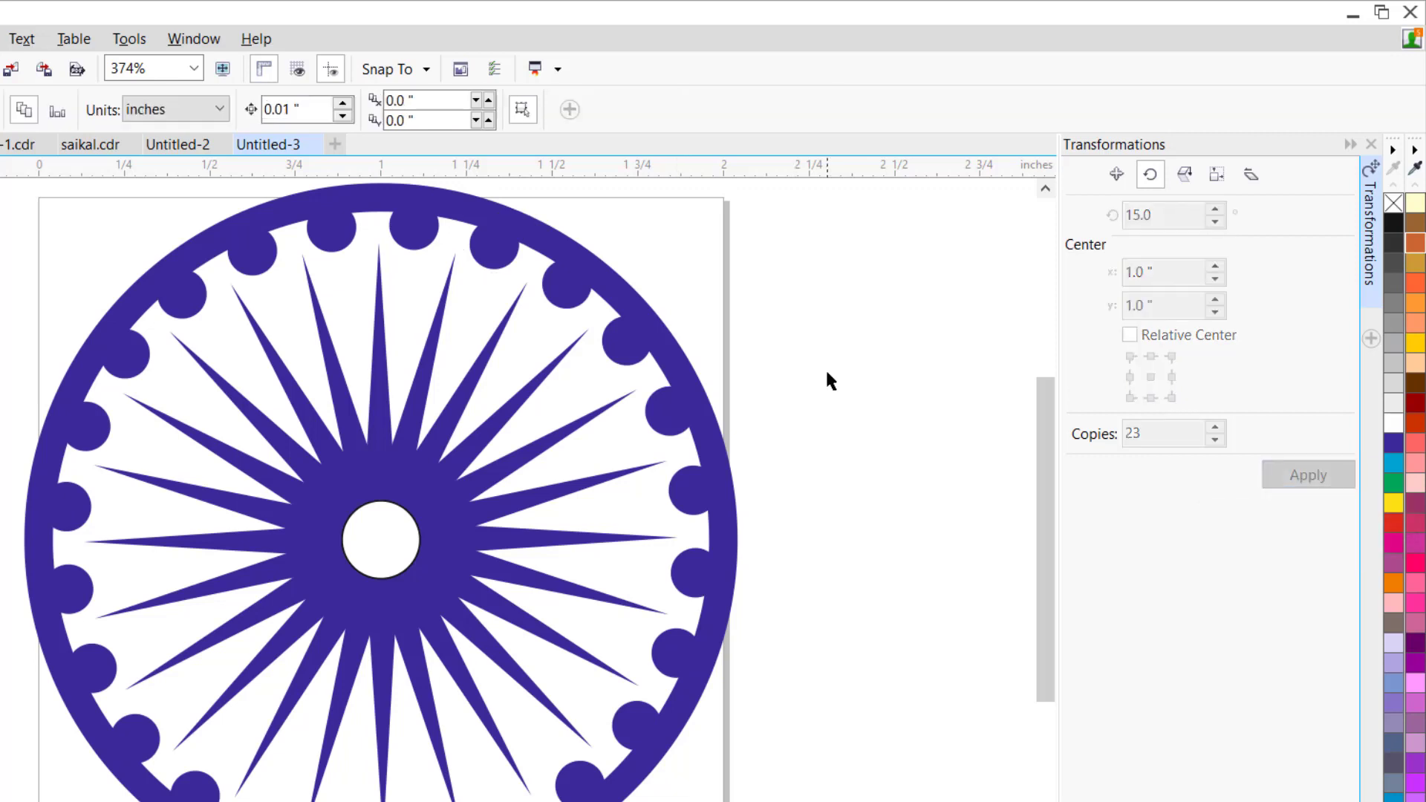
- Remove the outline from the small circle at the wheel's center
click(374, 543)
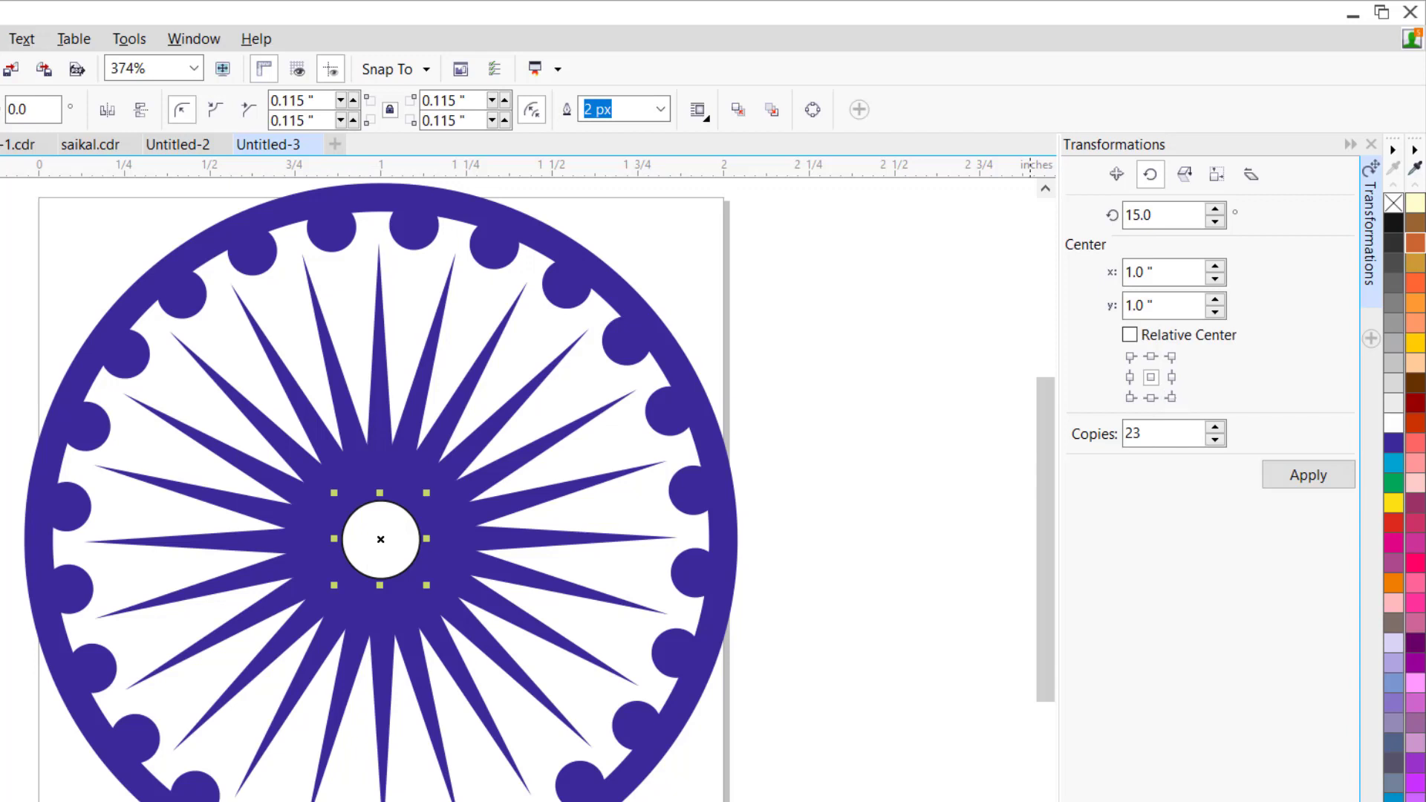
right_click(1393, 202)
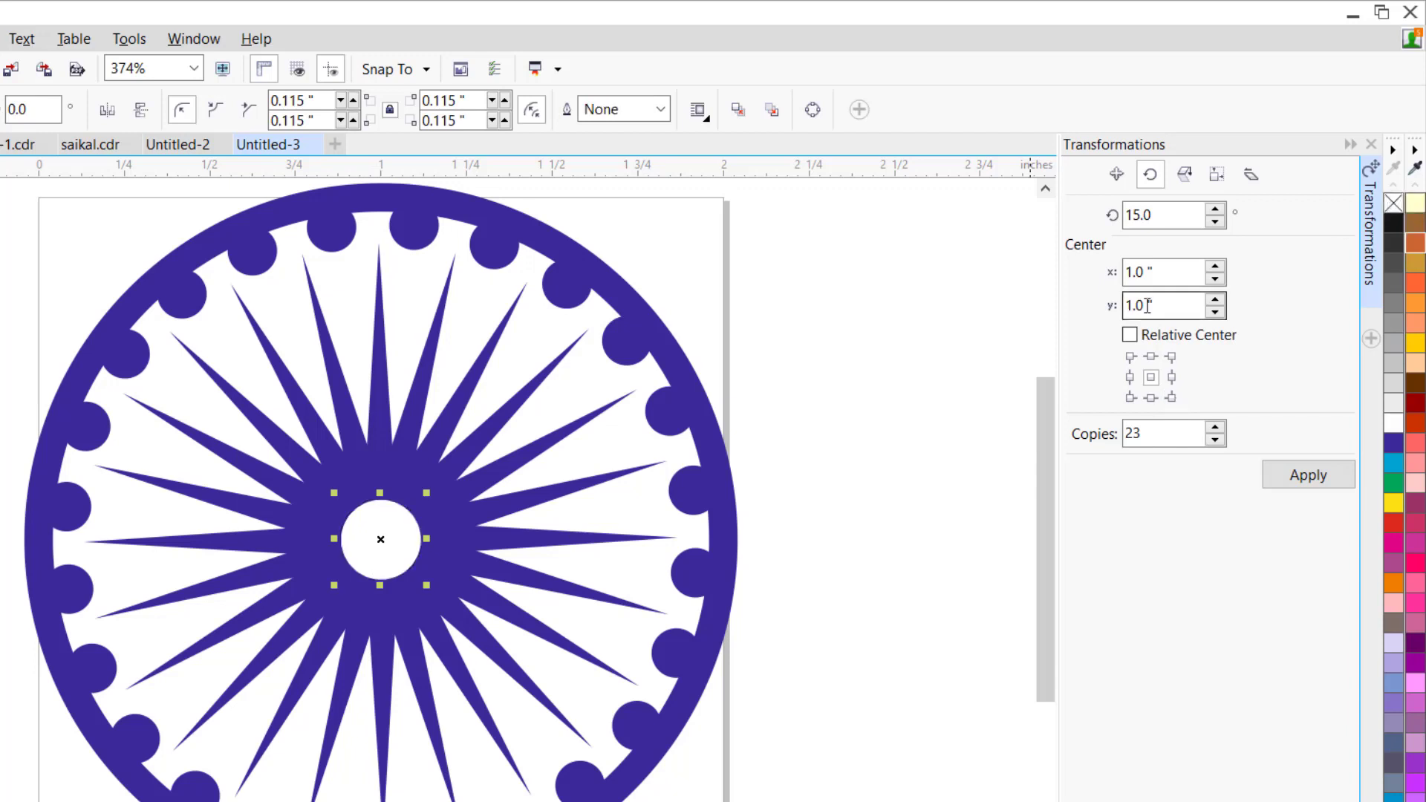
click(982, 399)
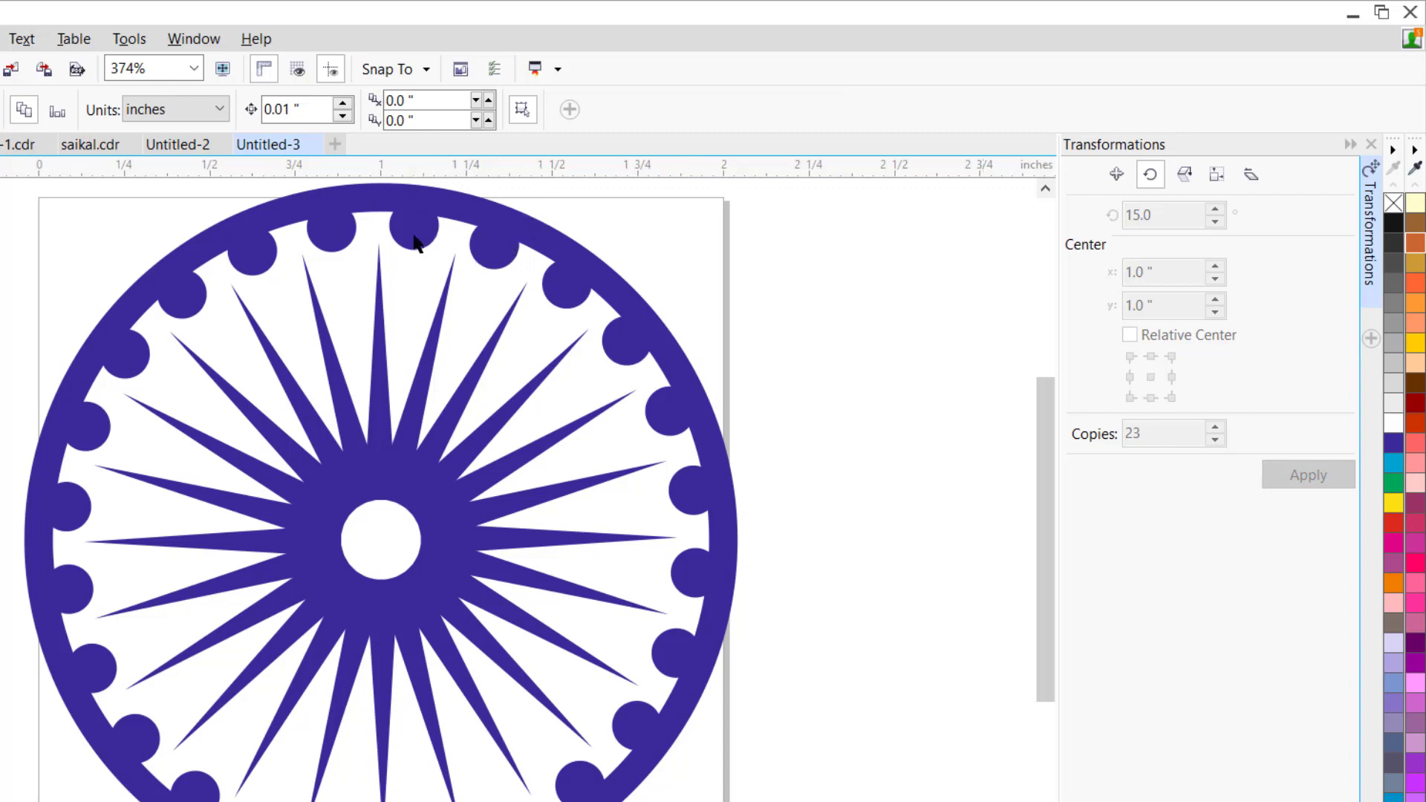
- Scale the outer ring down about its center to about 1.95 inches in diameter, closer to the rim circles
click(460, 214)
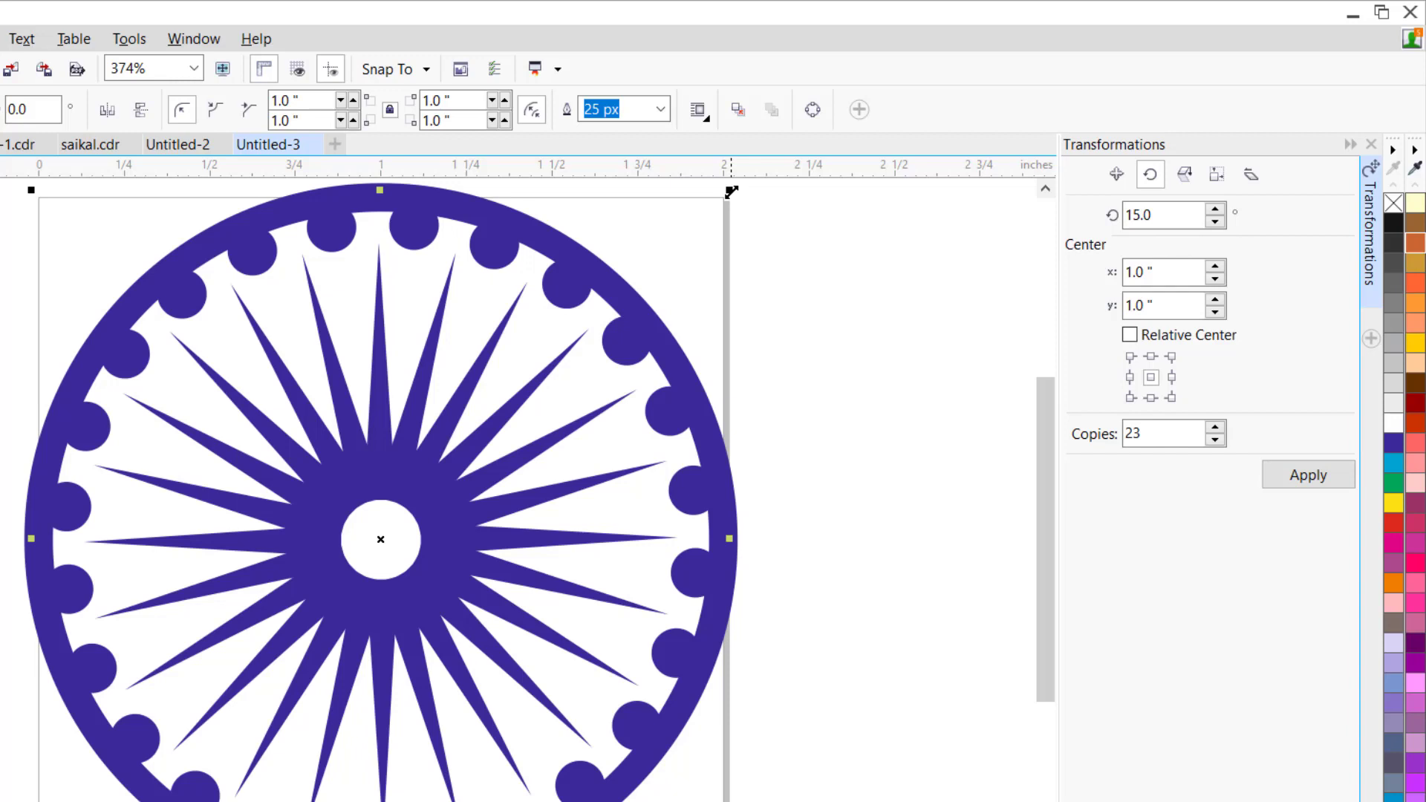
drag(732, 192, 723, 200)
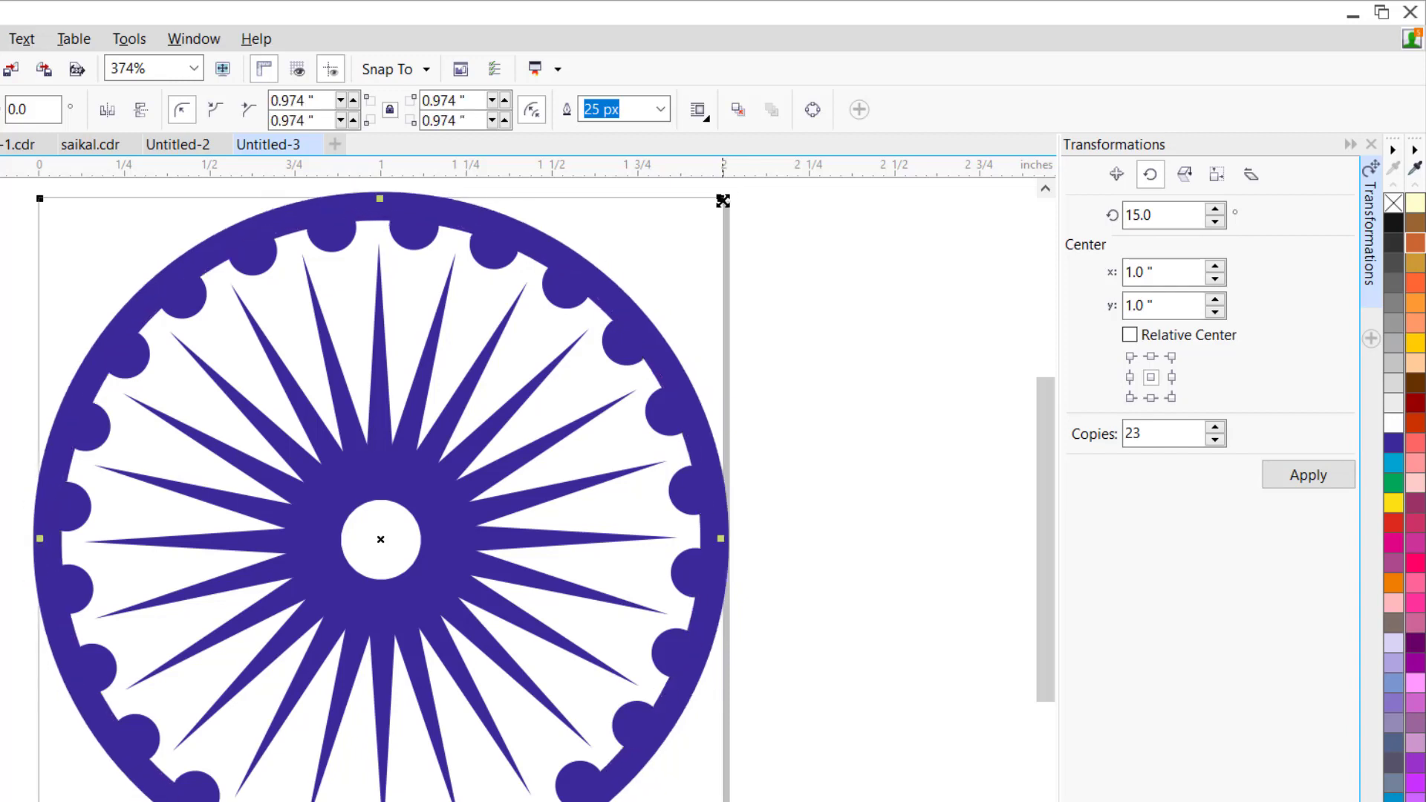
click(837, 293)
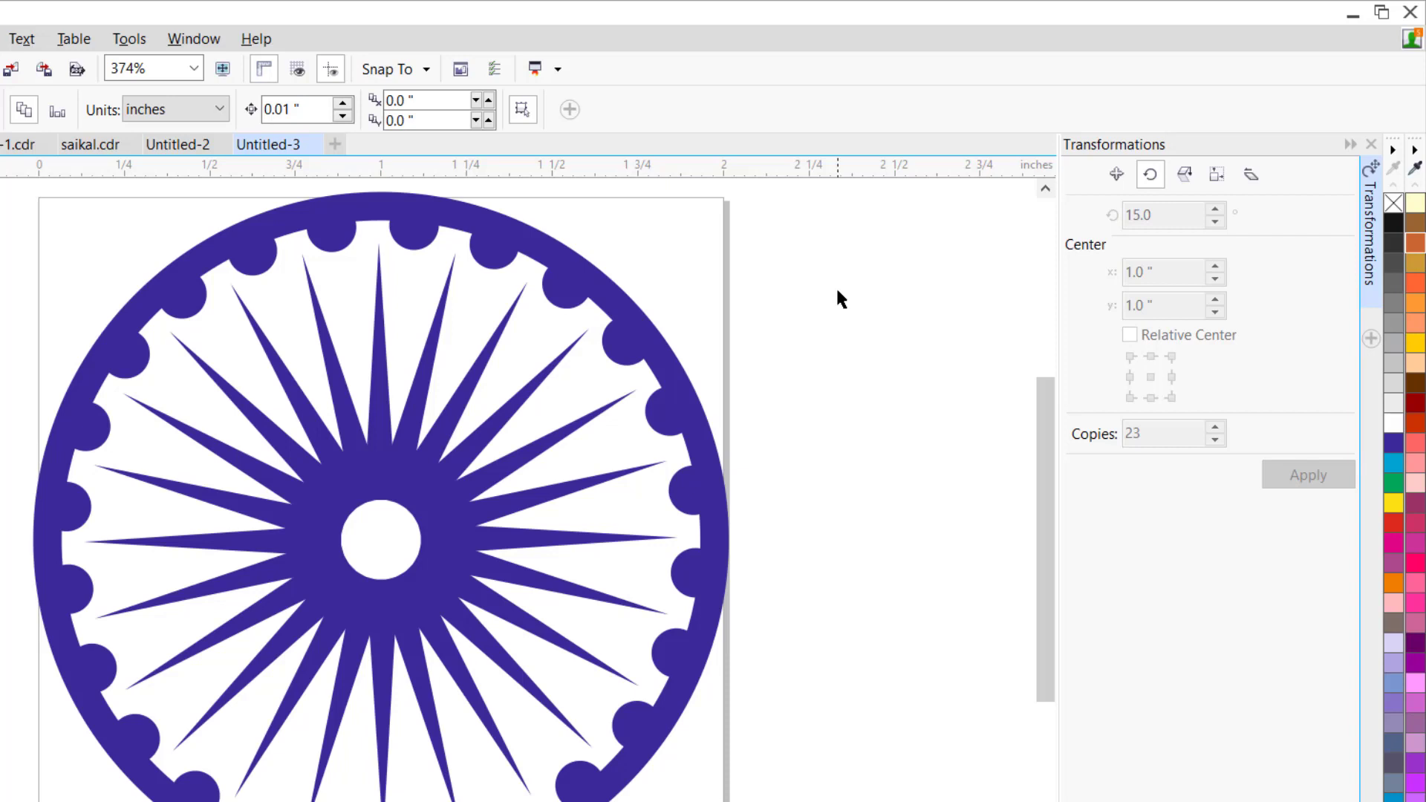
- Group all the wheel's objects and move the group mostly off the page, centered at about X -0.67, Y 1.03 inches
key(ctrl+a)
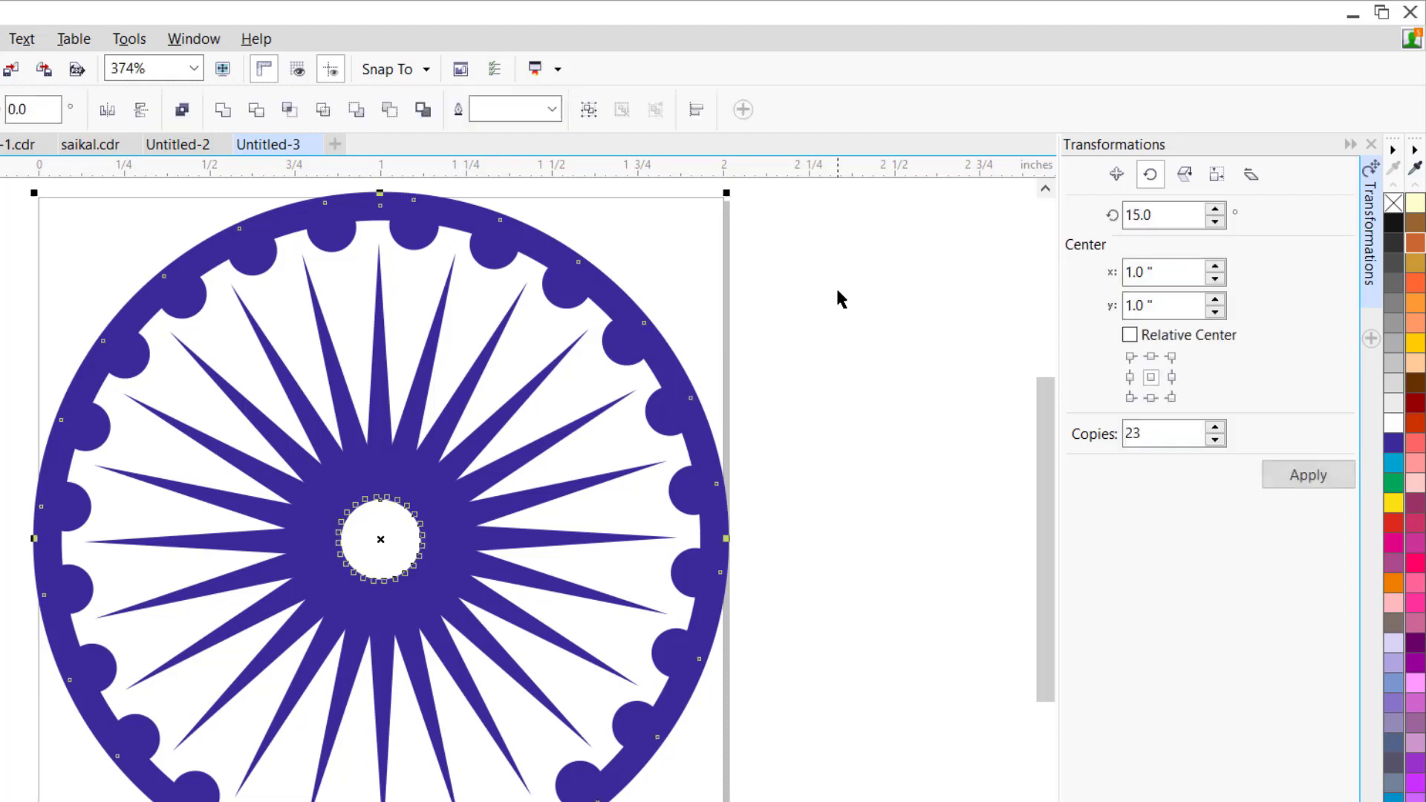
key(ctrl+g)
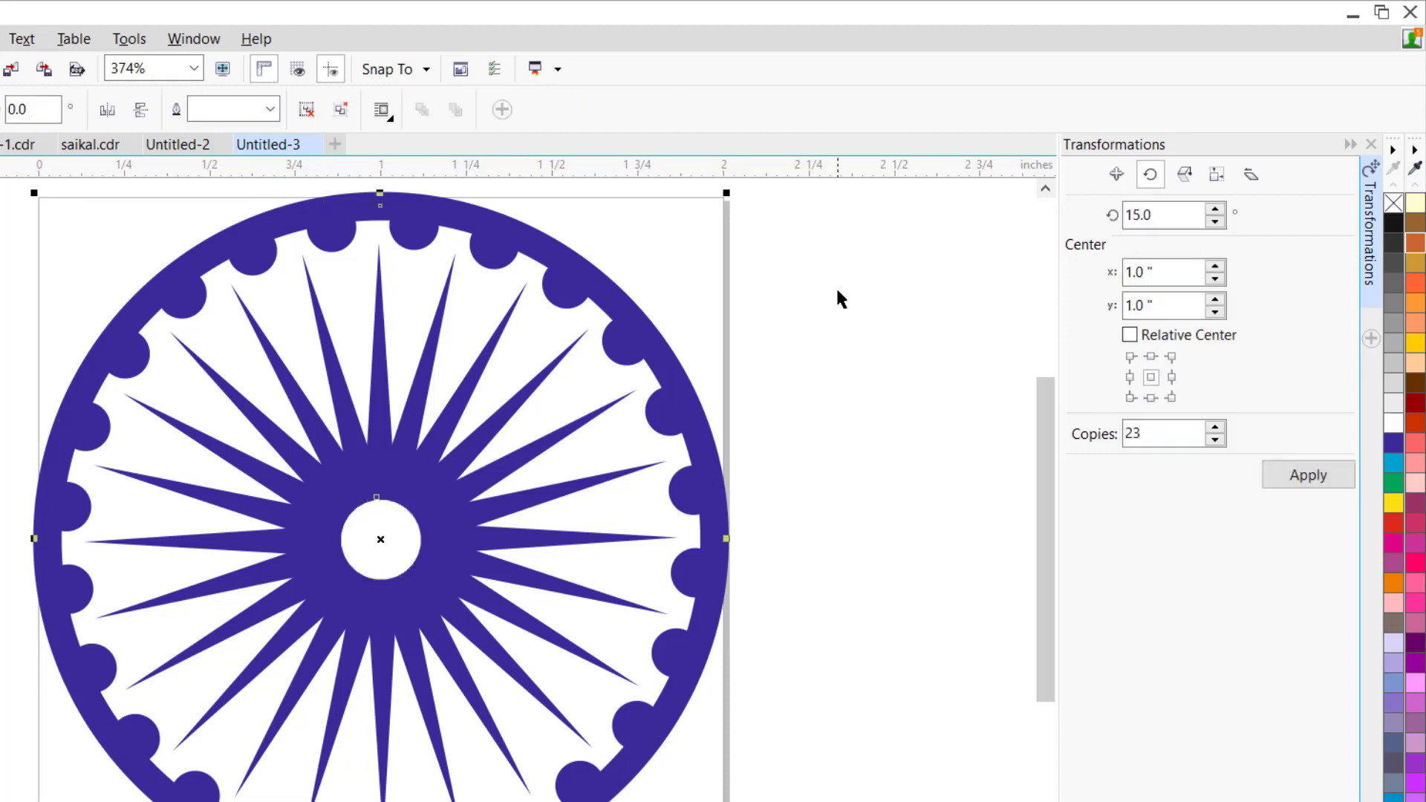
key(Escape)
drag(698, 519, 128, 508)
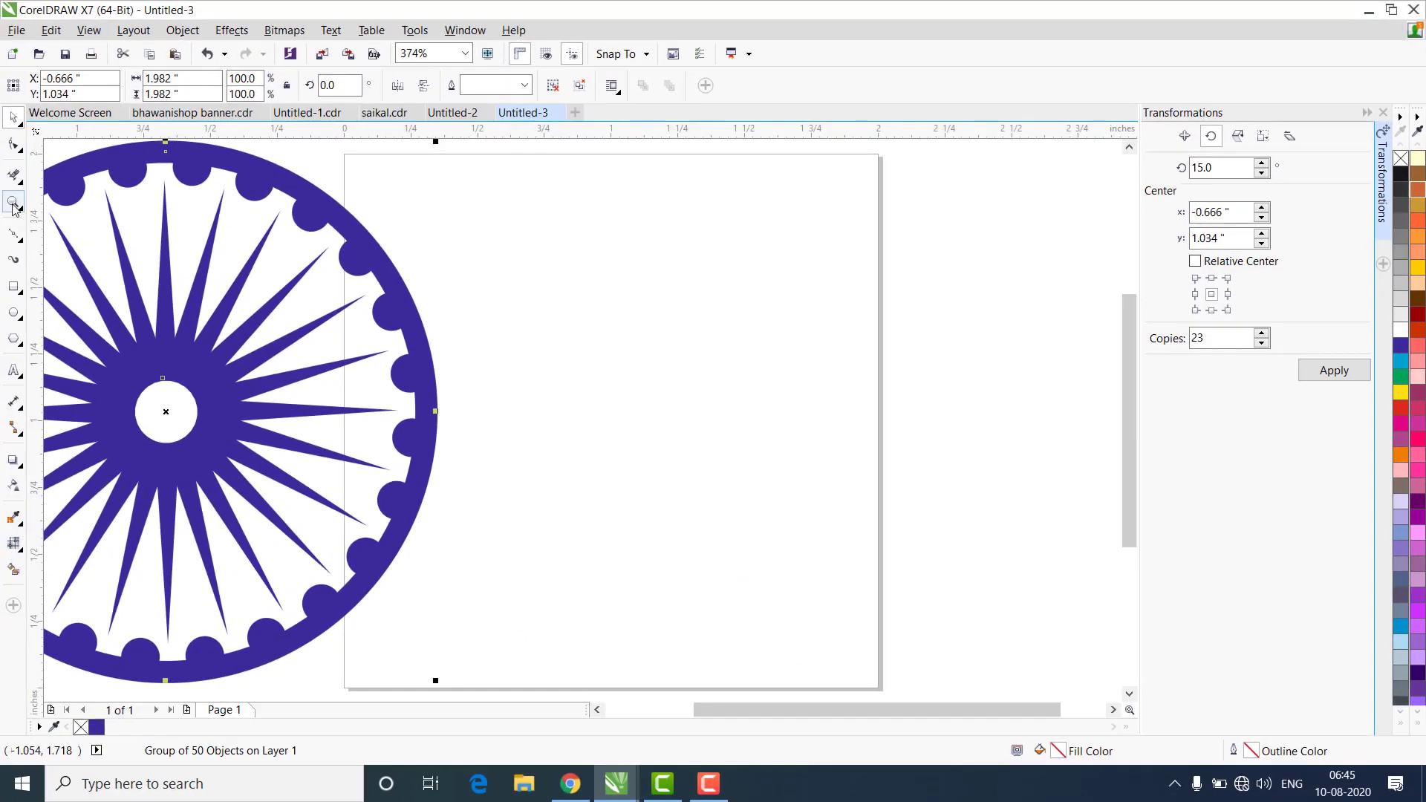
click(13, 203)
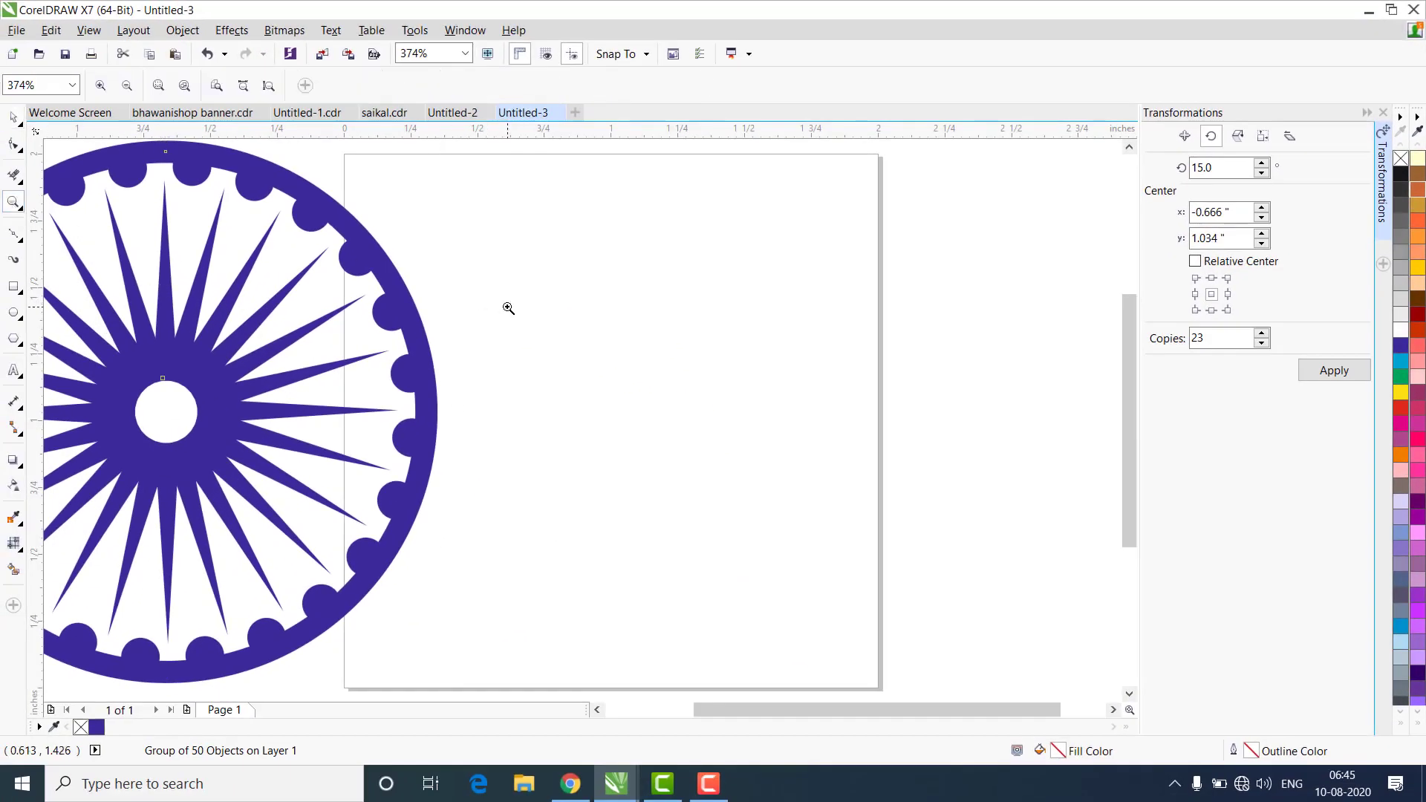
- Draw a rectangle about 3.43 by 2.21 inches, partly overlapping the page, and fill it with red (M 100, Y 100)
right_click(509, 308)
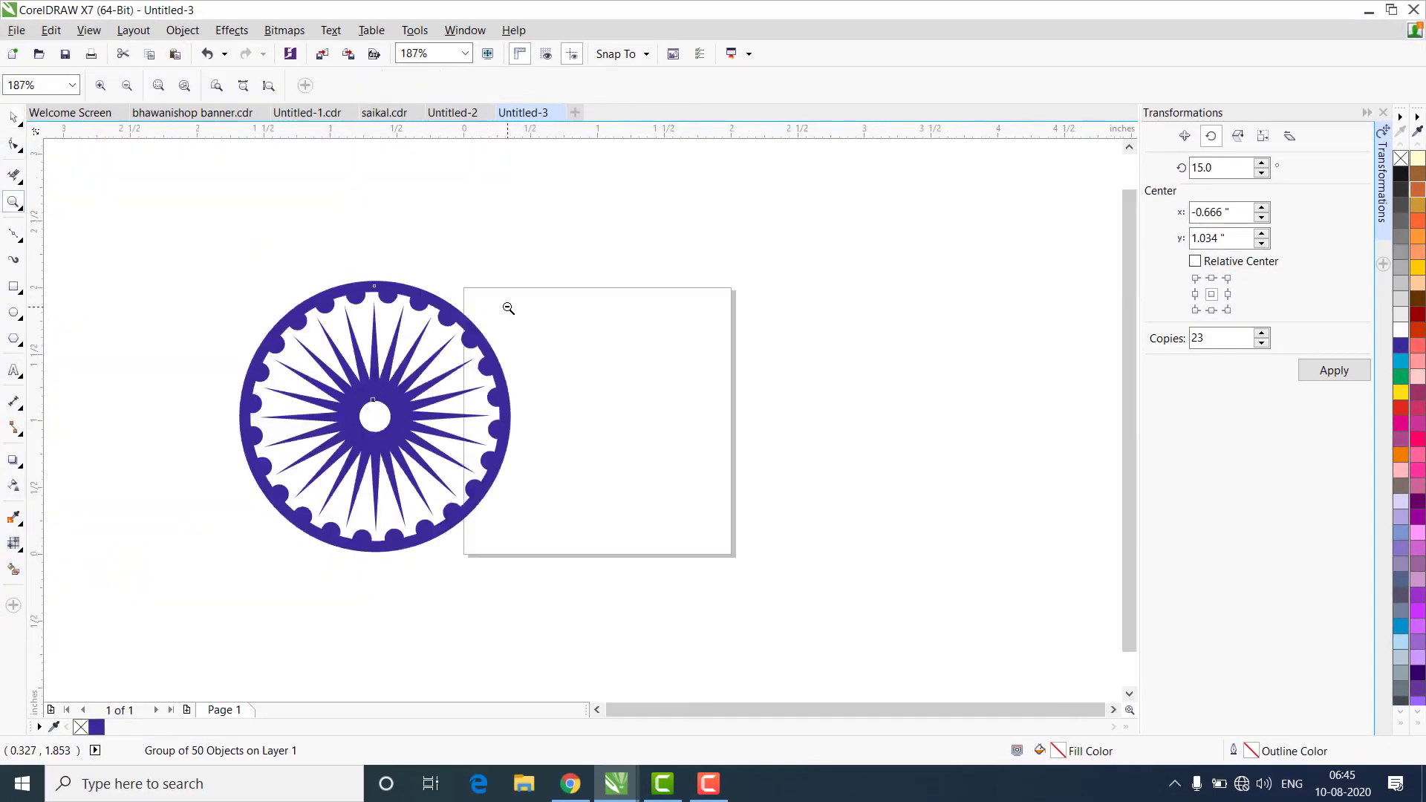
click(12, 117)
click(93, 190)
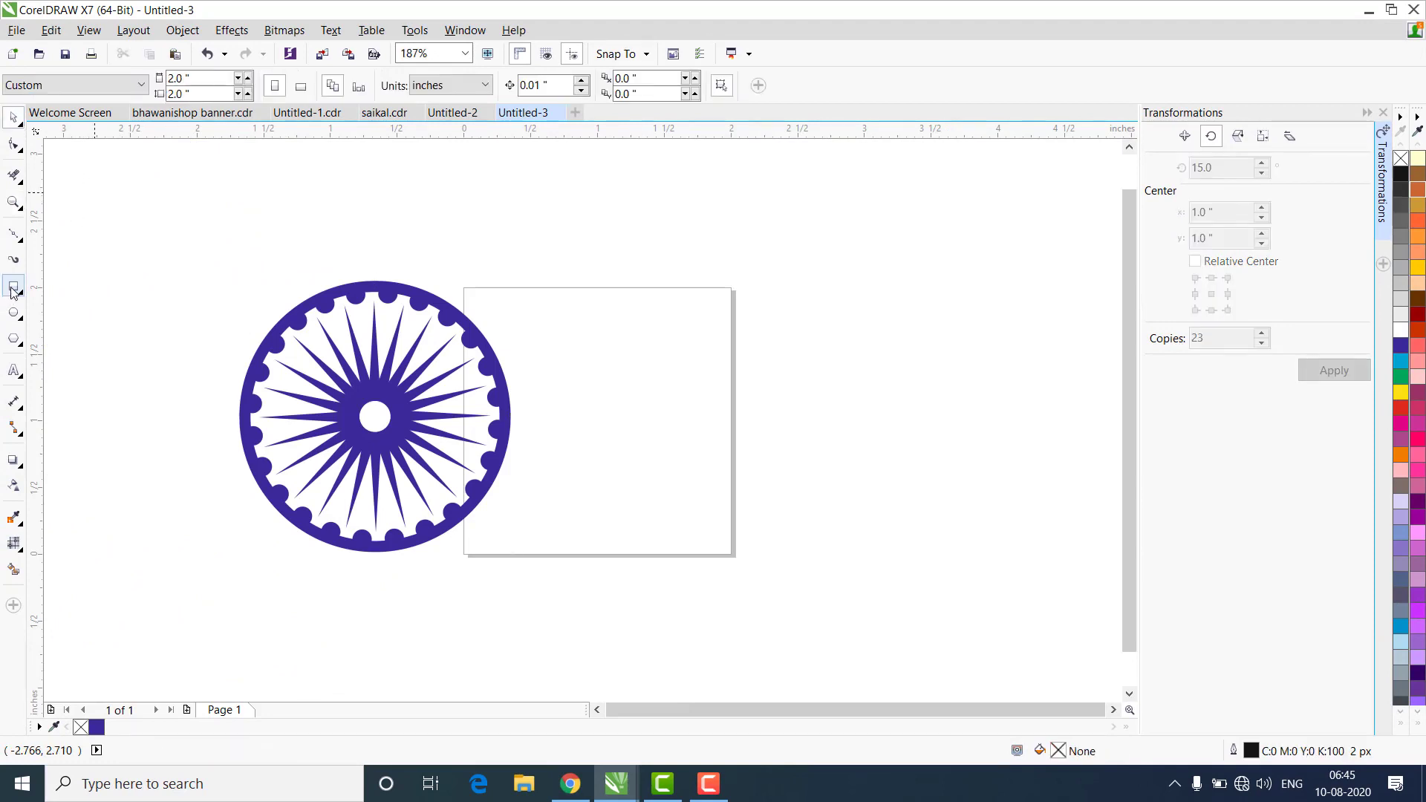
click(12, 286)
click(625, 308)
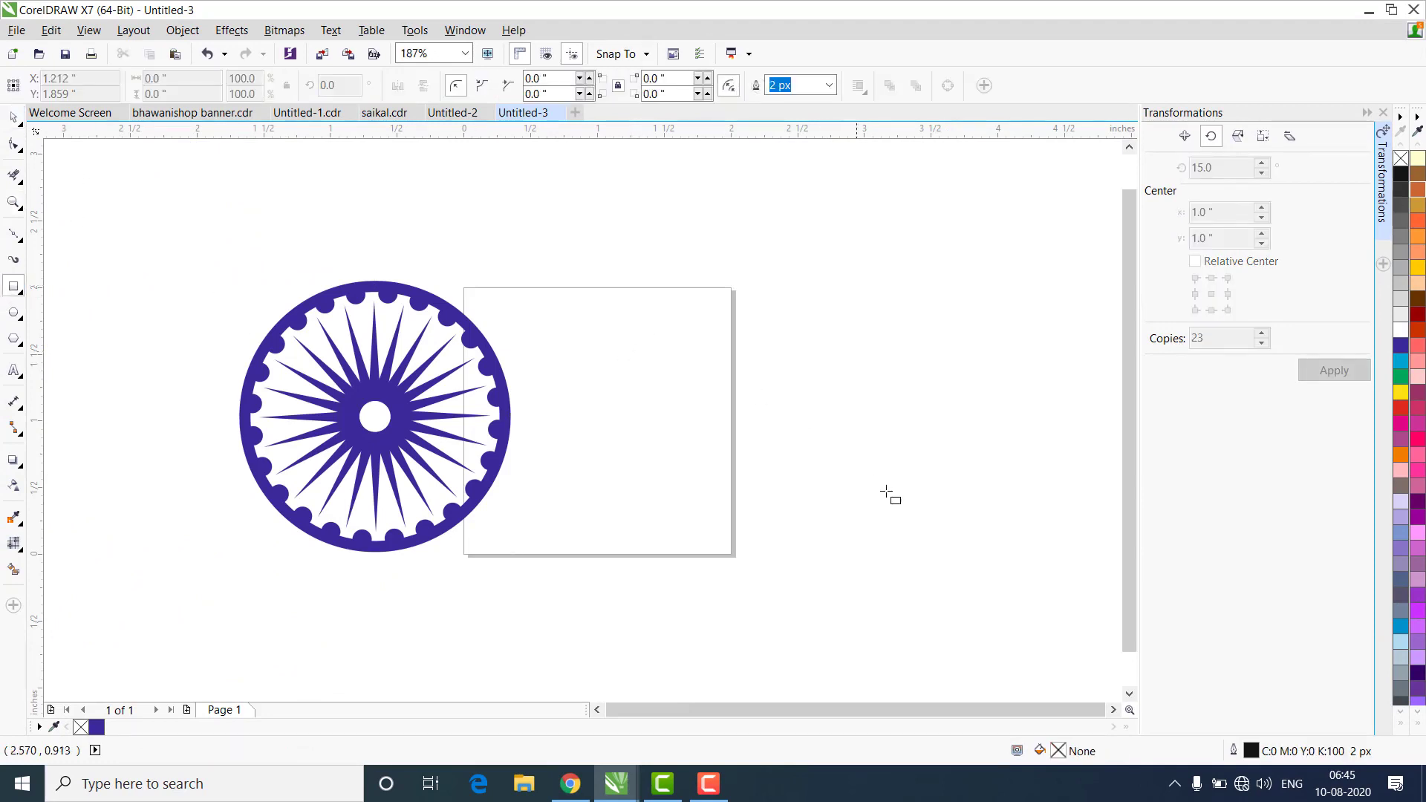
drag(561, 292, 1019, 585)
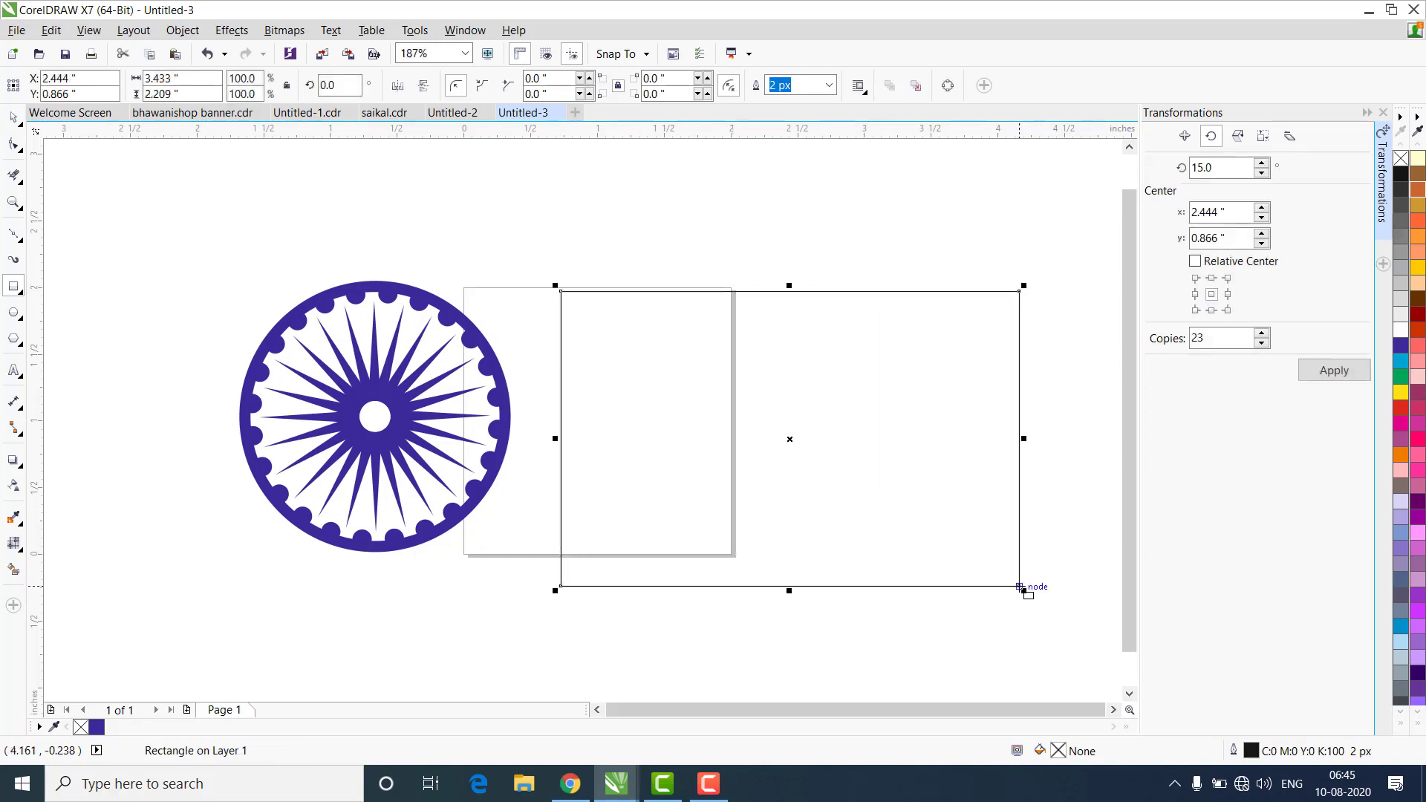
click(1401, 411)
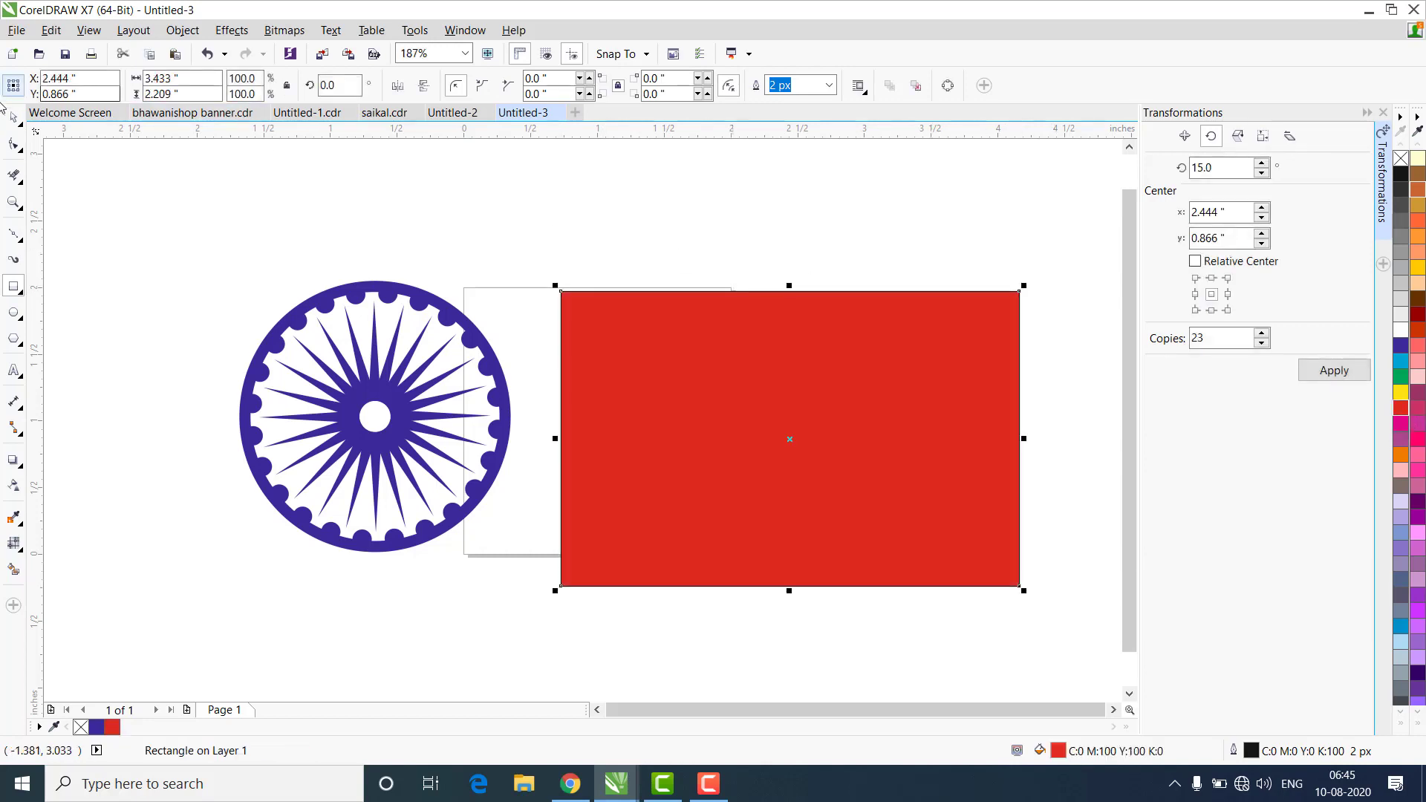
- Move the wheel group onto the red rectangle and bring it to the front of the layer
click(223, 203)
click(372, 392)
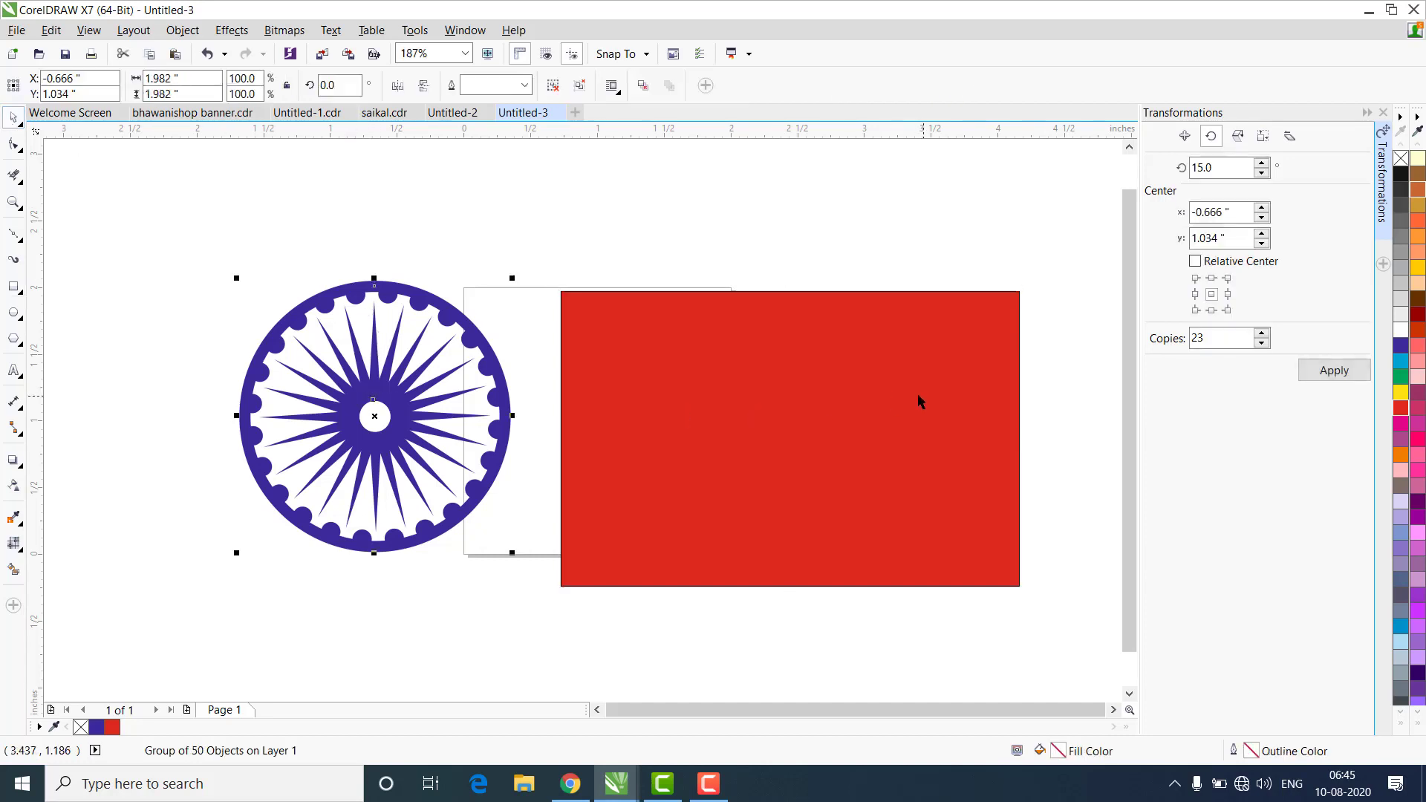
drag(387, 427, 752, 444)
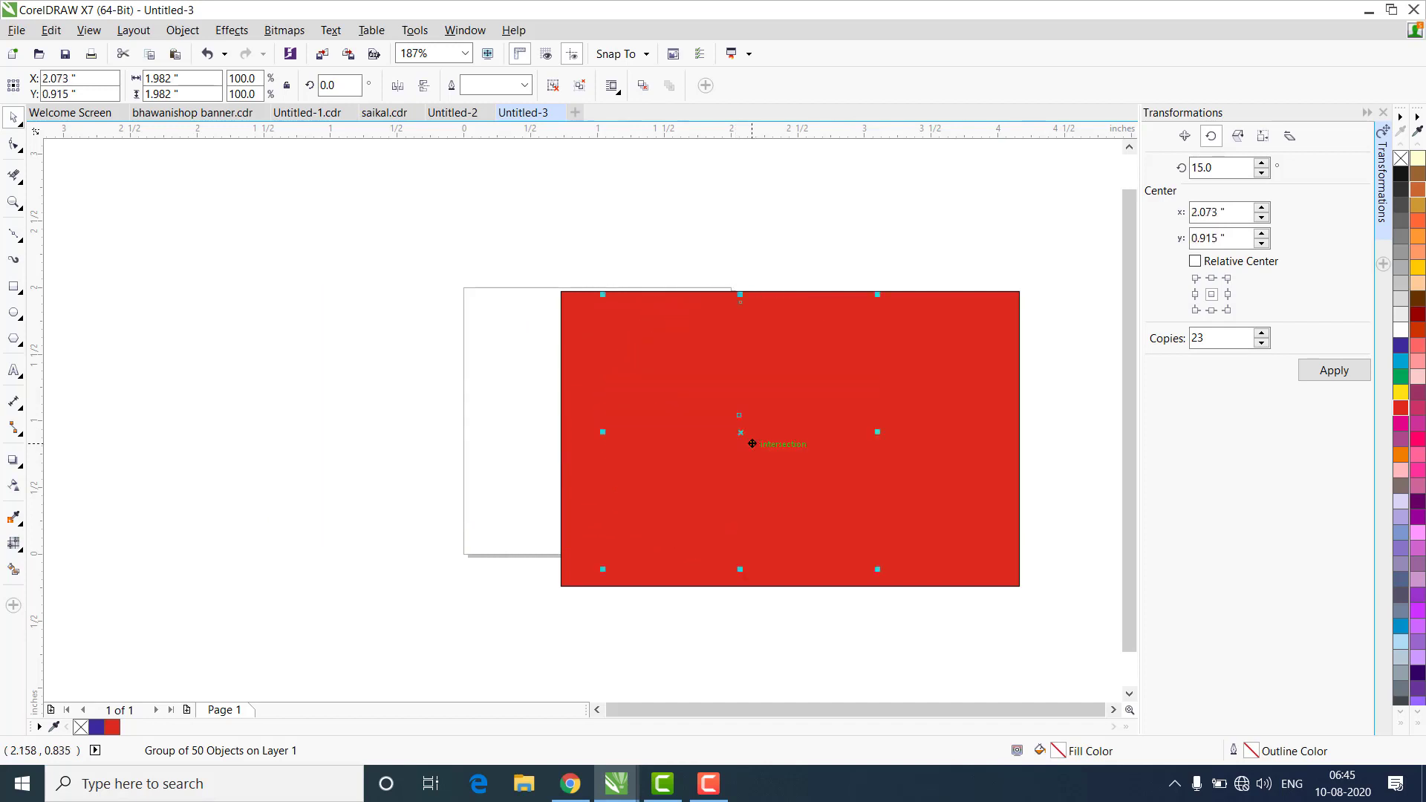
key(Page_Up)
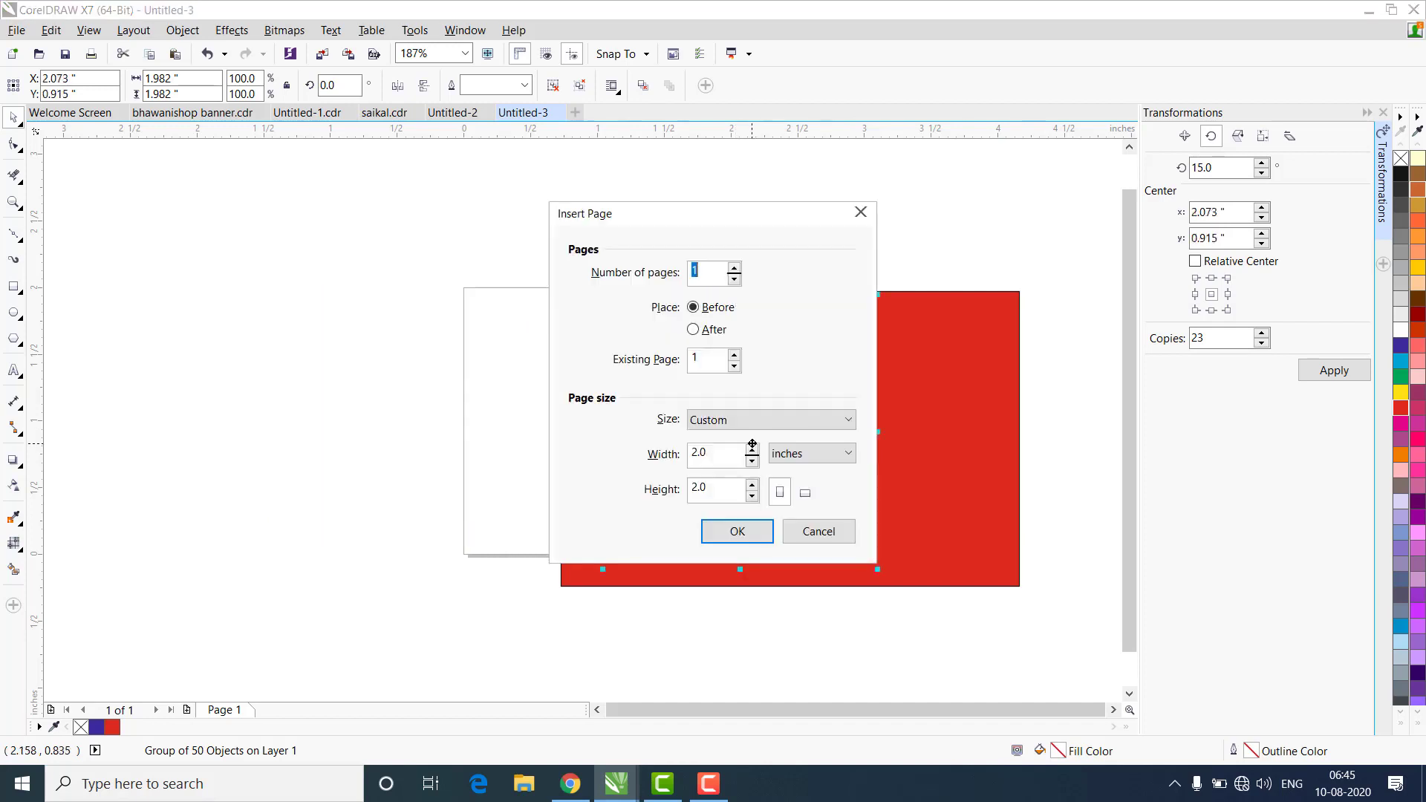
click(818, 531)
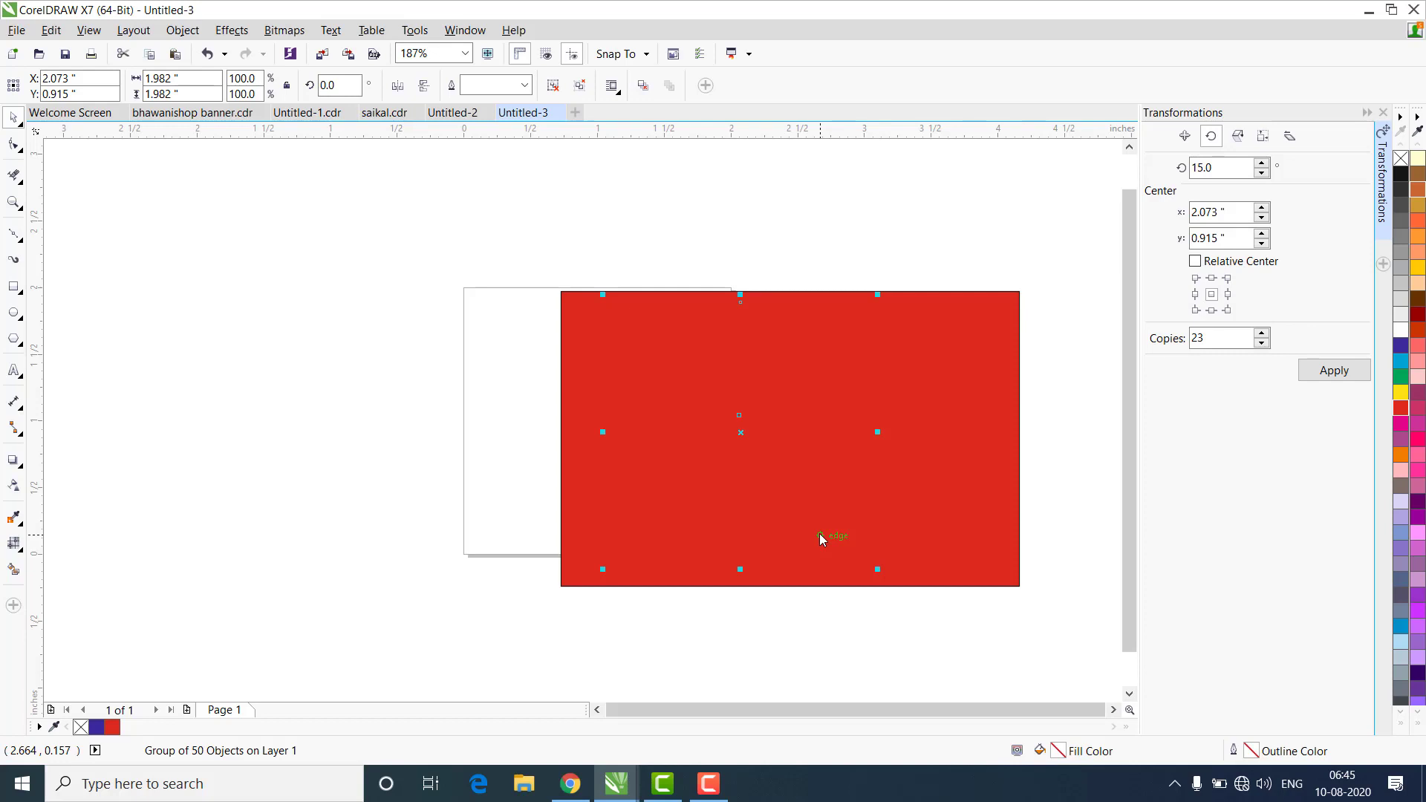
key(shift+Page_Up)
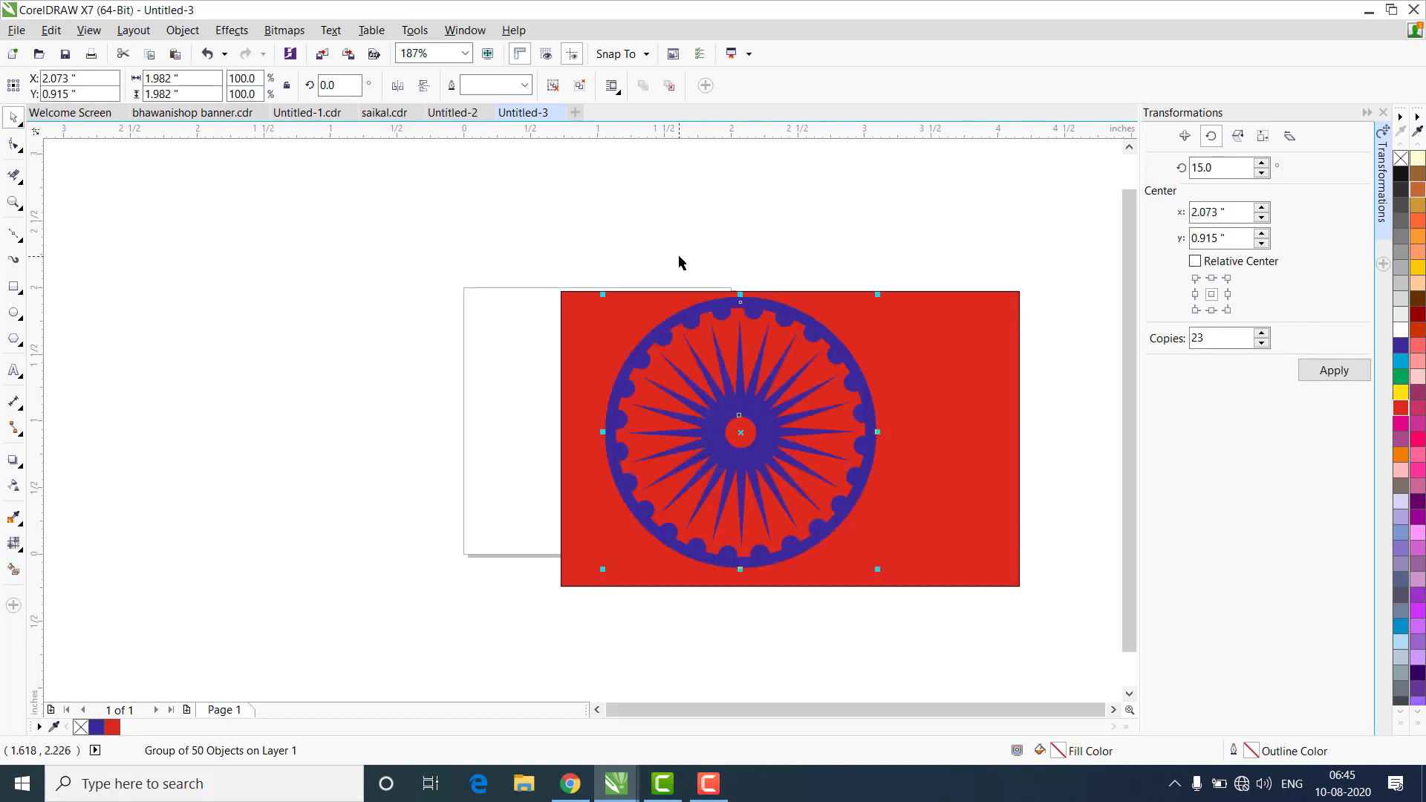
key(Escape)
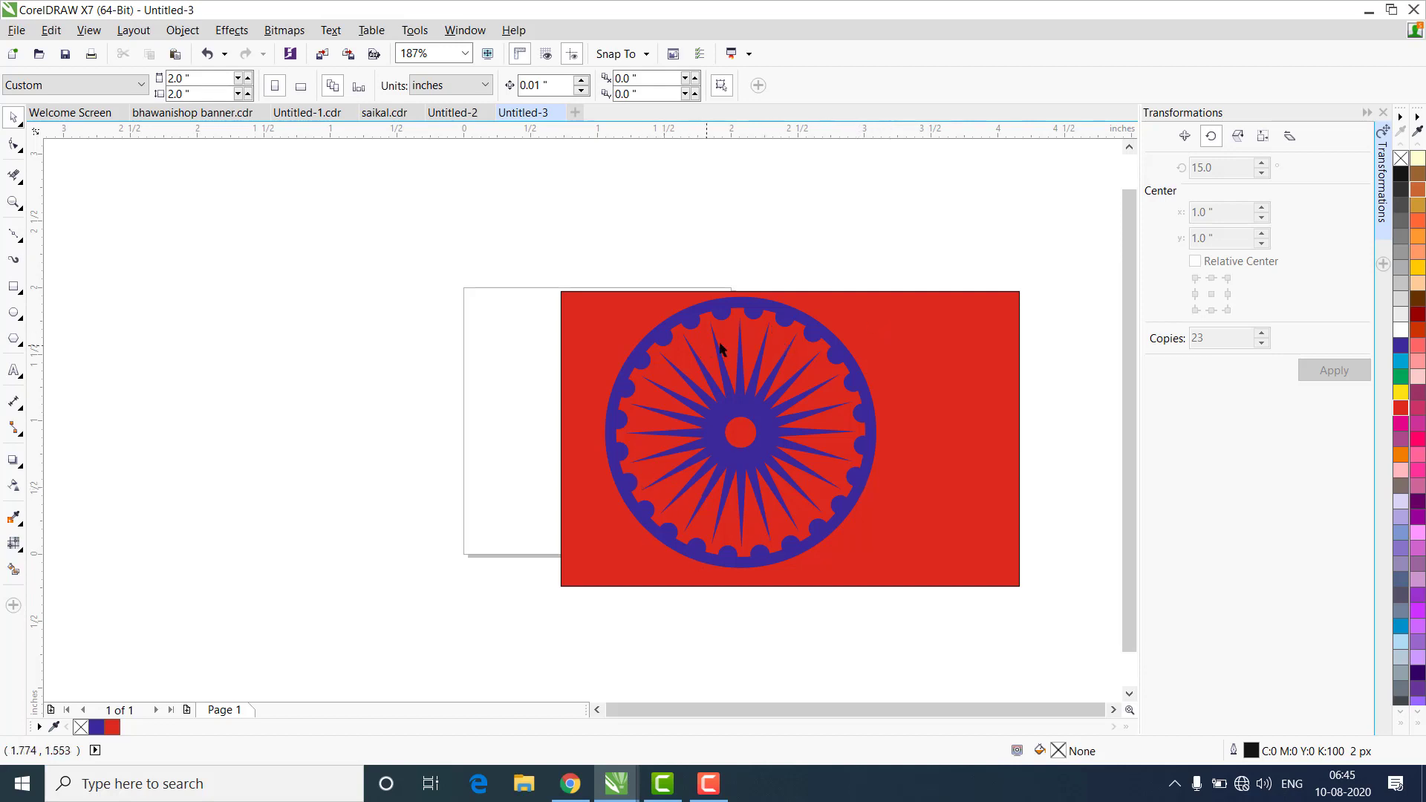
- Clear the page by moving the wheel group off its left side, to about X -1.39, Y 0.88 inches, and the red rectangle off its right side
drag(727, 419, 339, 418)
click(727, 428)
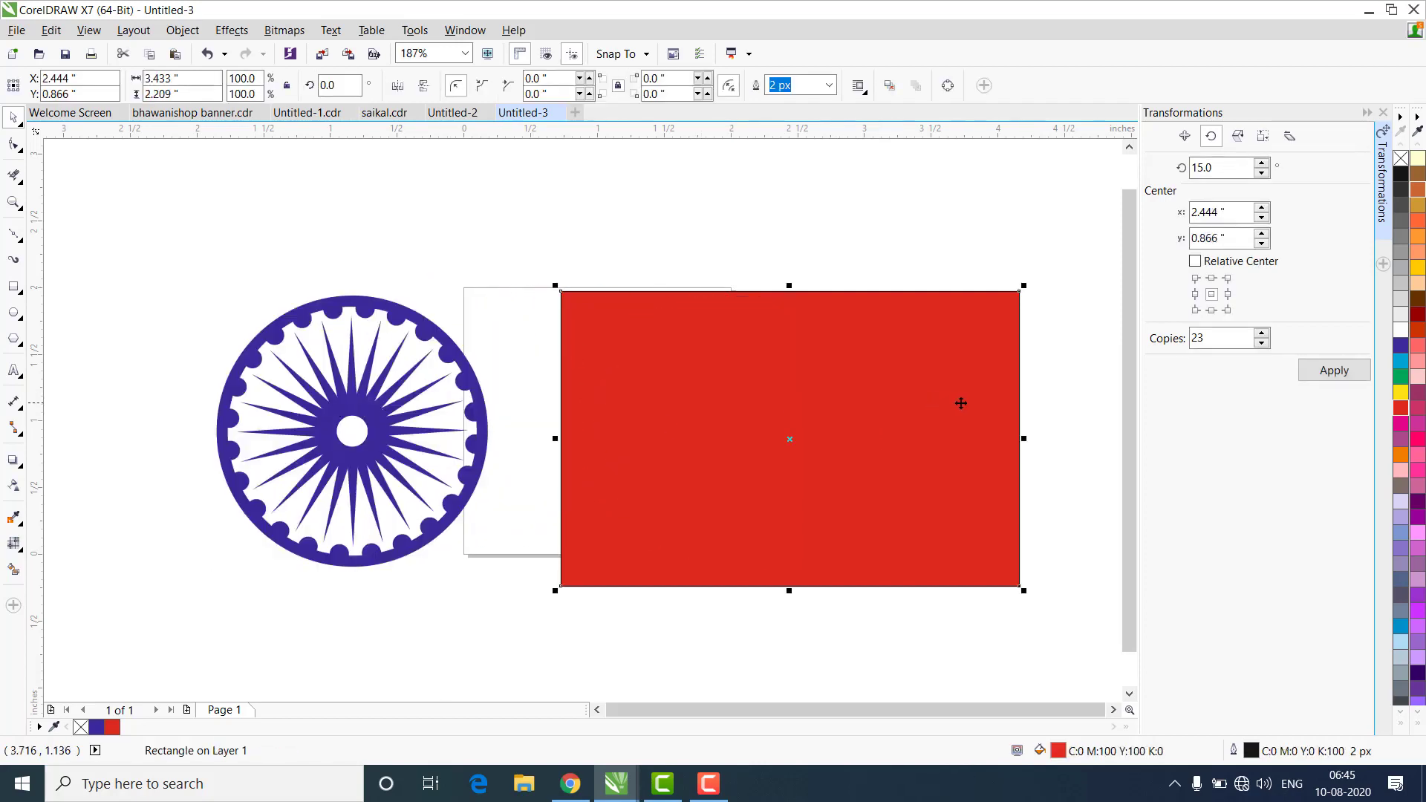
drag(872, 393, 1107, 376)
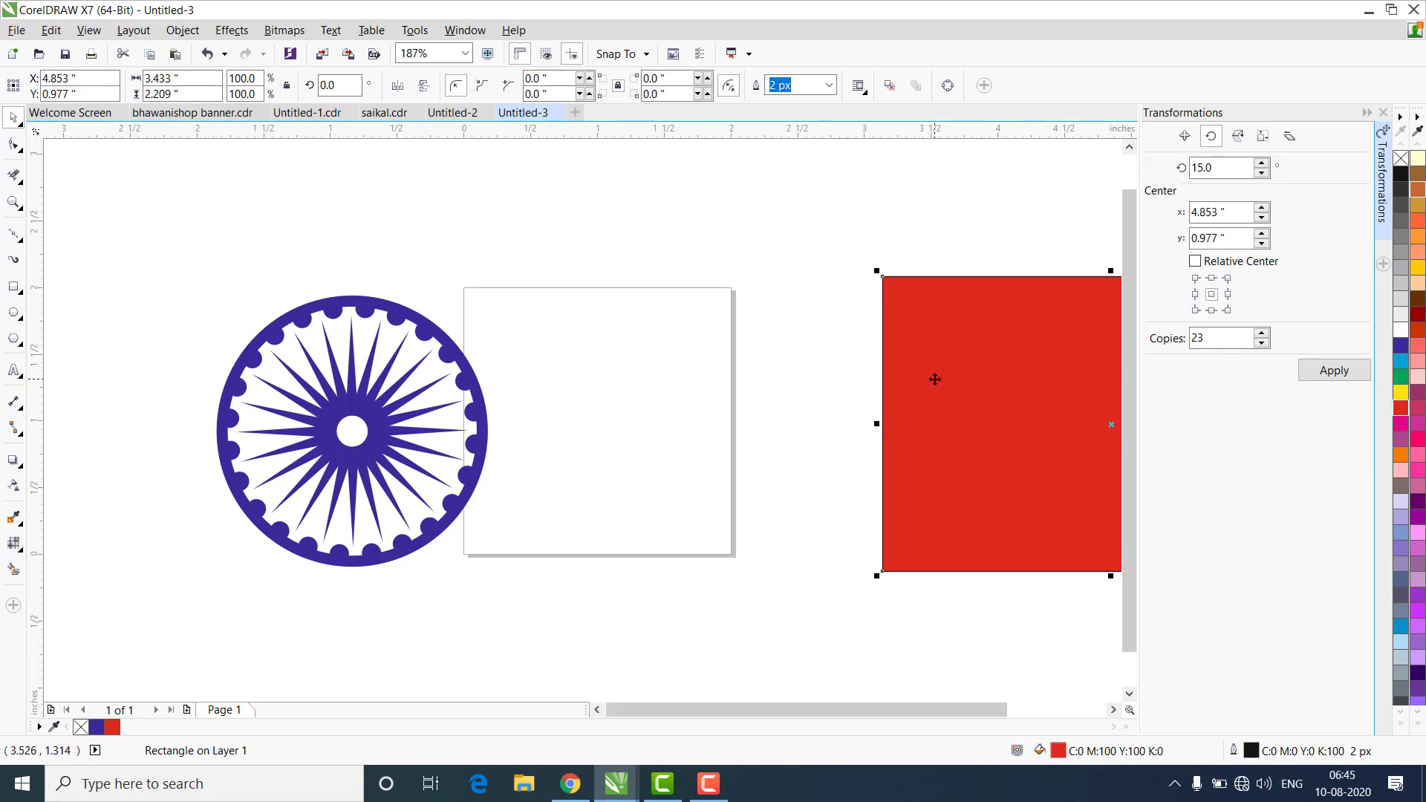
drag(932, 376, 979, 379)
drag(373, 407, 298, 414)
click(704, 379)
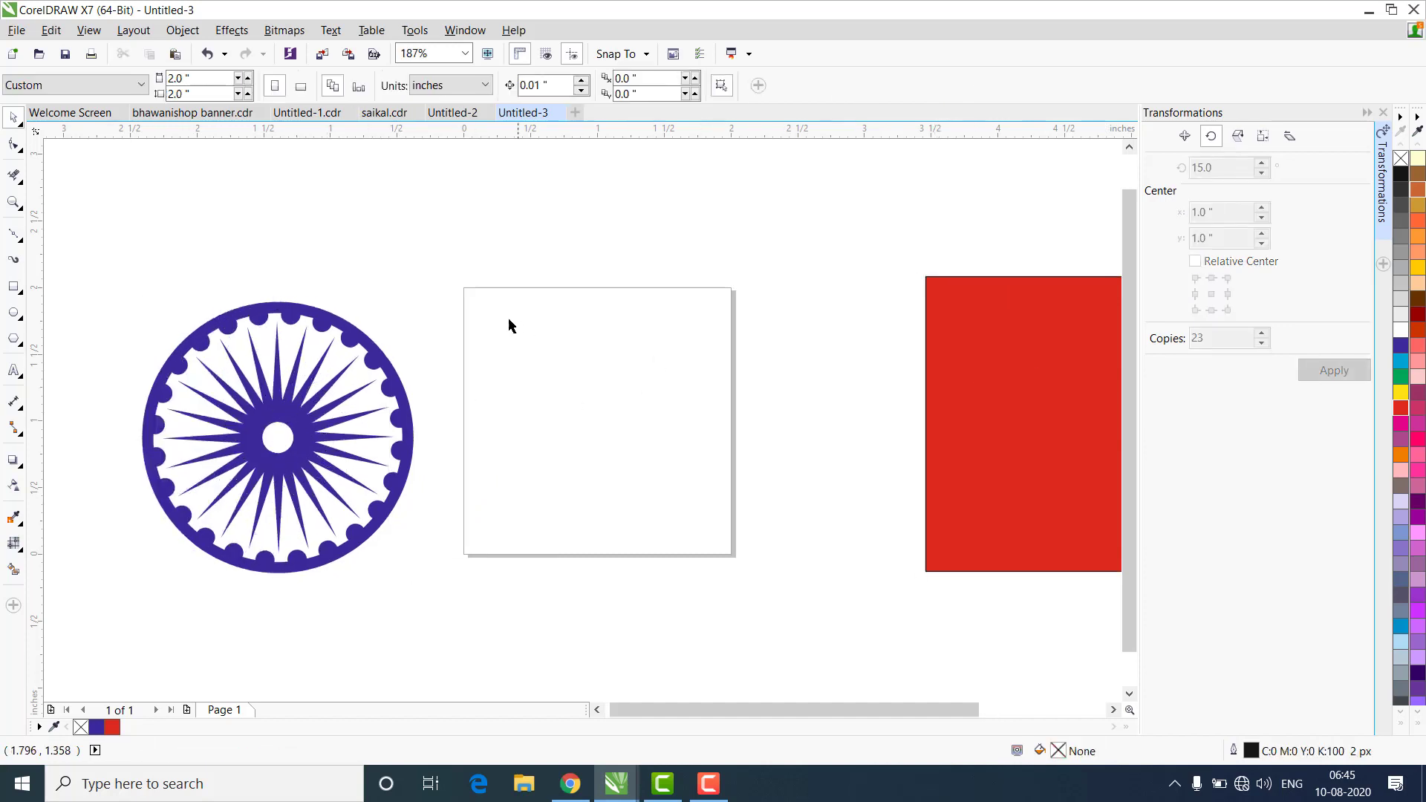
- Create a page-sized 2 by 2 inch rectangle, round its corners to 1.0 inch to form a circle, and make its fill and outline white
double_click(14, 288)
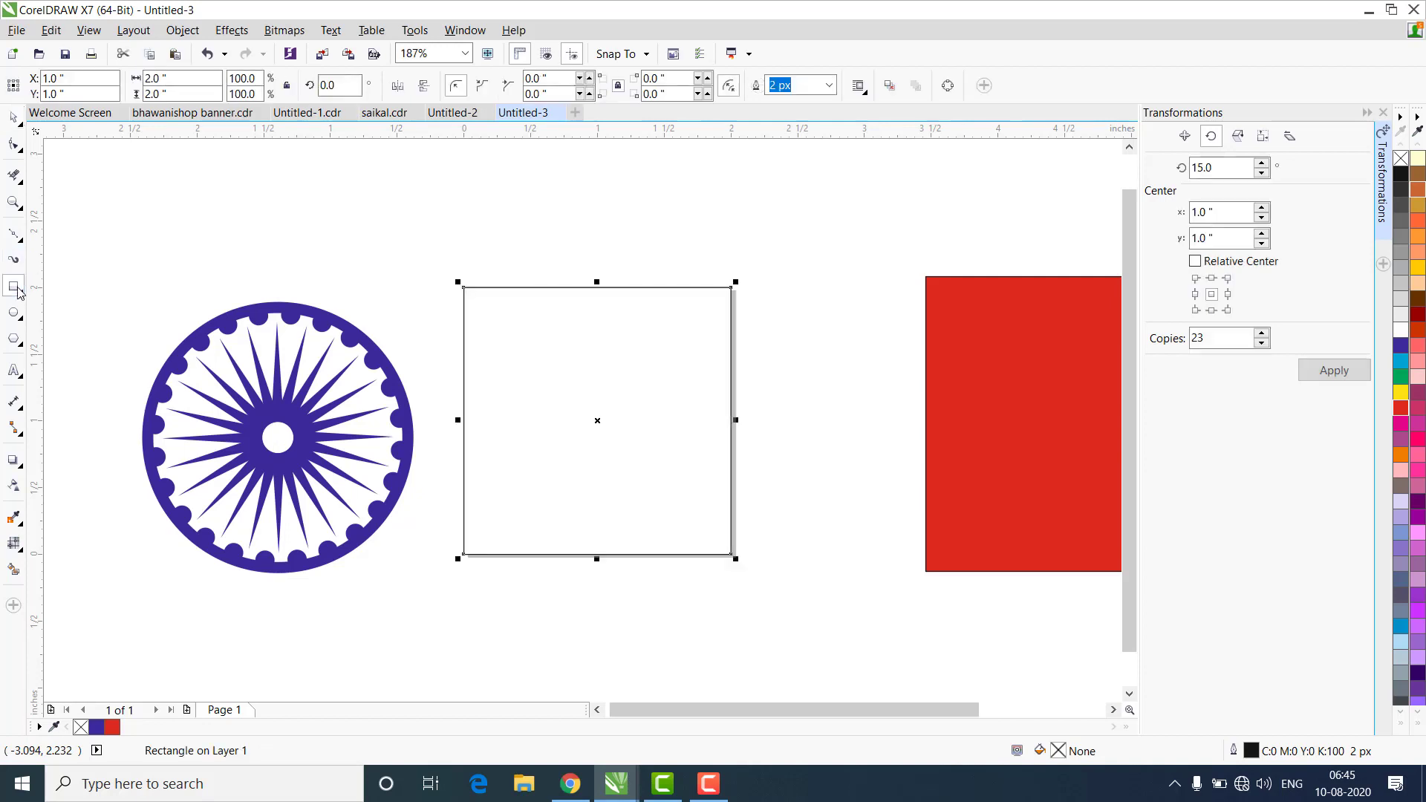
click(13, 146)
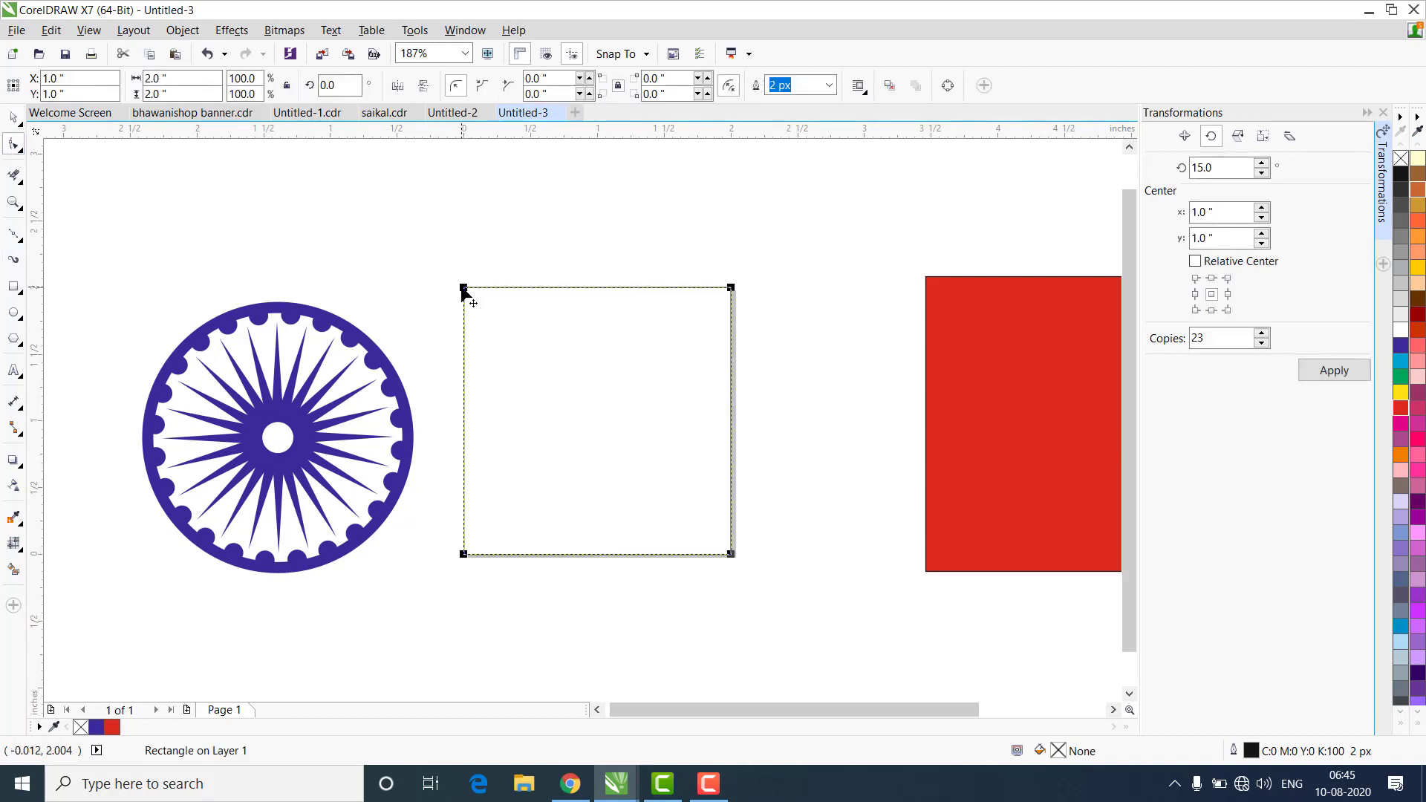
drag(464, 553, 879, 557)
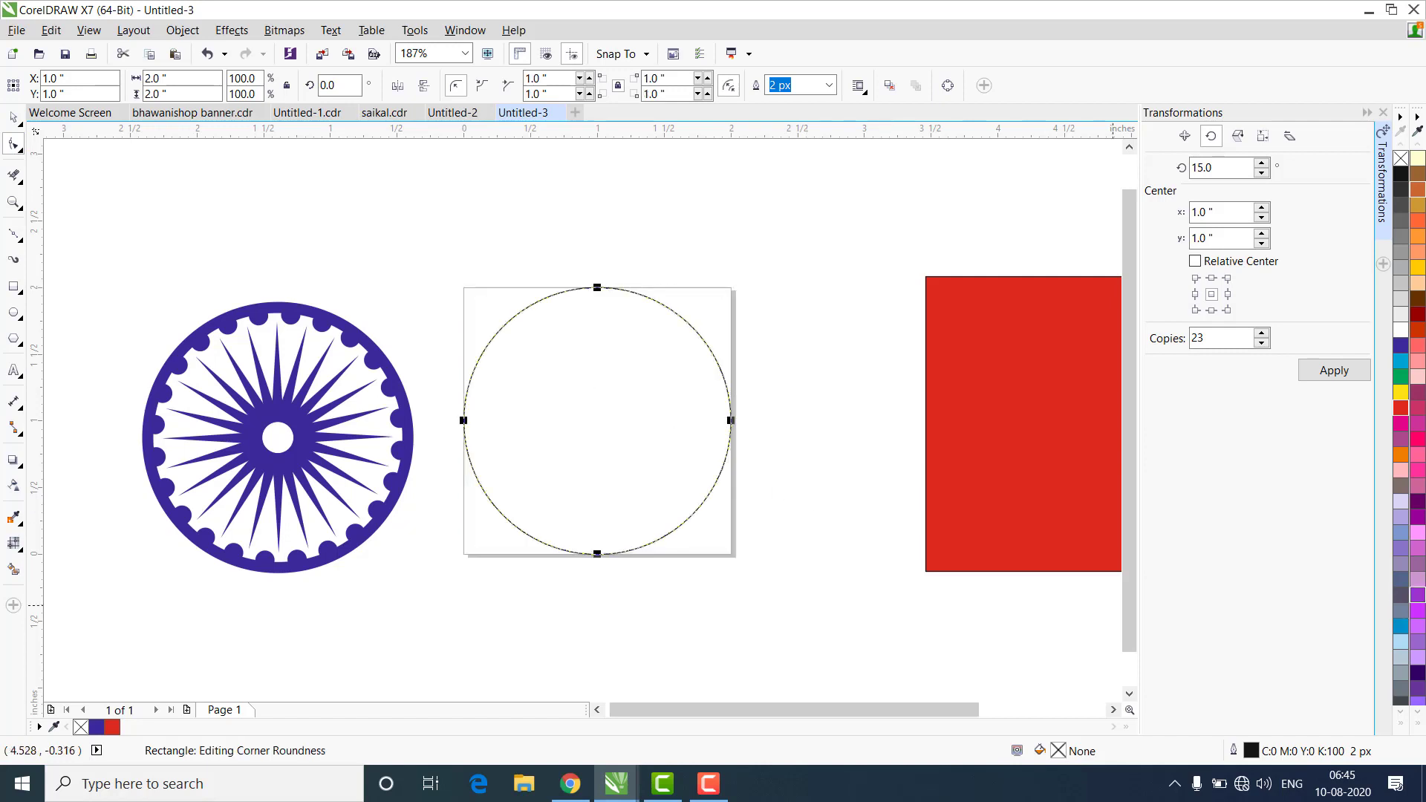
click(1401, 331)
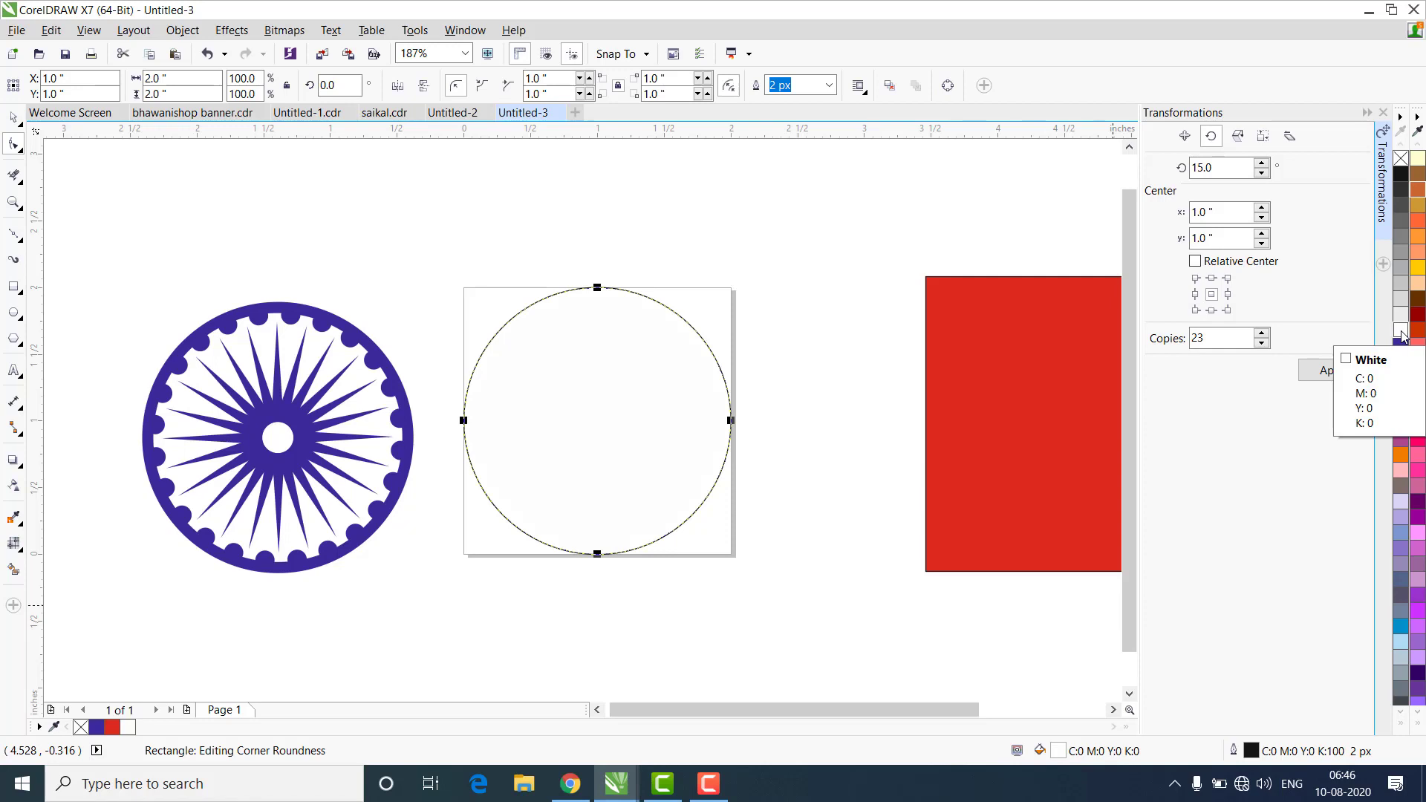
right_click(1400, 335)
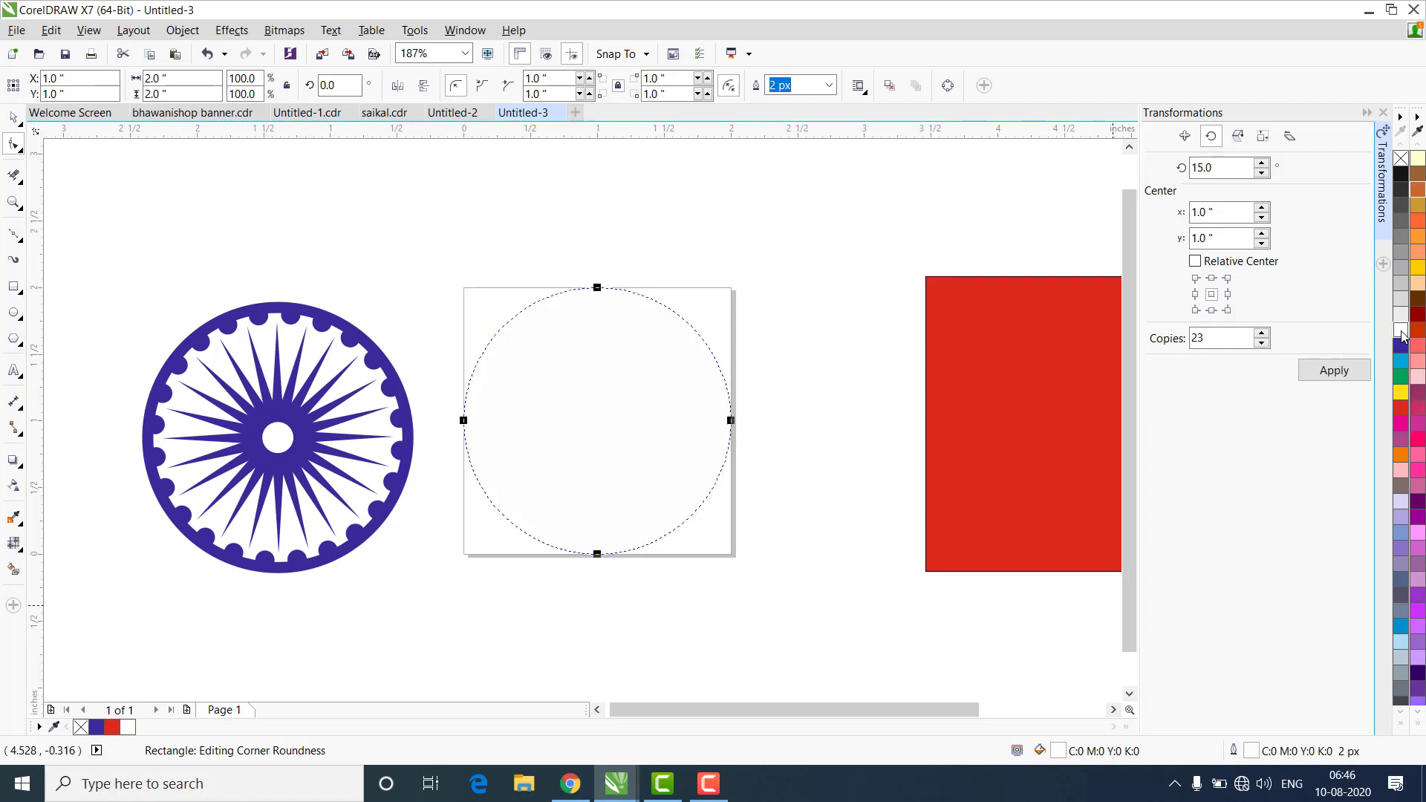
- Center the wheel group on the page and scale it down about its center to about 1.81 inches in diameter
click(14, 117)
click(210, 213)
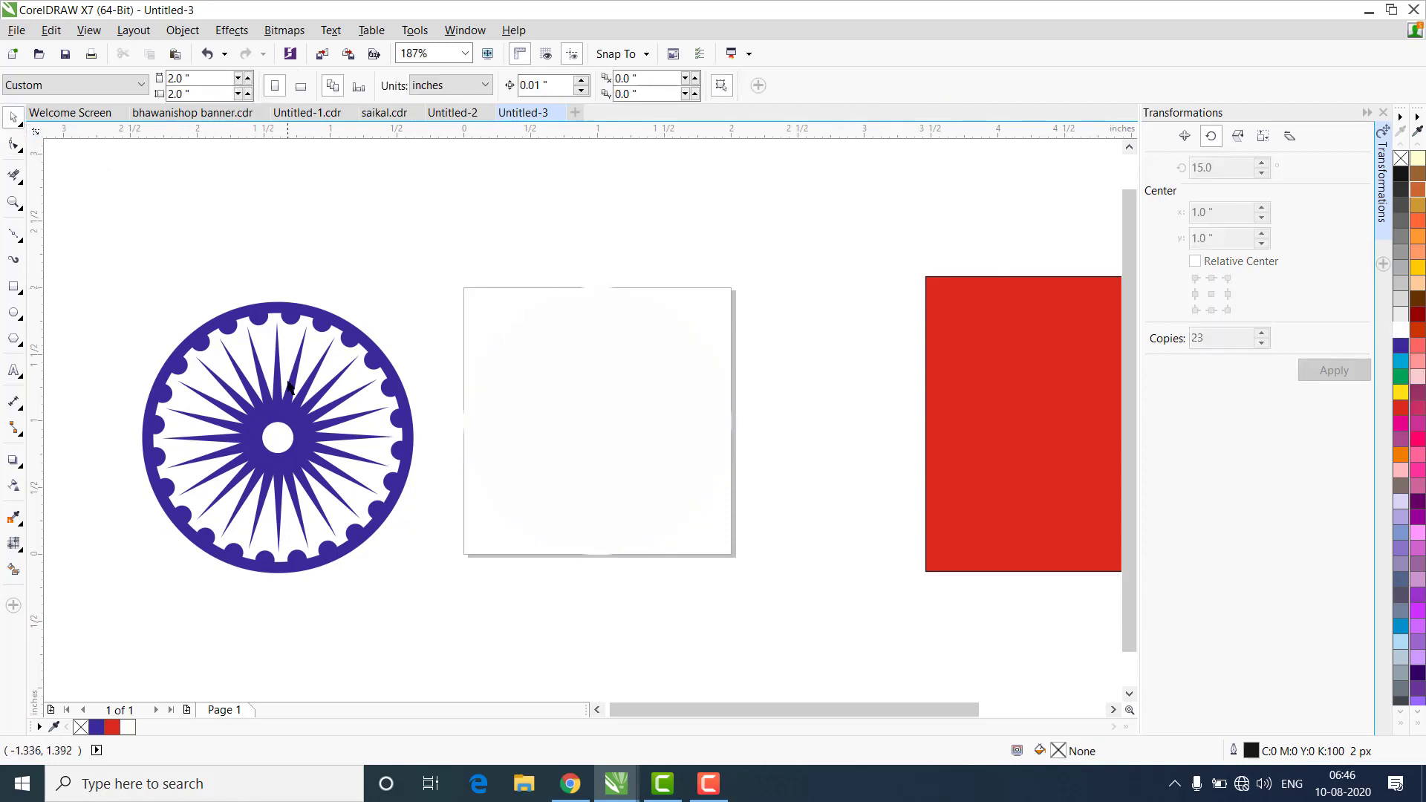
click(289, 401)
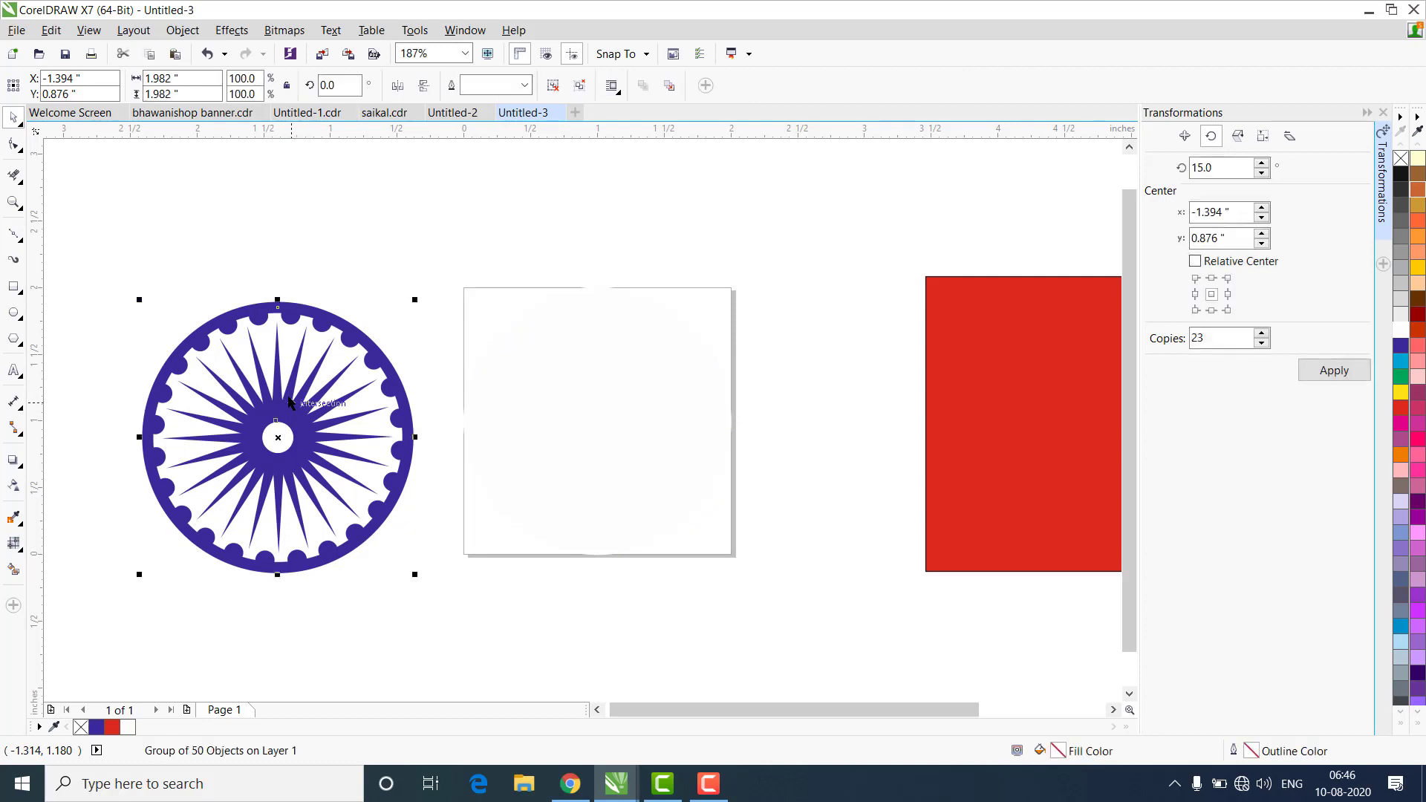
key(p)
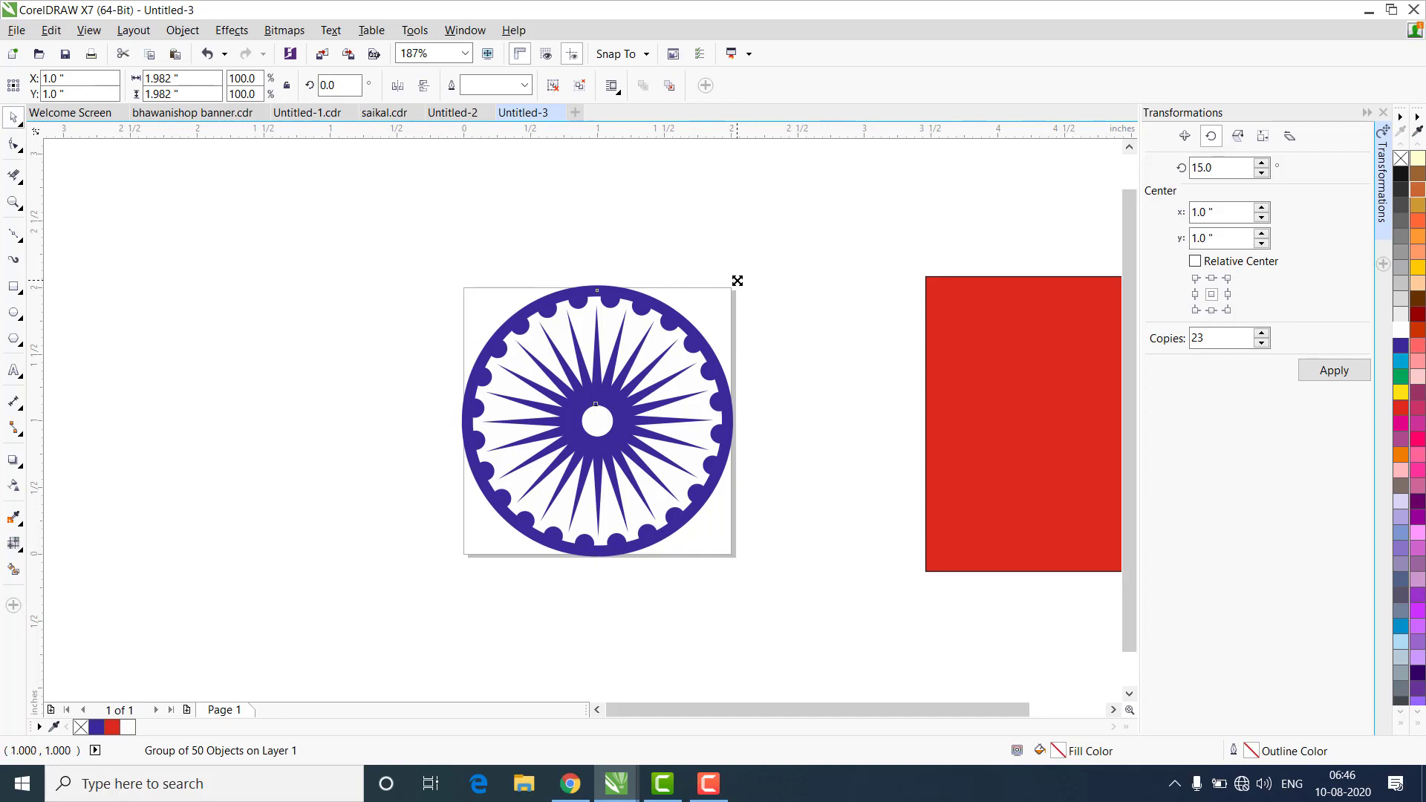
drag(736, 281, 730, 292)
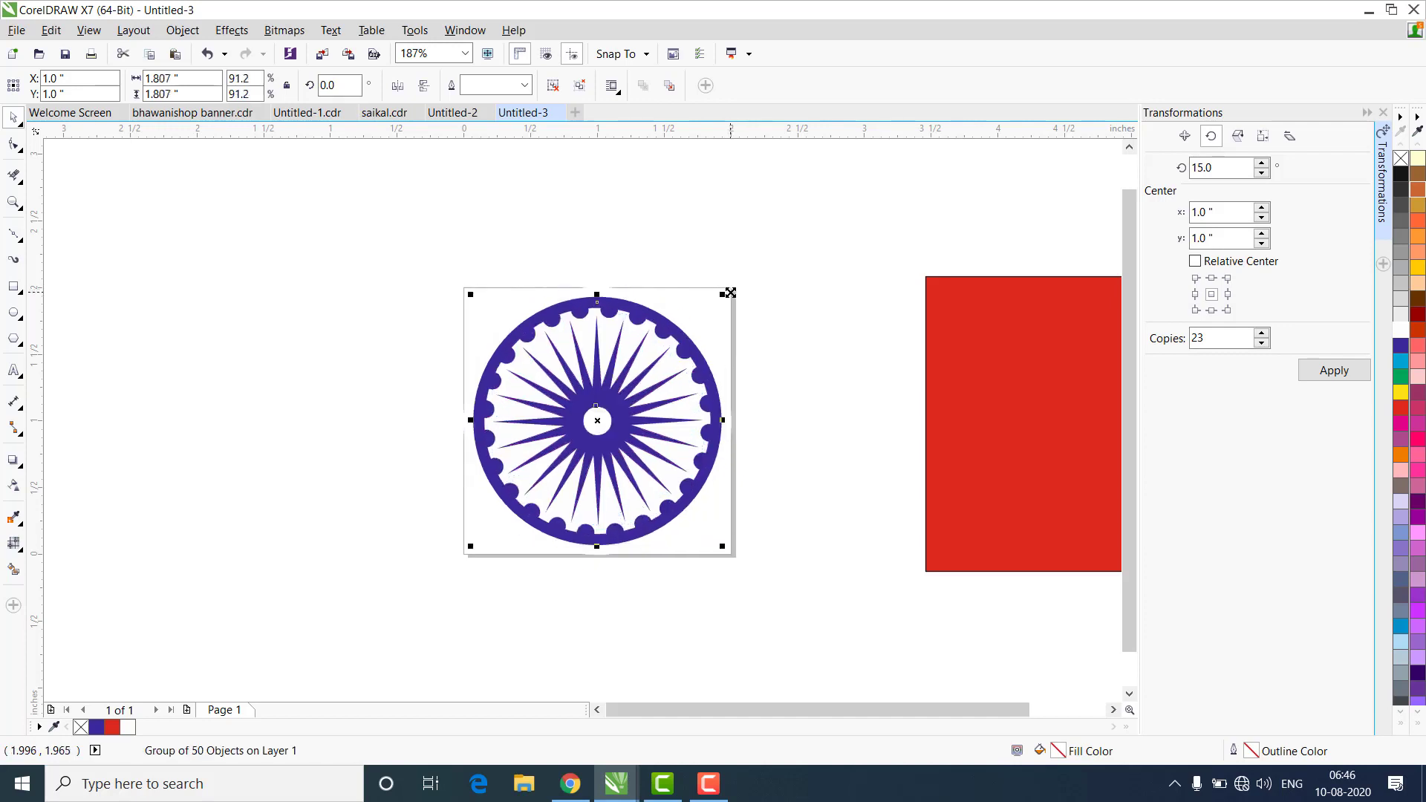
- Group the wheel together with the white circle behind it
click(477, 216)
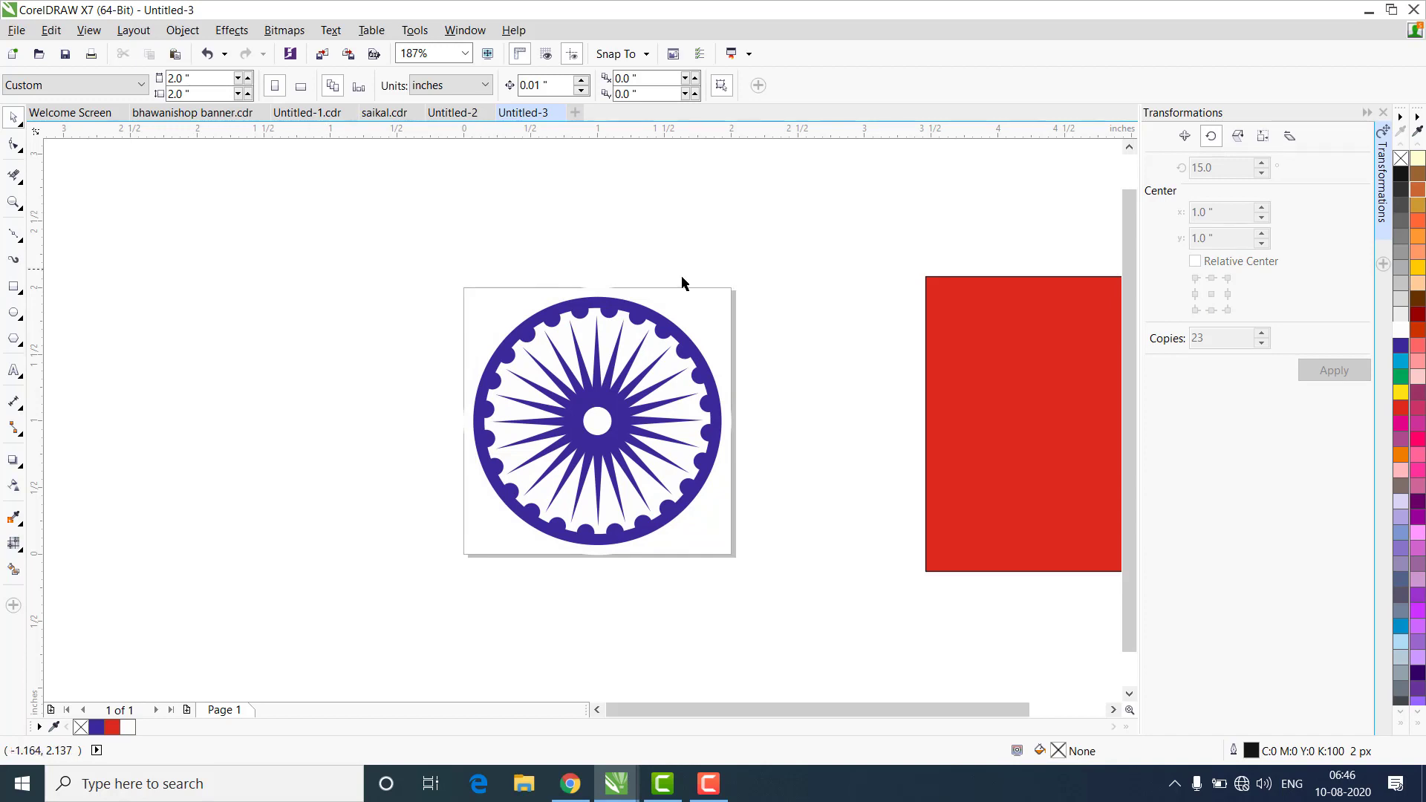
drag(416, 250, 841, 614)
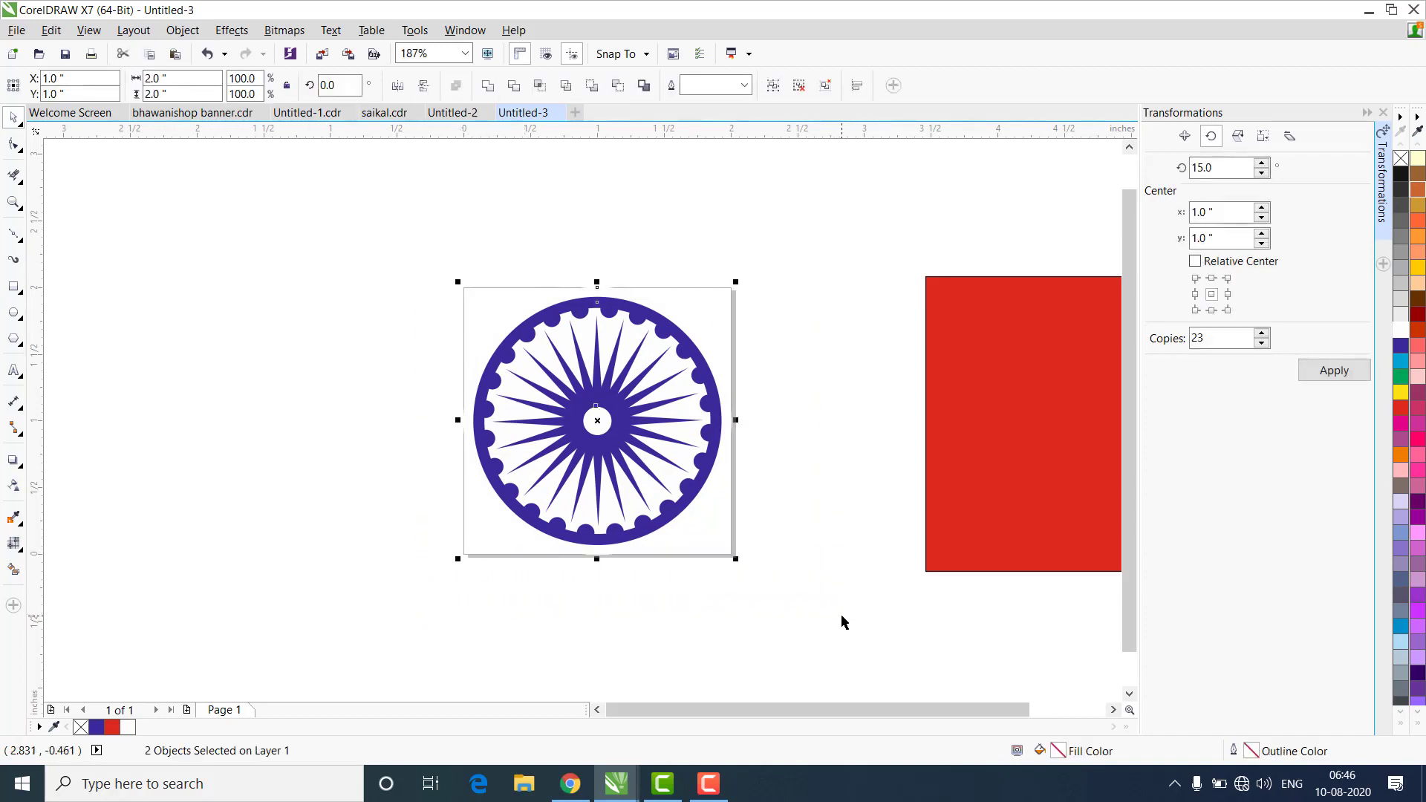
key(ctrl+g)
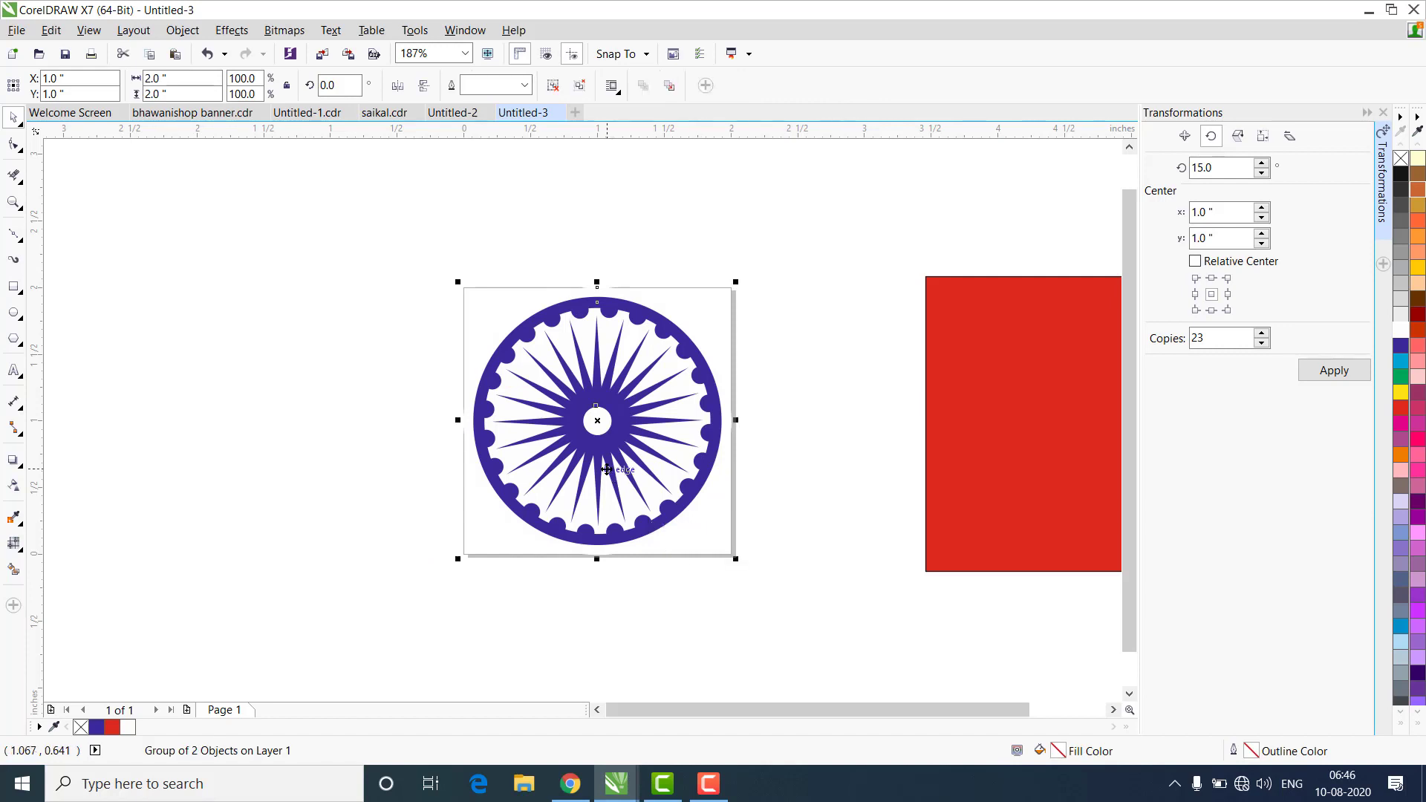
- Move the white-backed wheel group onto the middle of the red rectangle and deselect it
drag(650, 473, 1007, 493)
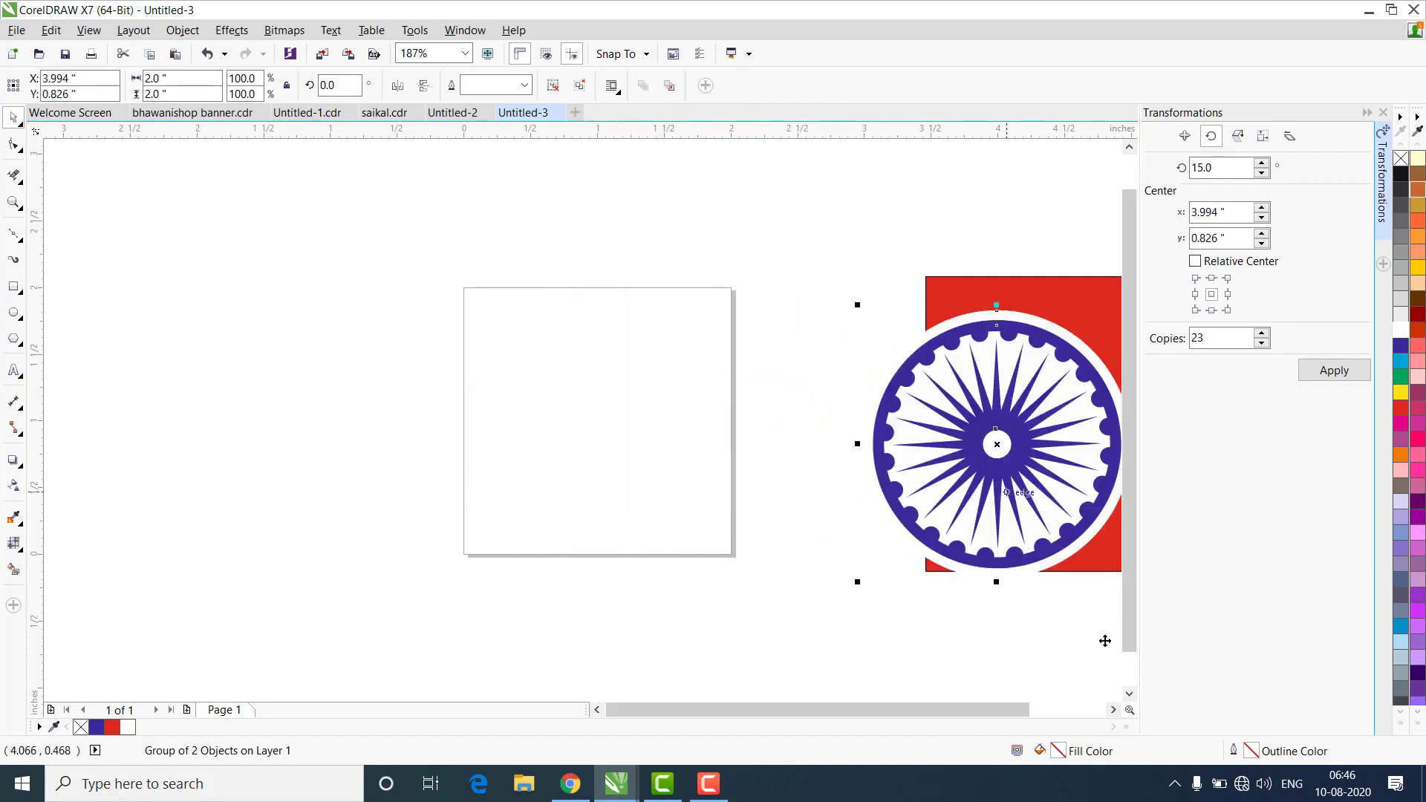
click(1113, 710)
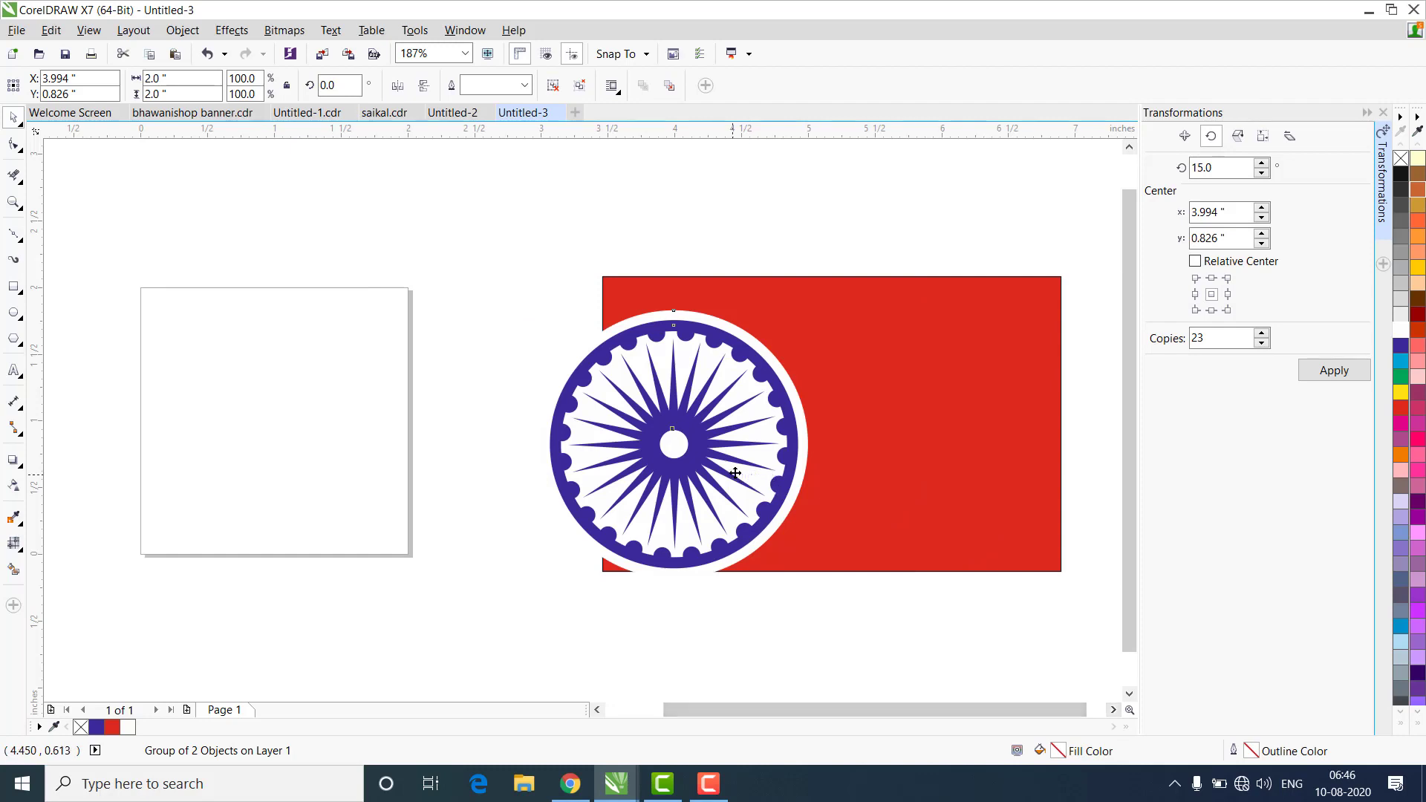
drag(734, 475, 909, 459)
click(993, 627)
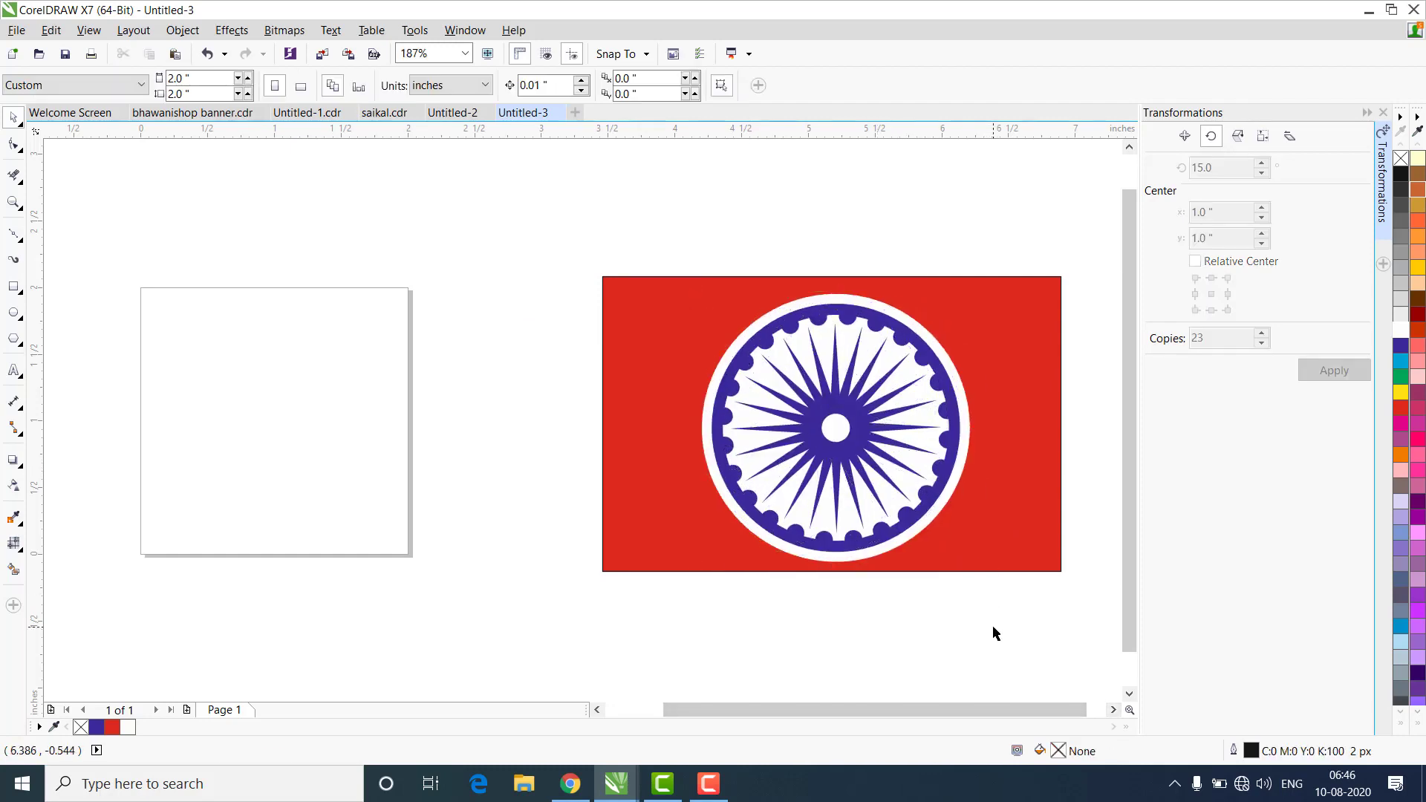